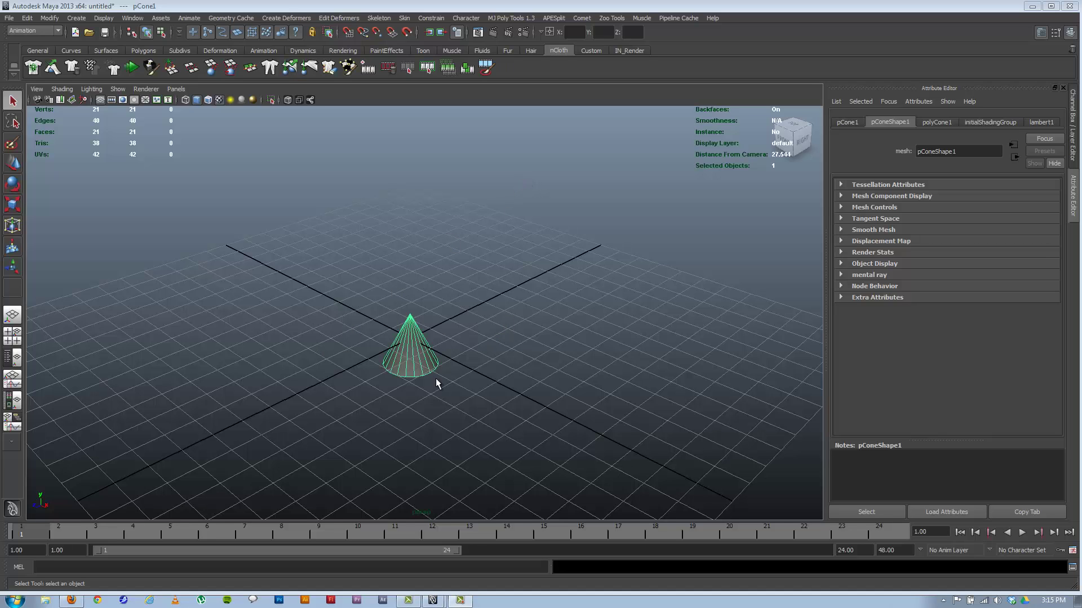
- Tumble and dolly in close to pCone1, then activate the Rotate tool
left_click_drag(434, 387, 395, 346, "alt")
right_click_drag(395, 346, 509, 355, "alt")
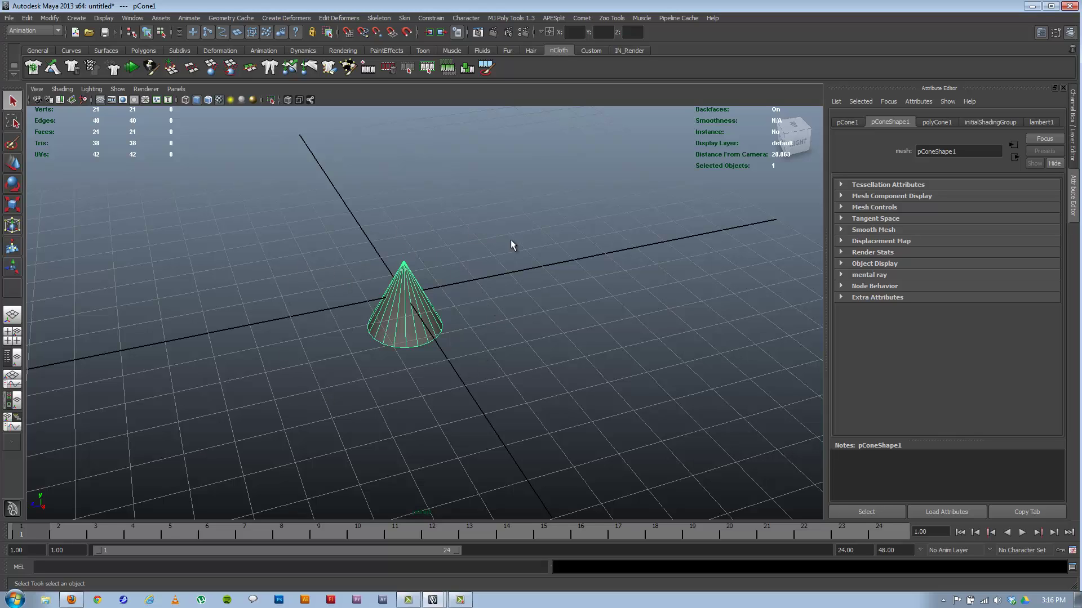
left_click(9, 185)
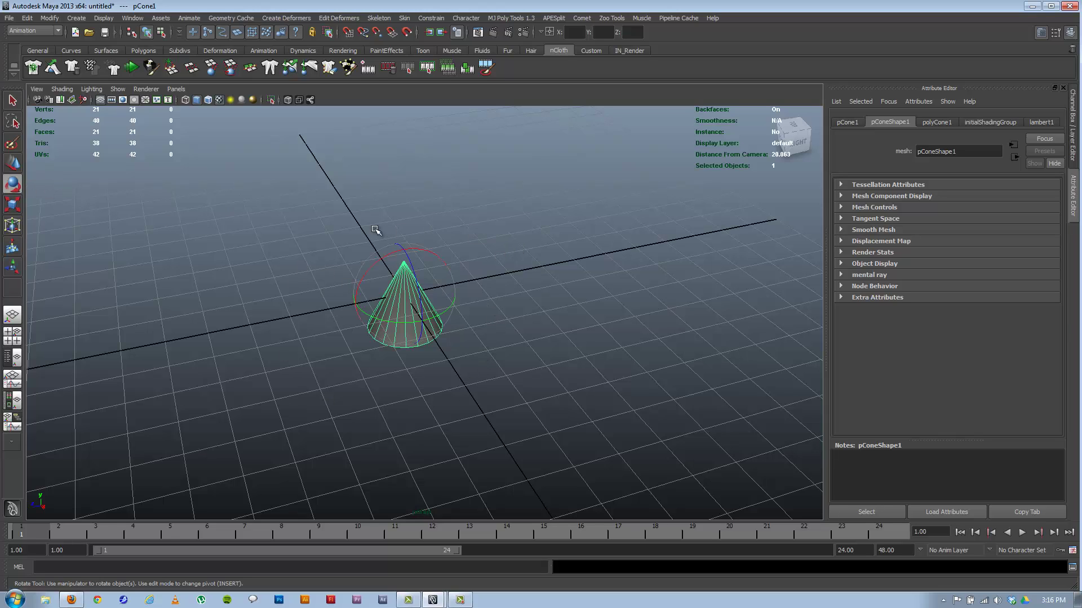
- Set the Rotate Tool to Local mode, reframe the cone, and display pCone1's Channel Box values
double_click(13, 186)
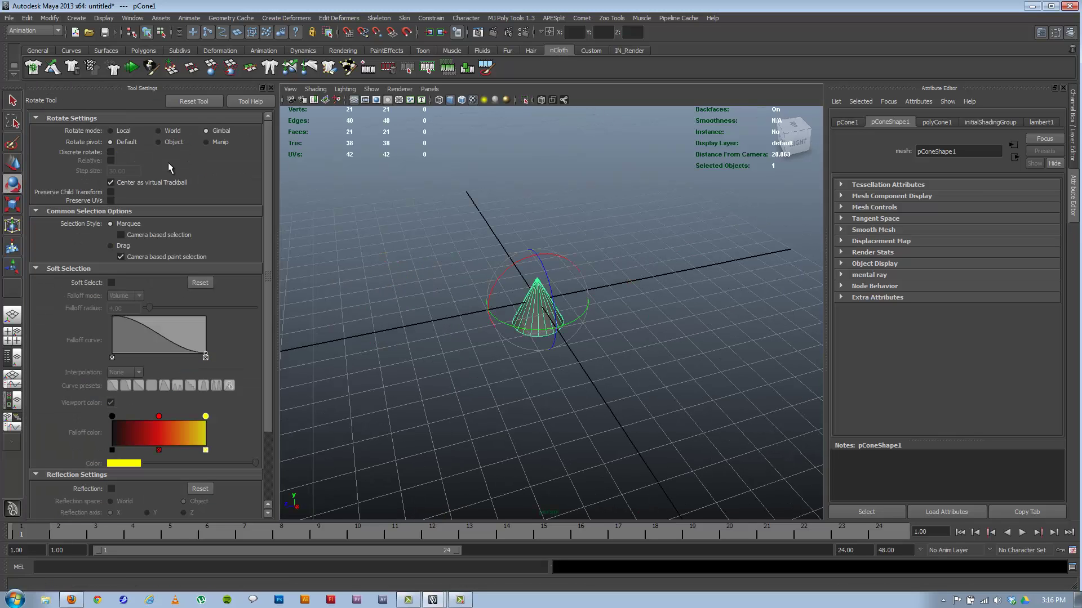
left_click(111, 131)
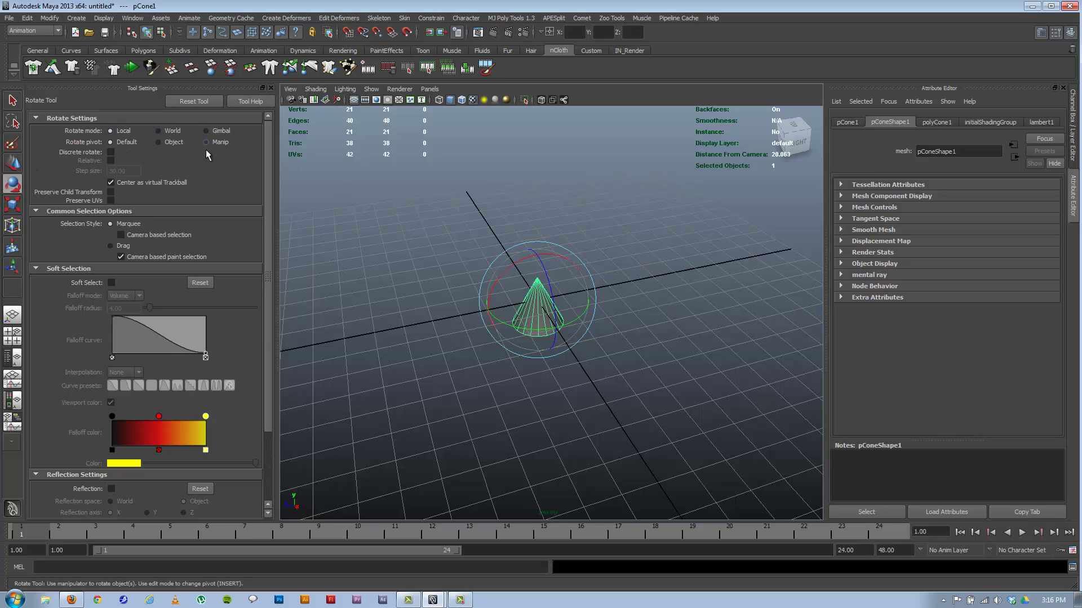
left_click_drag(602, 298, 544, 336, "alt")
right_click_drag(544, 336, 601, 340, "alt")
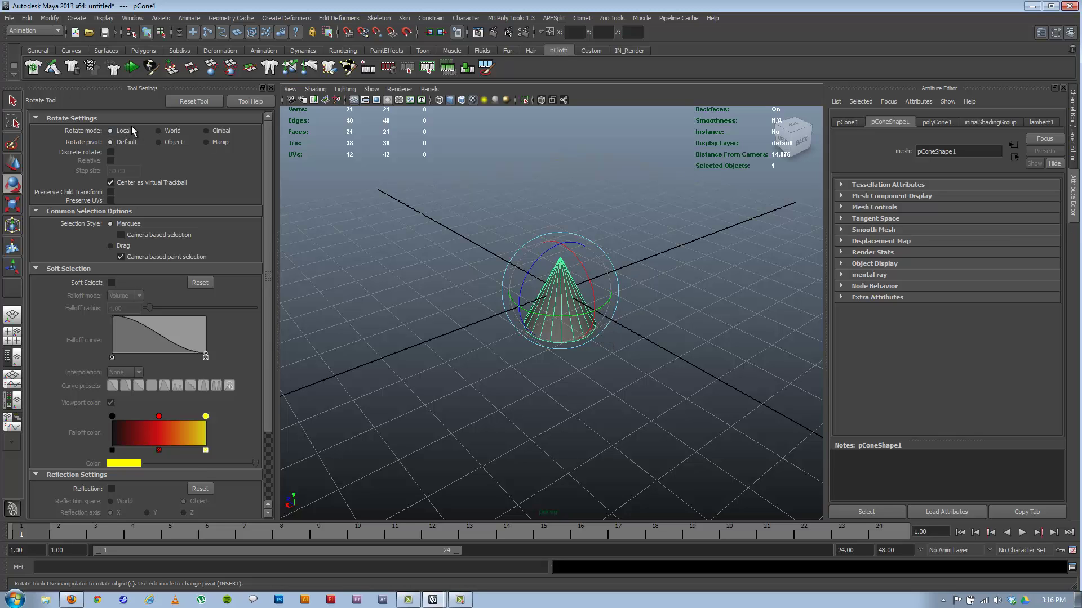
middle_click_drag(619, 282, 580, 311, "alt")
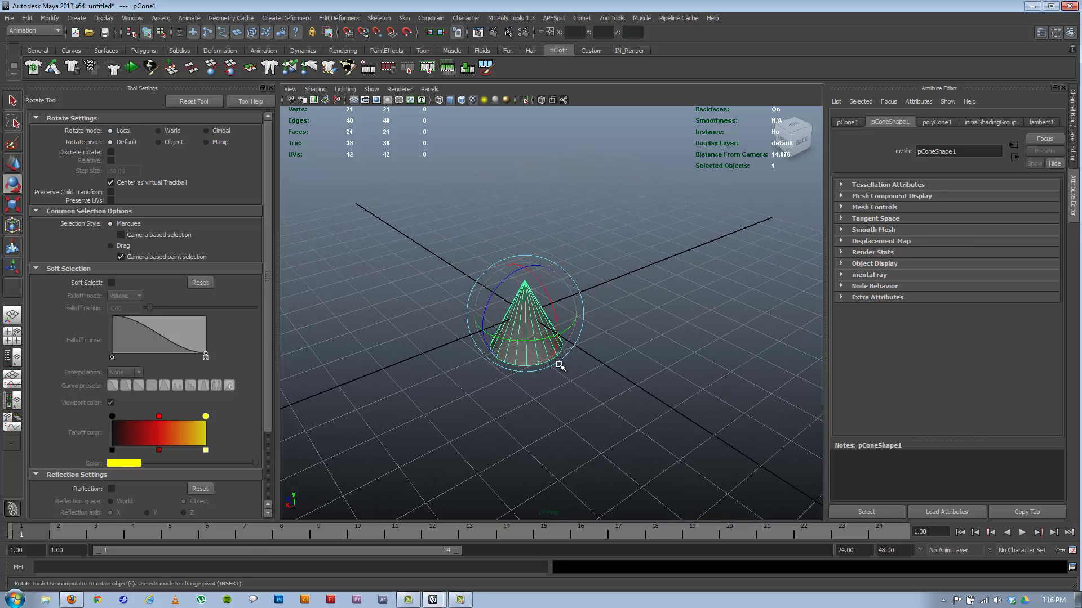
left_click(1072, 134)
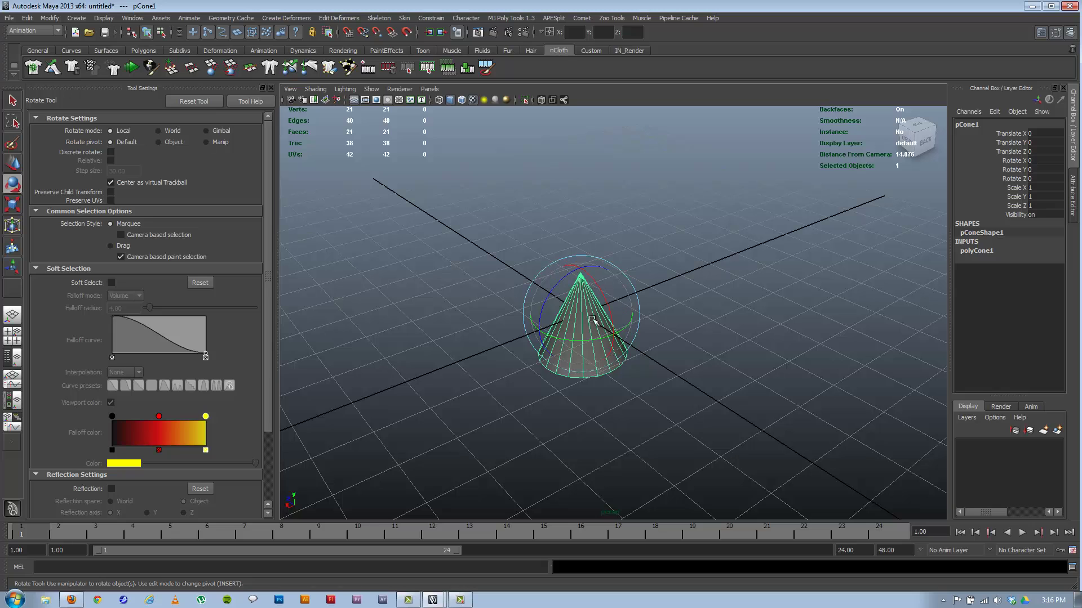
left_click_drag(600, 291, 610, 353)
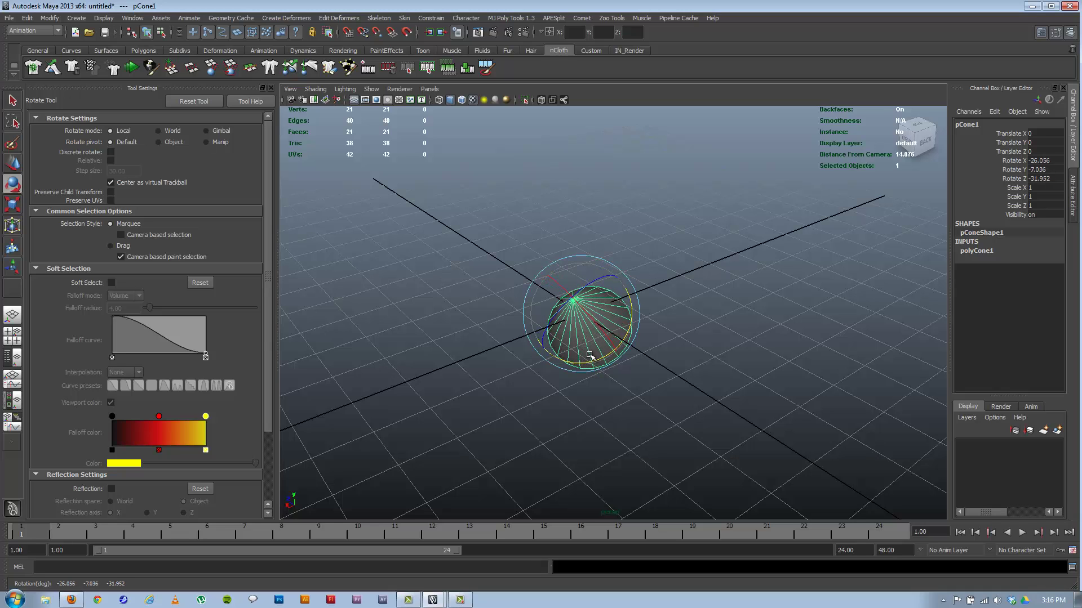
key("ctrl+z")
key("ctrl+z")
key("ctrl+z")
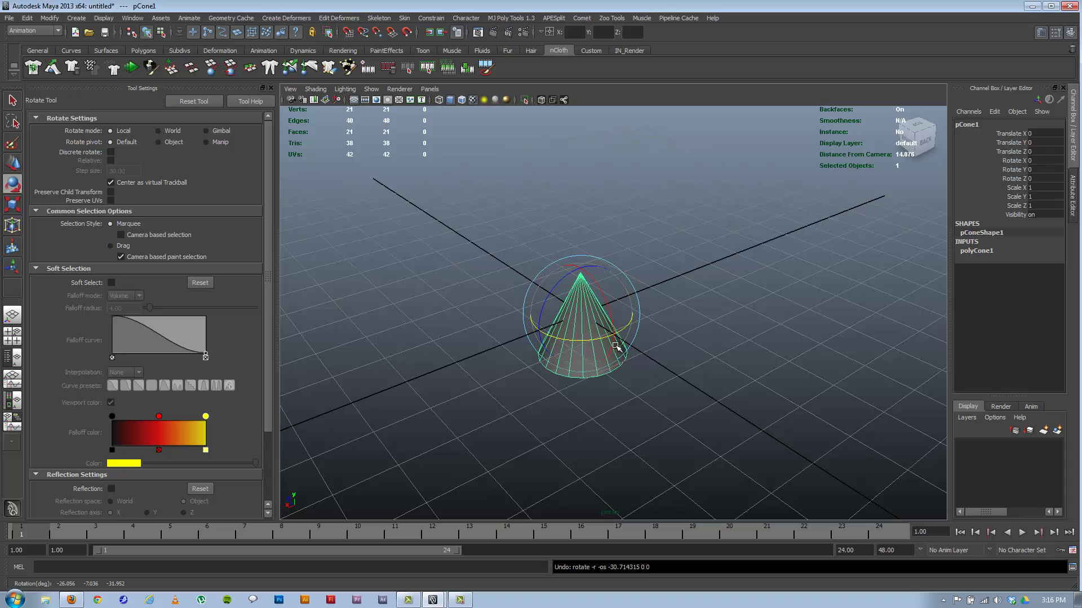
left_click_drag(595, 283, 610, 323)
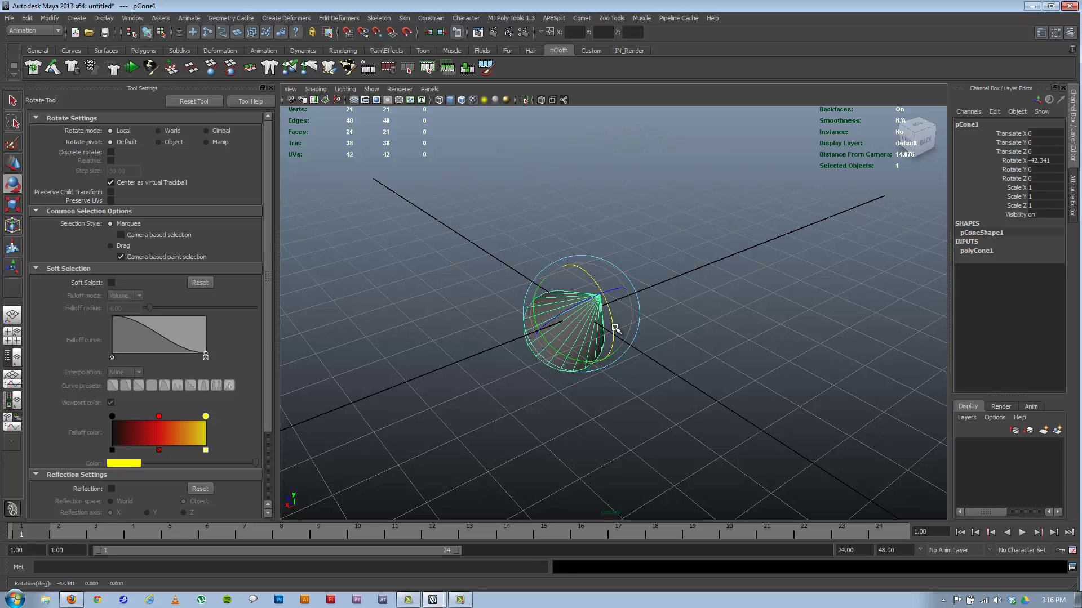
key("ctrl+z")
left_click(564, 279)
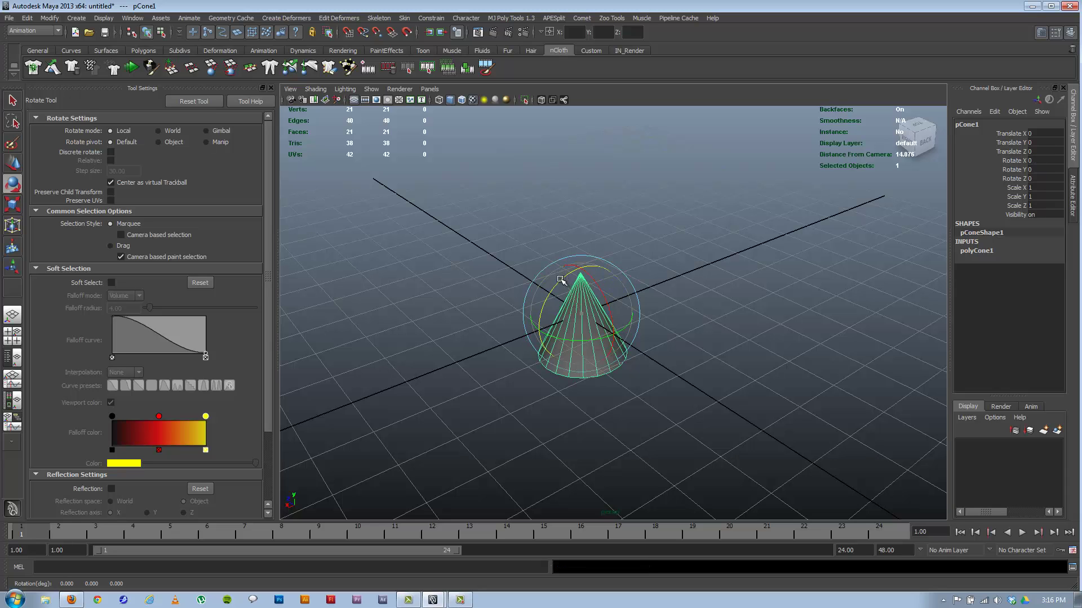
left_click_drag(546, 310, 579, 275)
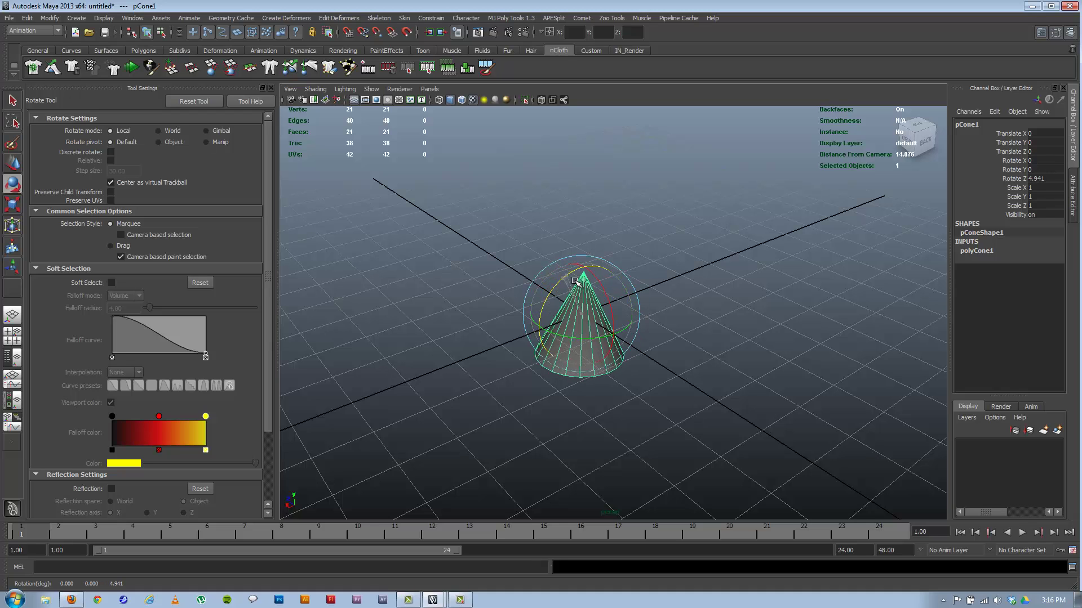
key("ctrl+z")
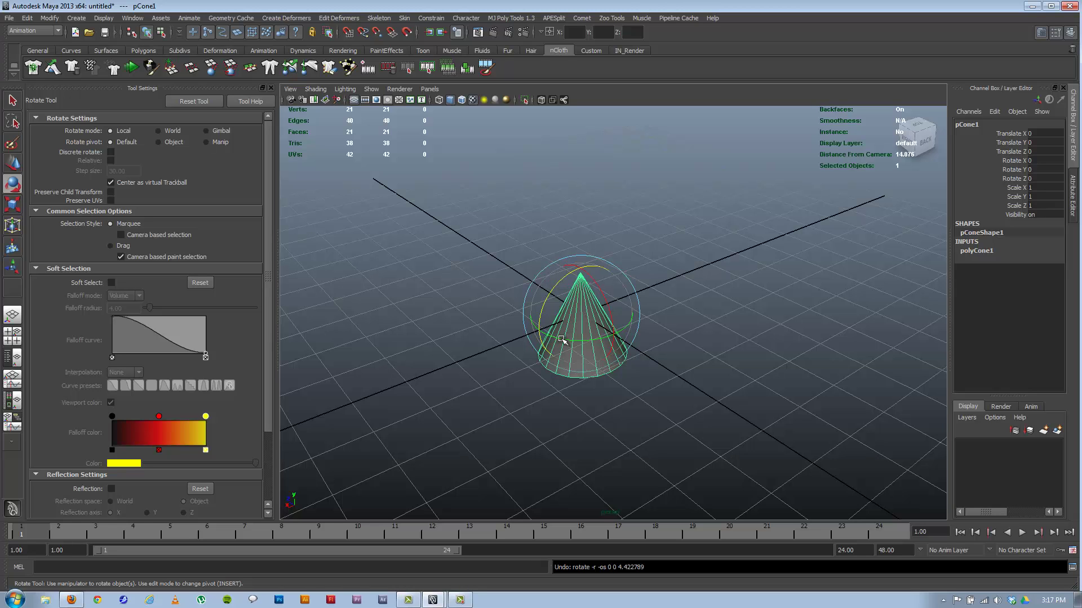
left_click_drag(560, 340, 604, 338)
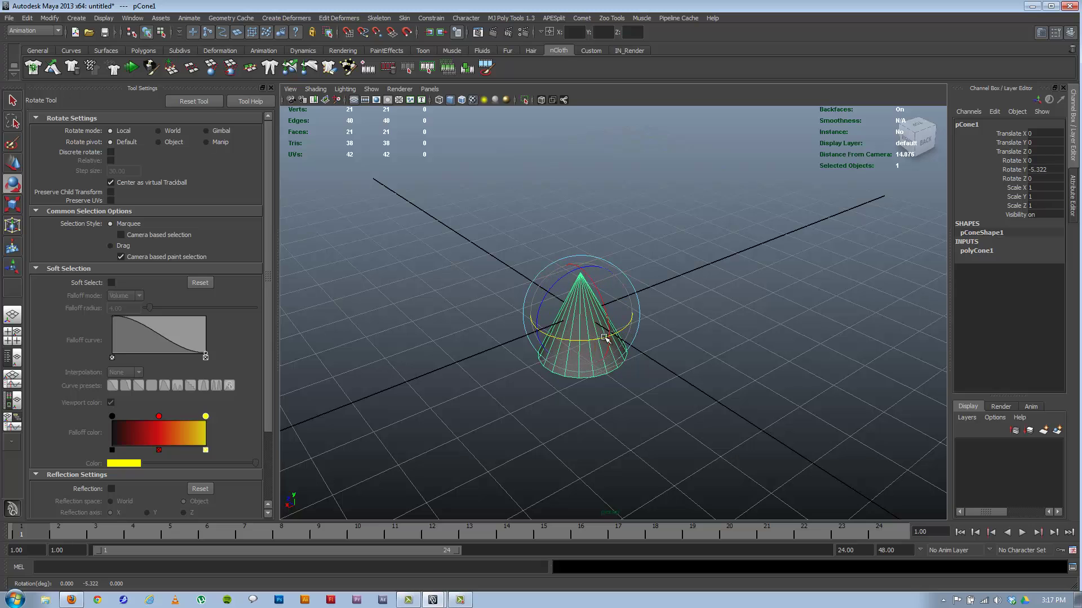
key("ctrl+z")
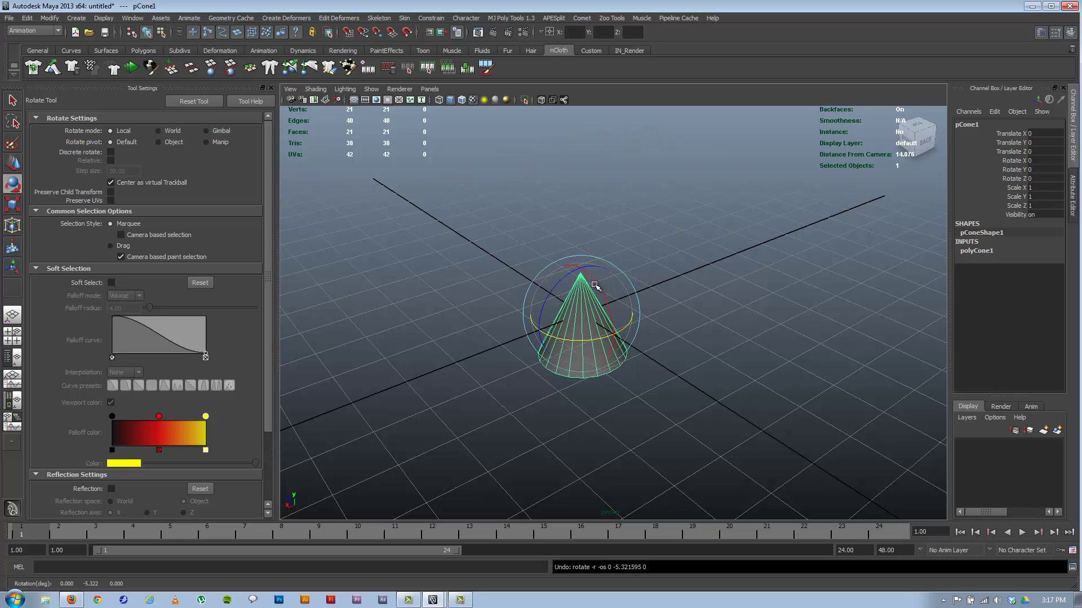
mouse_move(595, 281)
left_mouse_down()
mouse_move(604, 313)
mouse_move(567, 303)
mouse_move(580, 298)
left_mouse_up()
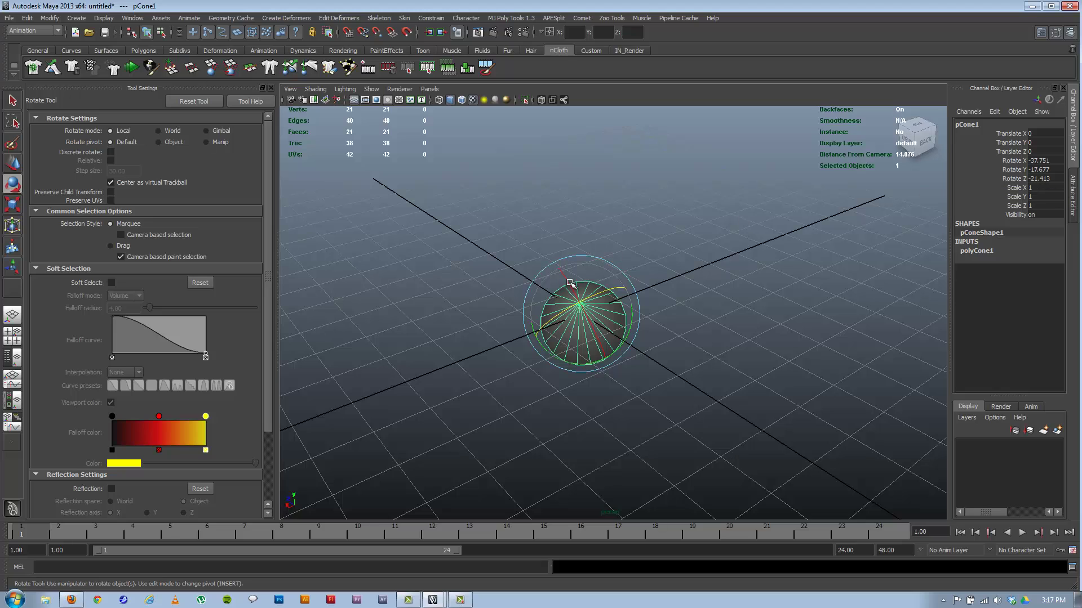
key("ctrl+z")
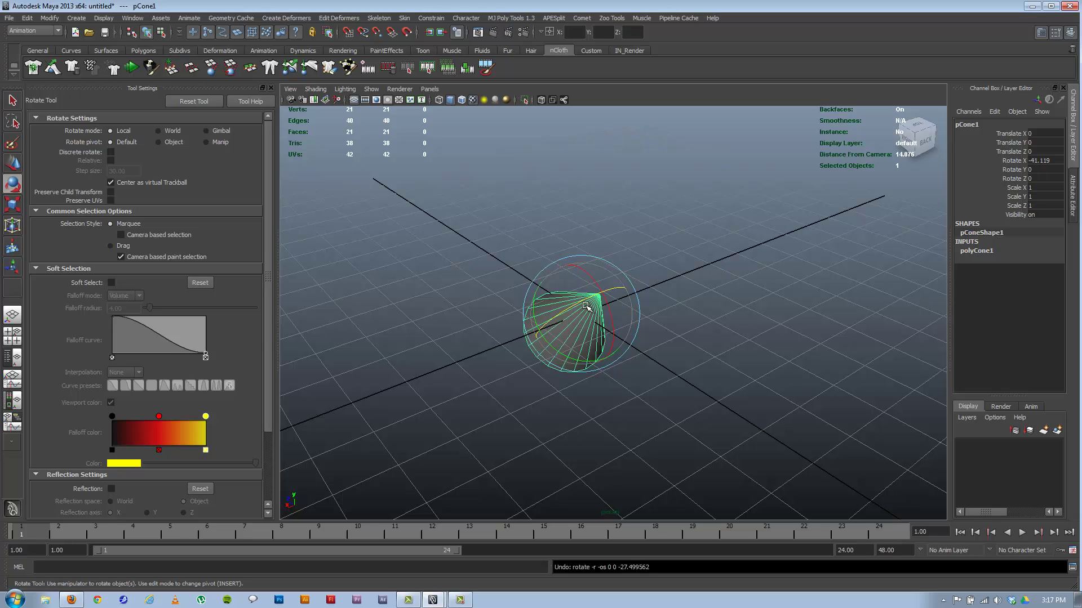
key("ctrl+z")
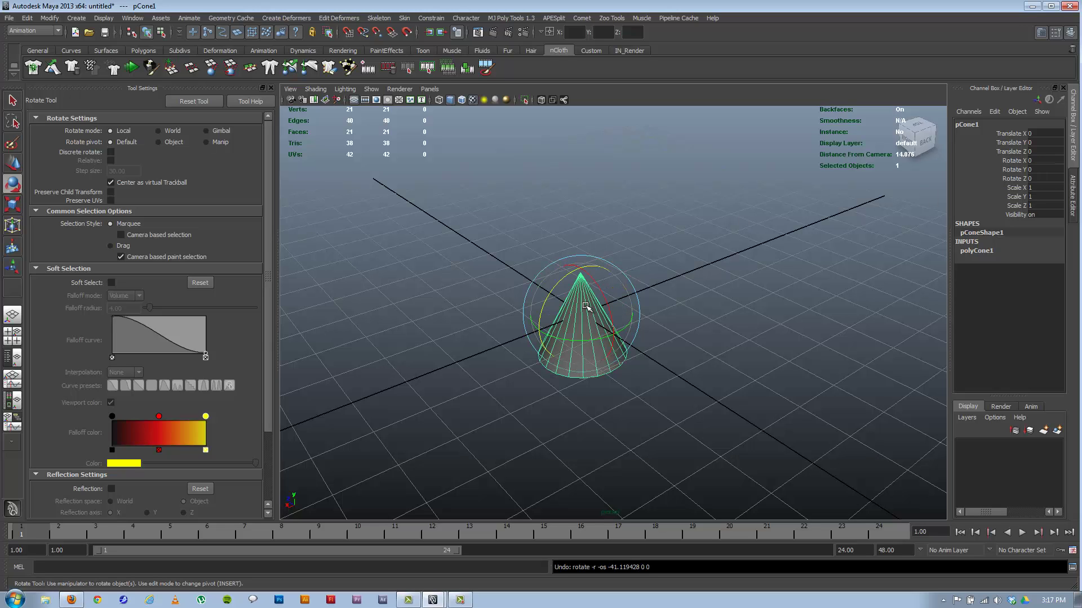
left_click(648, 350)
- Reselect the cone, switch Rotate mode to World, tilt it, then undo back to zero rotation
left_click(586, 330)
left_click(174, 135)
left_click_drag(561, 280, 531, 303)
left_click_drag(603, 285, 578, 337)
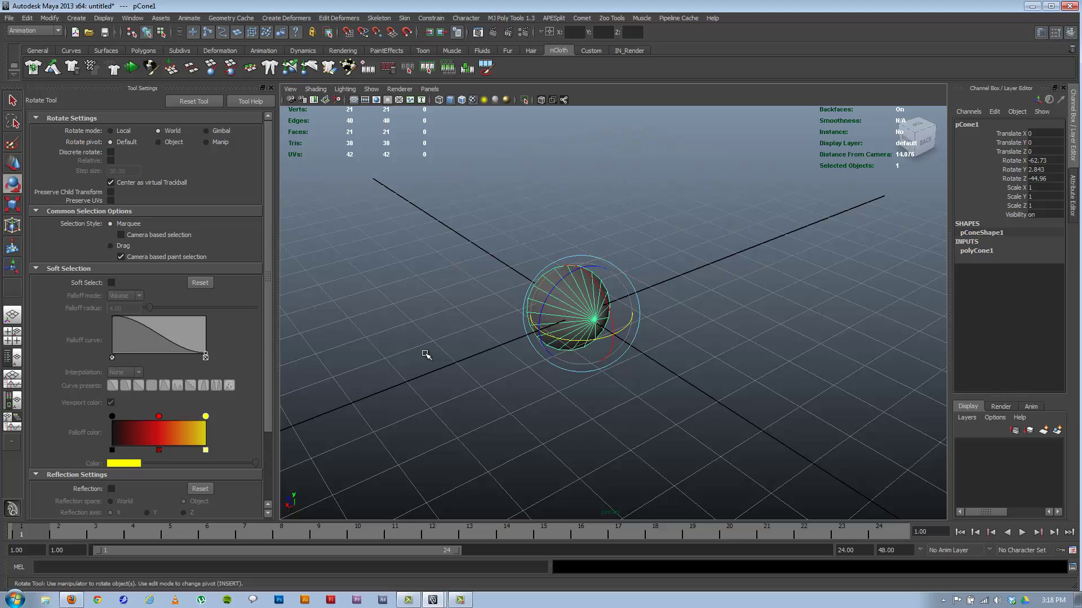
key("ctrl+z")
key("ctrl+z")
key("ctrl+z")
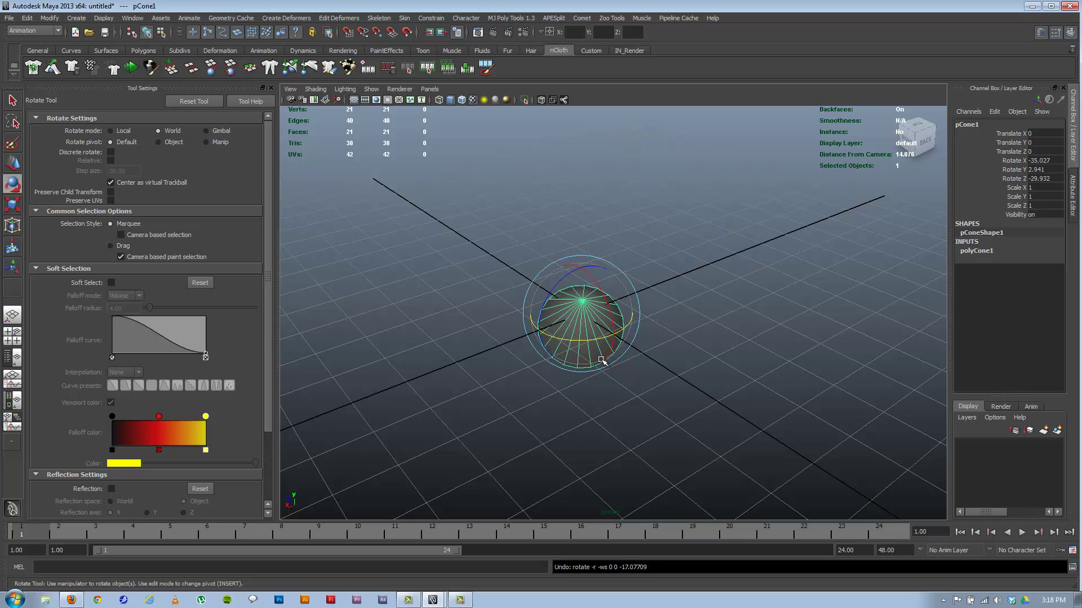
key("ctrl+z")
key("ctrl+z")
key("ctrl+z")
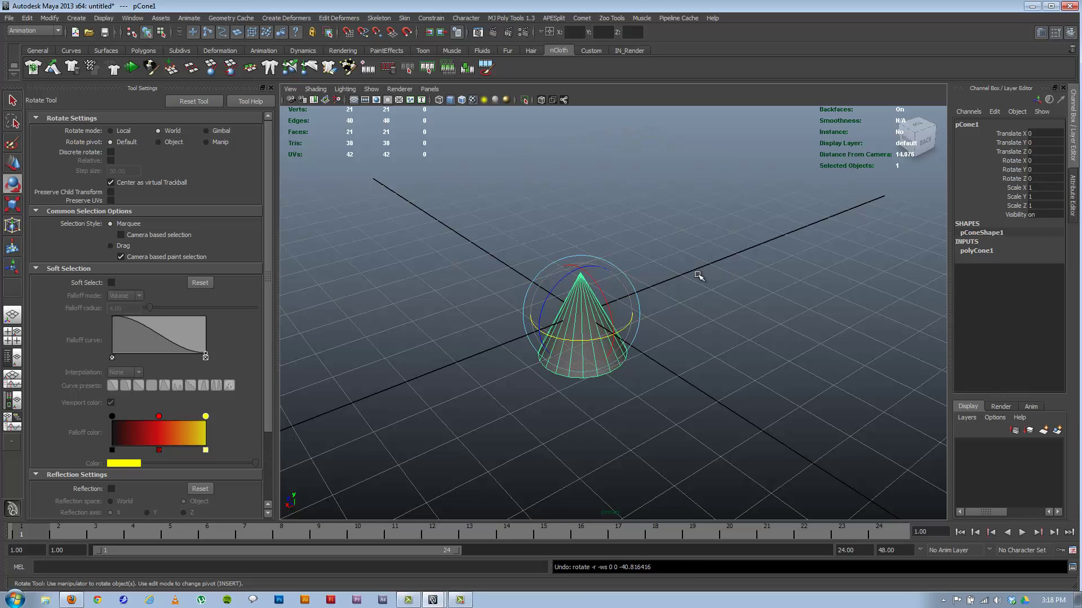
- Switch to Gimbal rotate mode and turn the cone about X and Y, undoing to Rotate X -82.517
left_click(226, 134)
left_click_drag(596, 280, 569, 277)
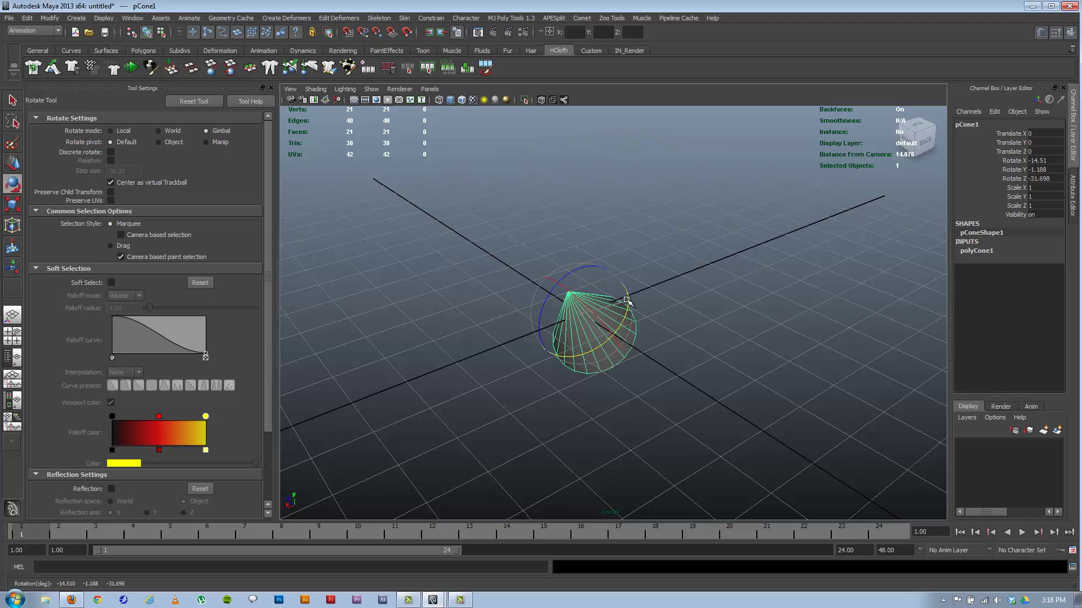
mouse_move(627, 301)
left_mouse_down()
mouse_move(595, 339)
mouse_move(638, 294)
mouse_move(617, 313)
left_mouse_up()
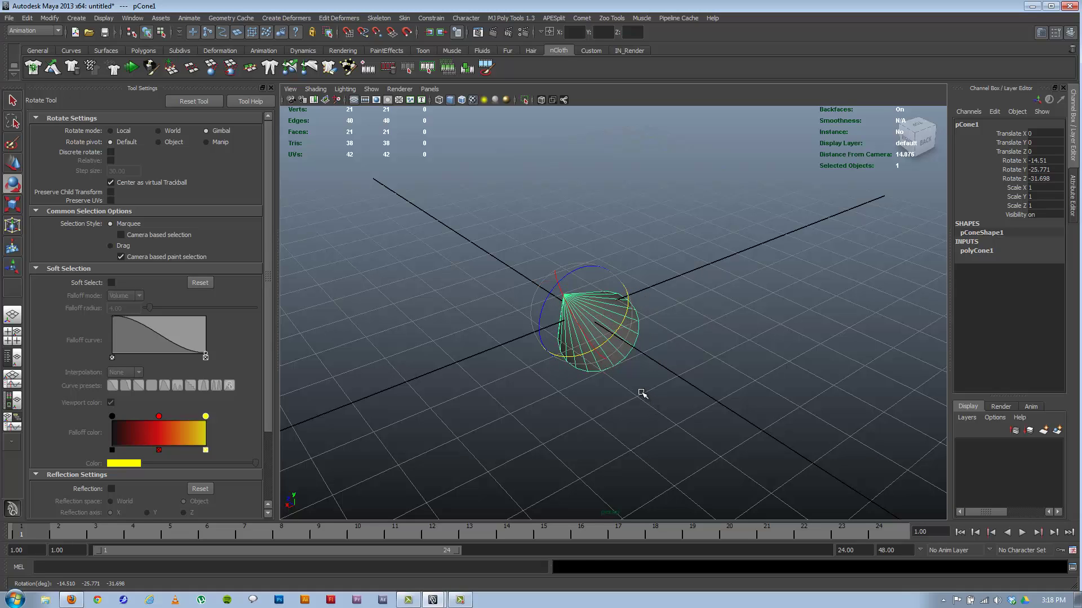
key("ctrl+z")
key("ctrl+z")
key("ctrl+z")
key("ctrl+z")
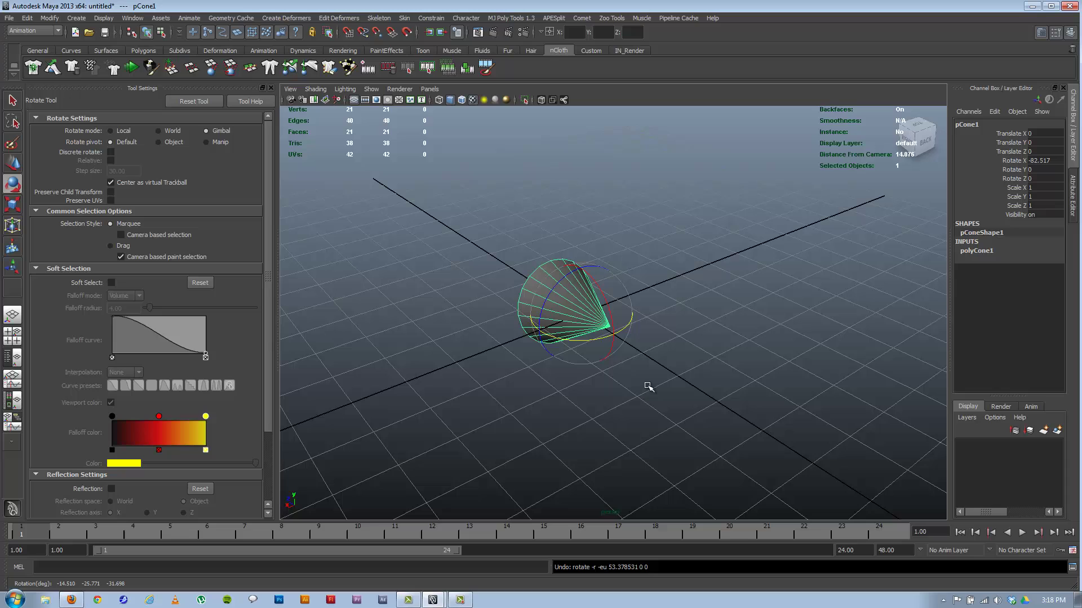
- Bring GimbalExample.mb forward and select its red X, green Y and blue Z rings in turn
left_click(437, 601)
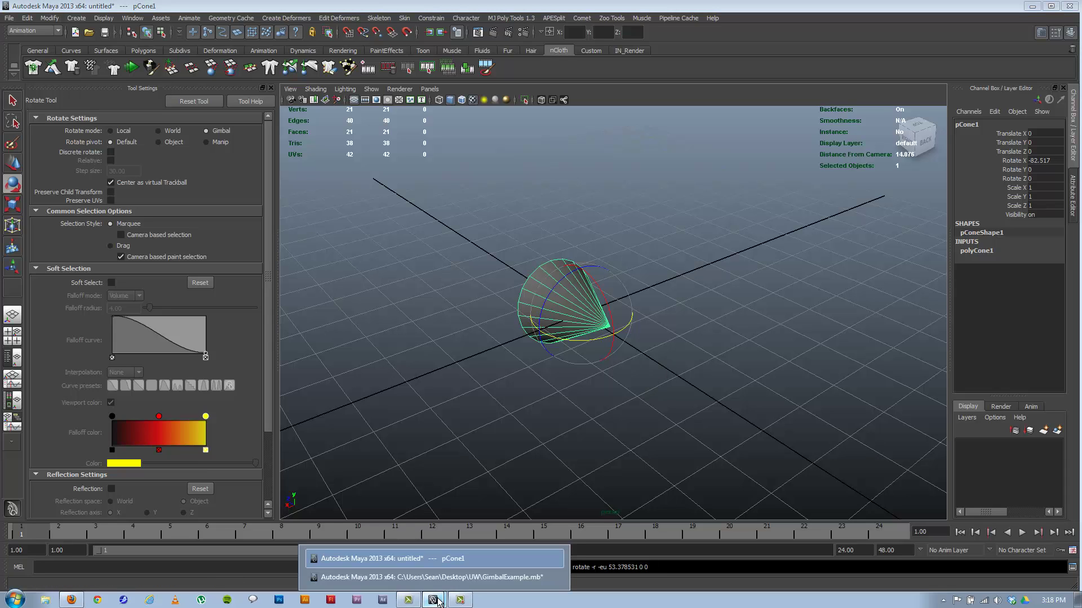
left_click(427, 578)
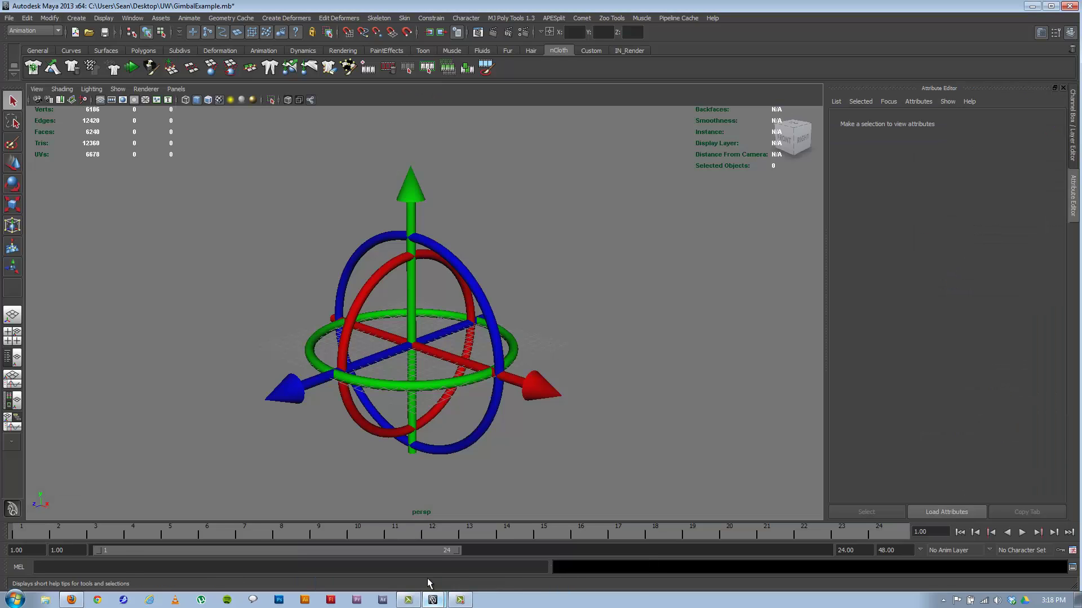
left_click_drag(515, 346, 392, 384, "alt")
left_click_drag(472, 383, 402, 327, "alt")
left_click(422, 317)
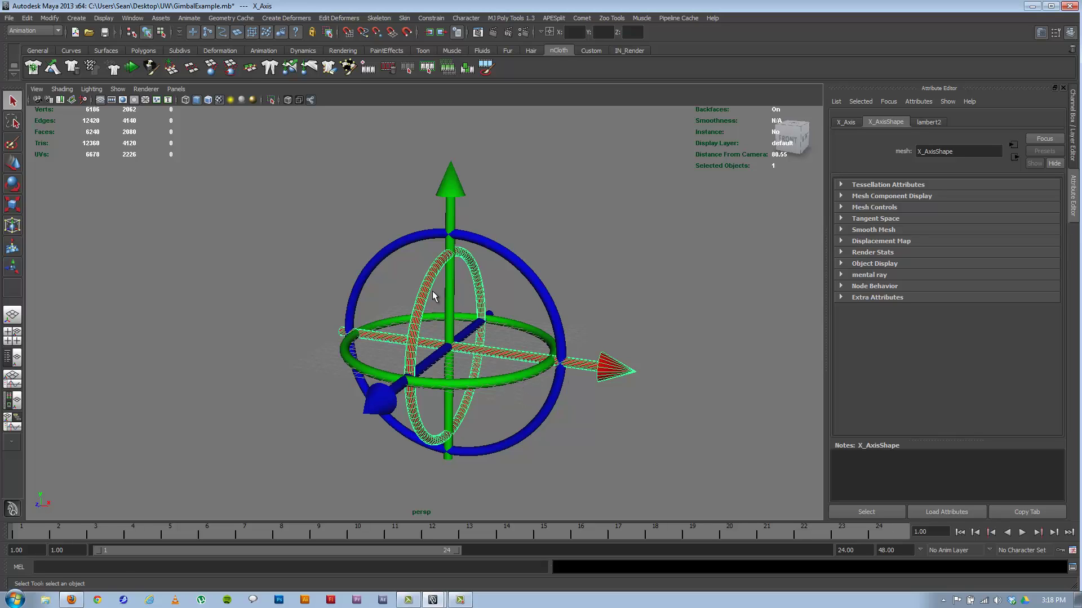
left_click(453, 192)
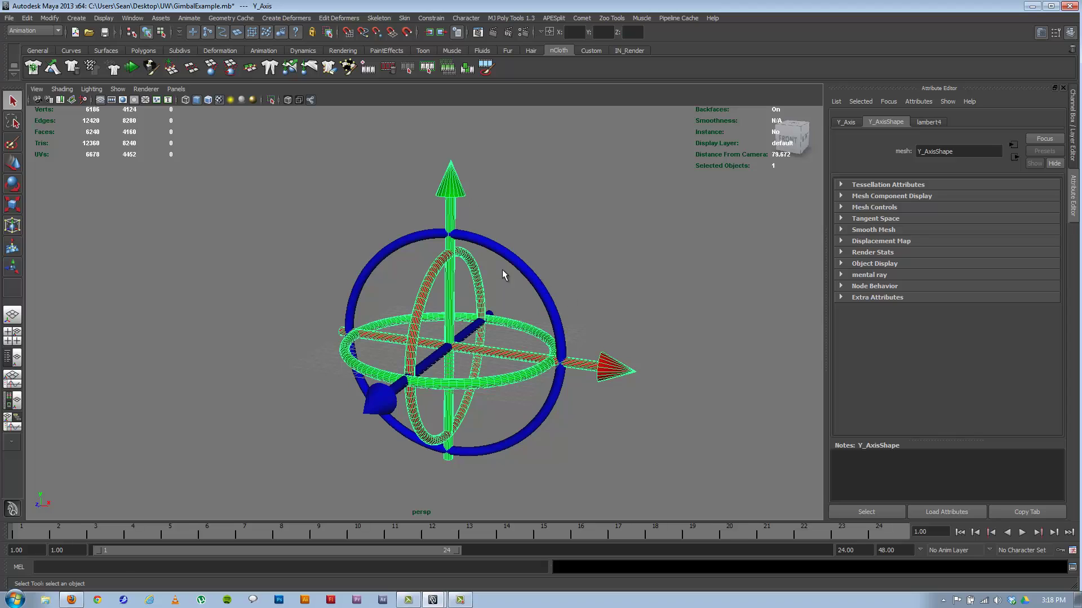
left_click(529, 273)
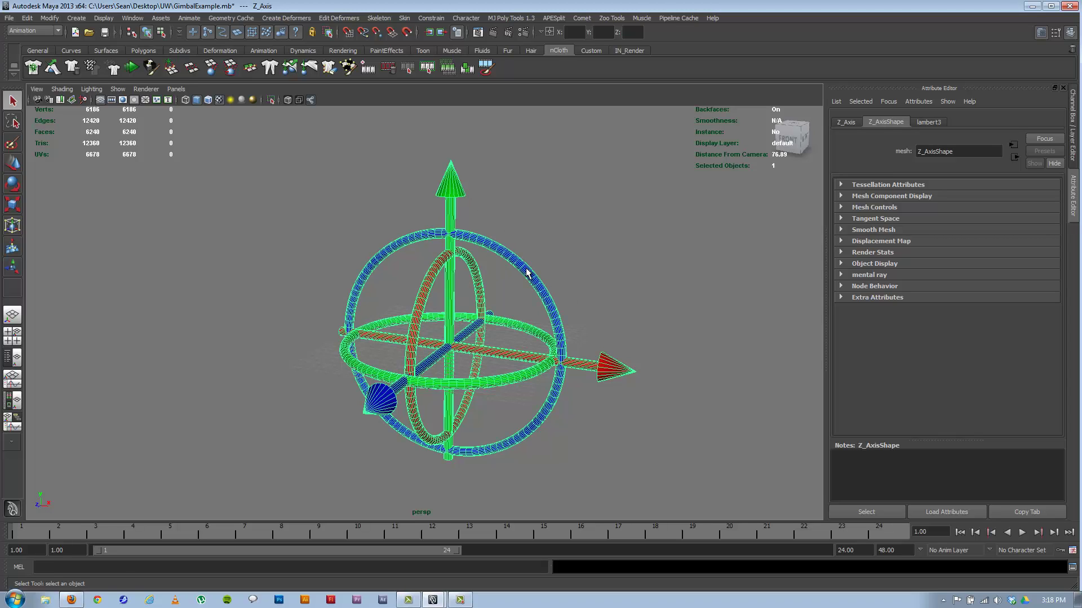
- Inspect the Z_Axis > Y_Axis > X_Axis hierarchy in the Outliner, then minimize it
left_click(133, 18)
left_click(143, 100)
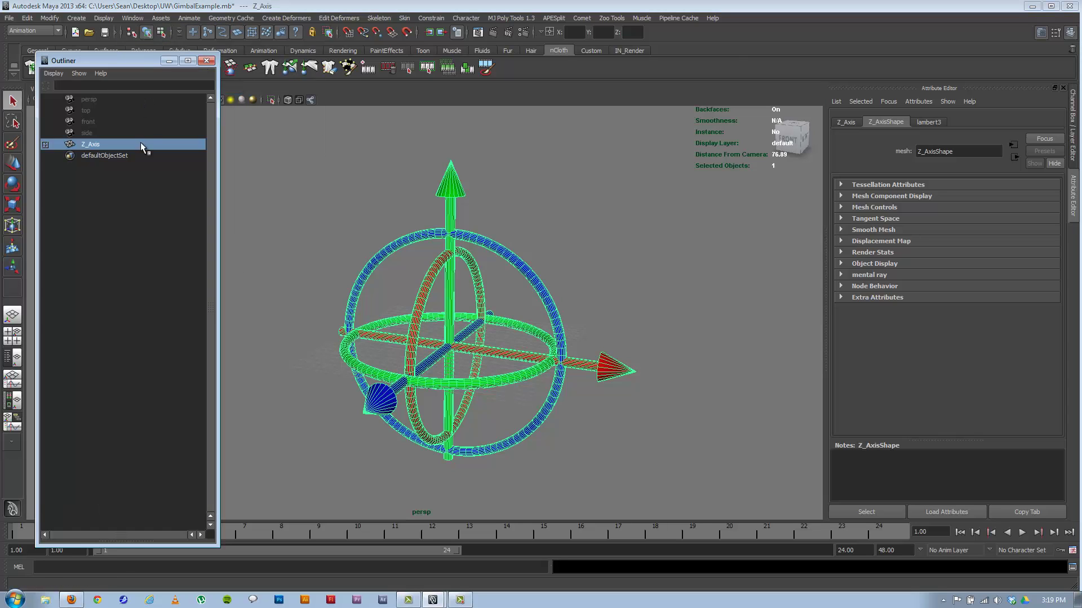
left_click(45, 145)
left_click(113, 167)
left_click(102, 156)
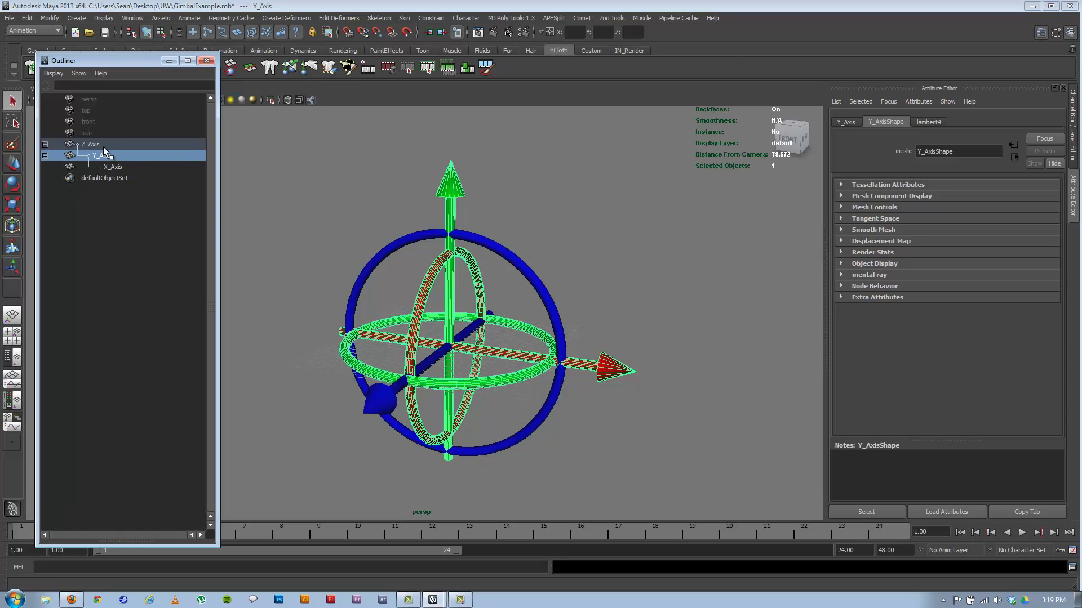
left_click(92, 145)
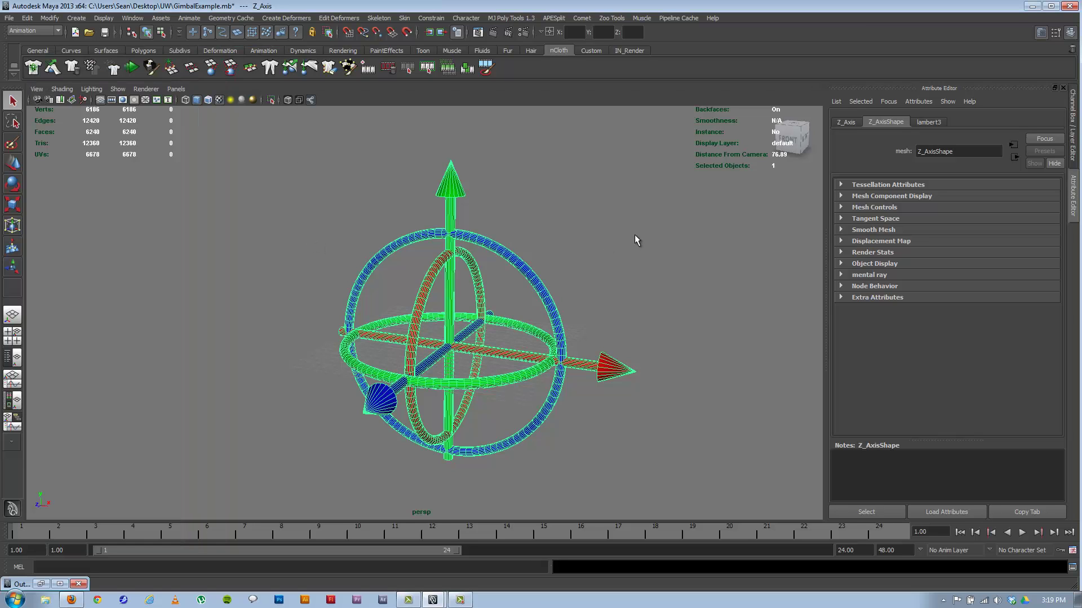
left_click(635, 234)
- Select the red X_Axis ring, rotate it, then undo that rotation
left_click(1073, 135)
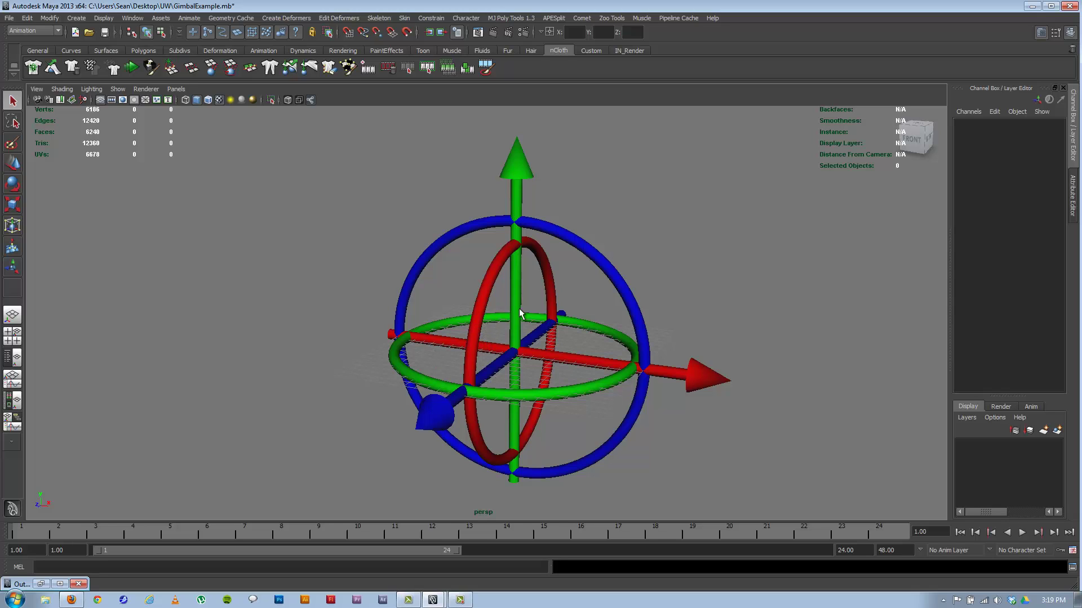
left_click(486, 304)
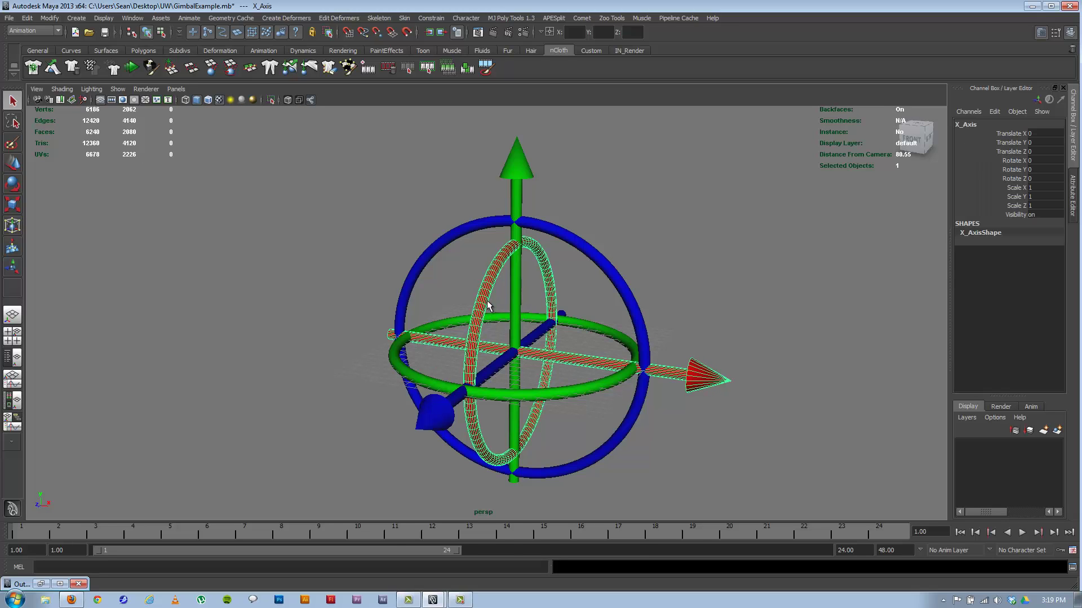
left_click_drag(486, 304, 441, 377, "alt")
key("e")
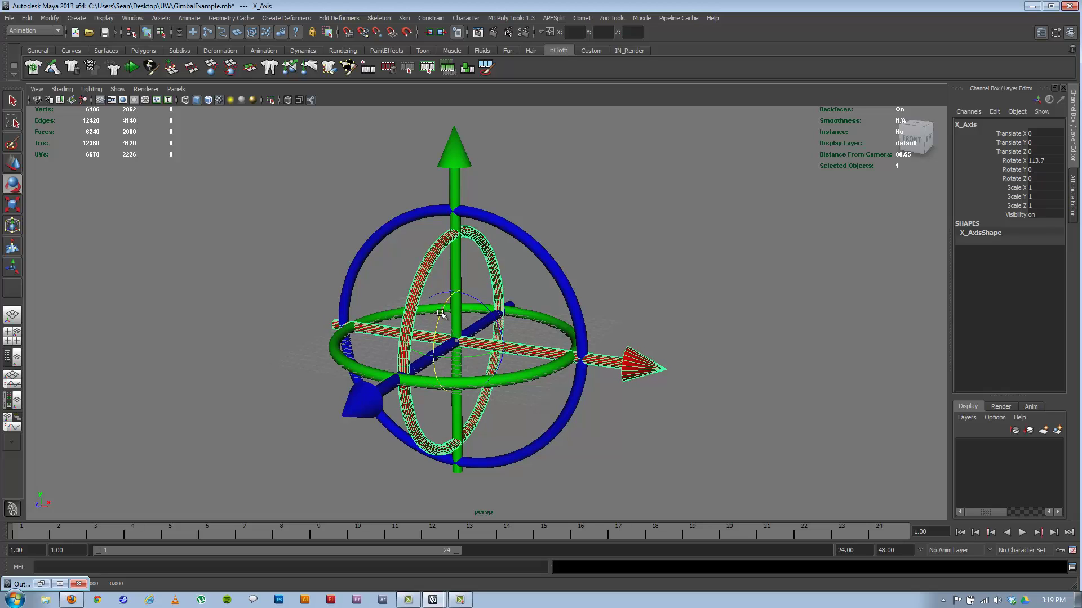
key("ctrl+z")
- Turn the green Y_Axis ring to Rotate Y -24.713, carrying the X ring with it
left_click(535, 377)
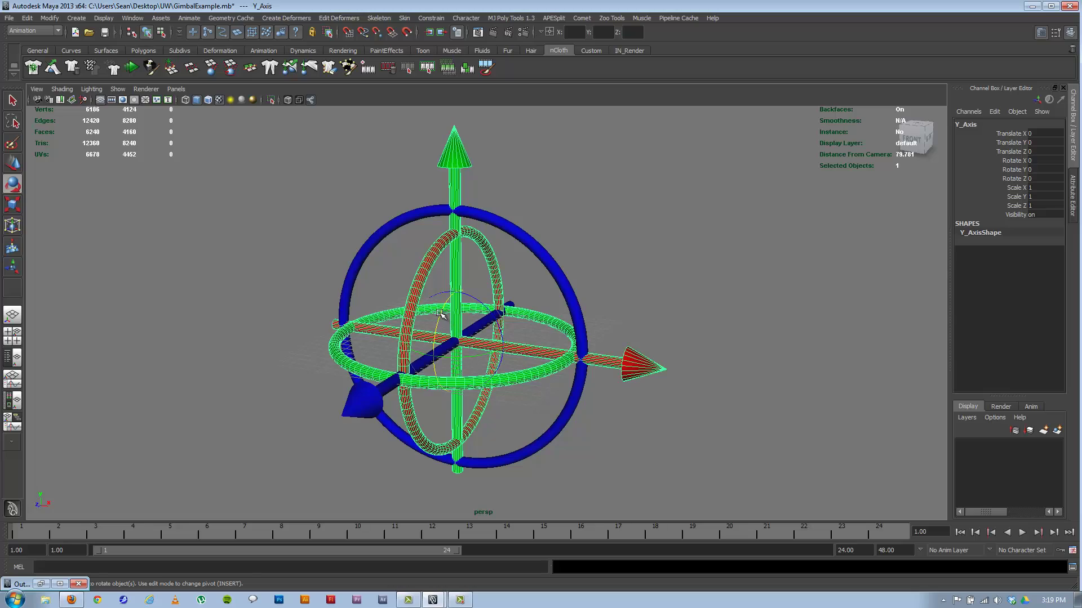
left_click_drag(462, 359, 499, 299)
key("ctrl+z")
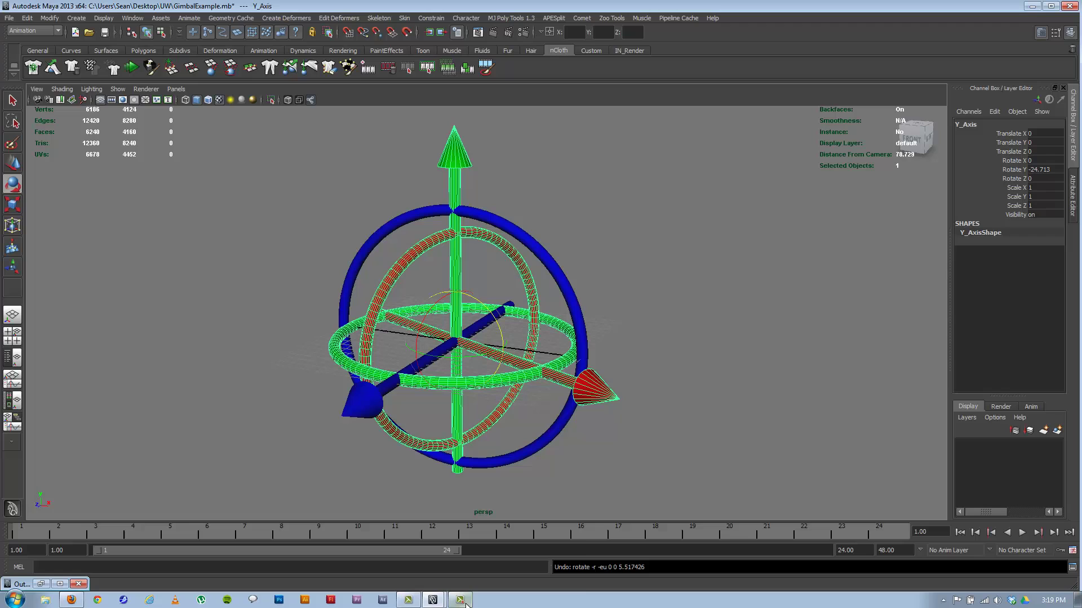
- Return to the untitled cone scene and tip the cone about X in Local rotate mode
left_click(432, 600)
left_click(366, 554)
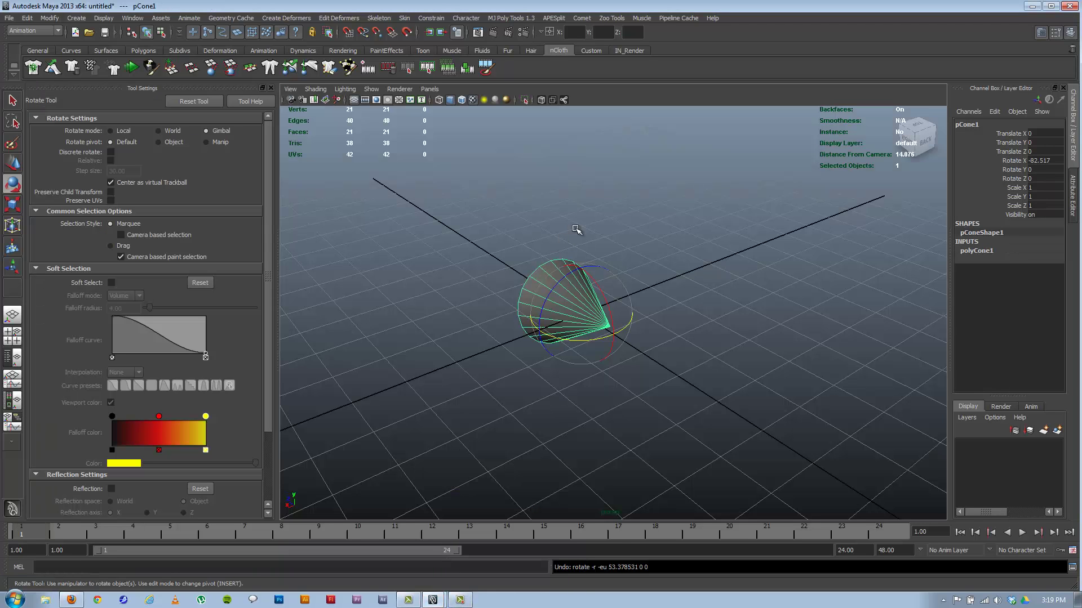
left_click(123, 131)
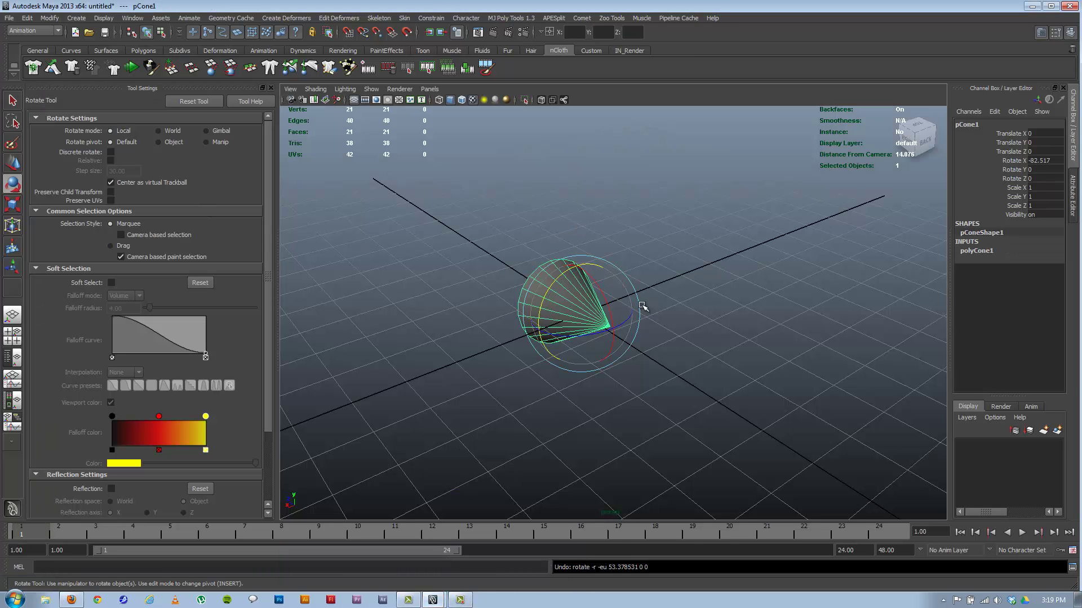
left_click_drag(593, 279, 560, 291)
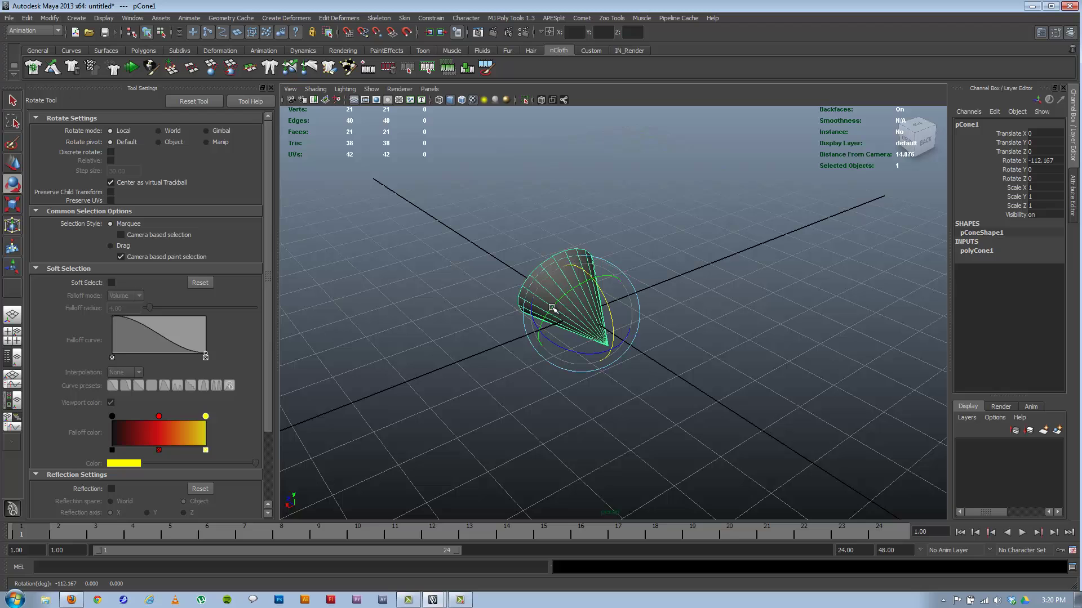
- In Gimbal mode, bring the cone to Rotate X -37.951, Y -90.137 using the Channel Box
left_click(207, 131)
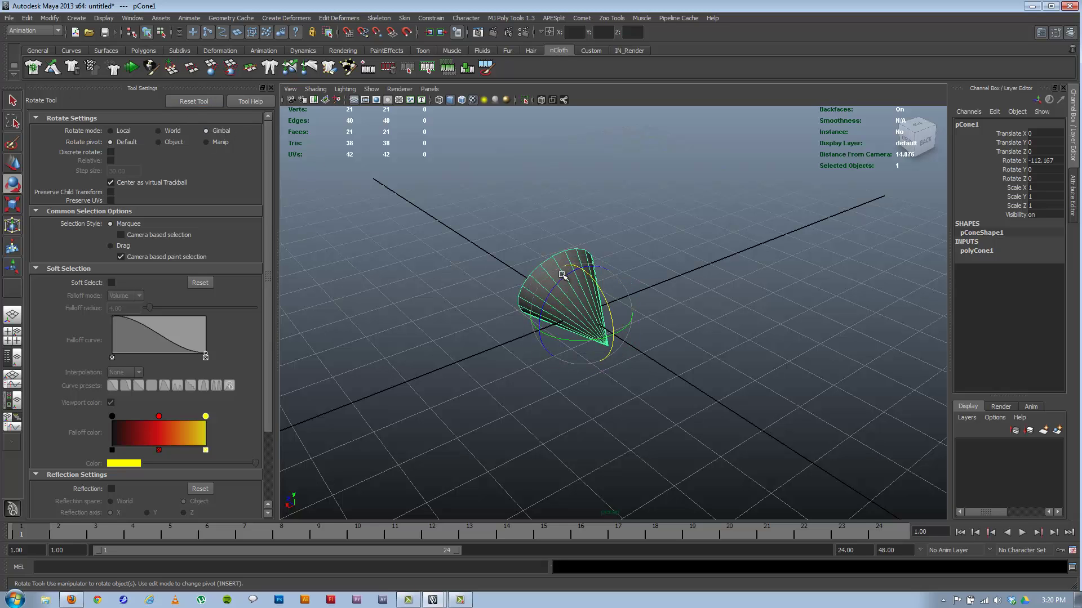
left_click_drag(561, 276, 546, 346)
key("ctrl+z")
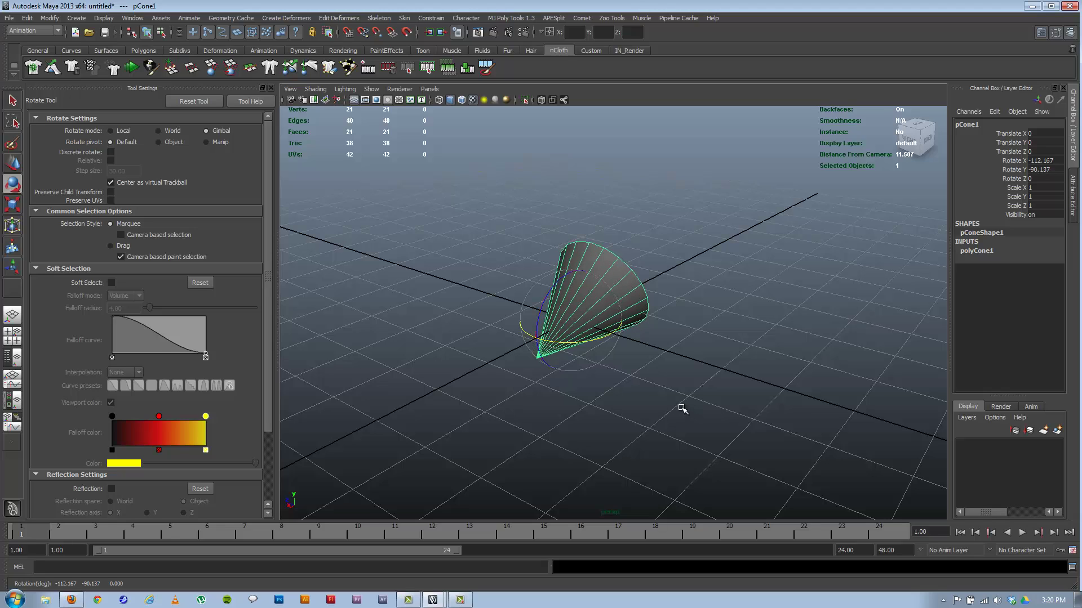
left_click_drag(682, 409, 676, 271, "alt")
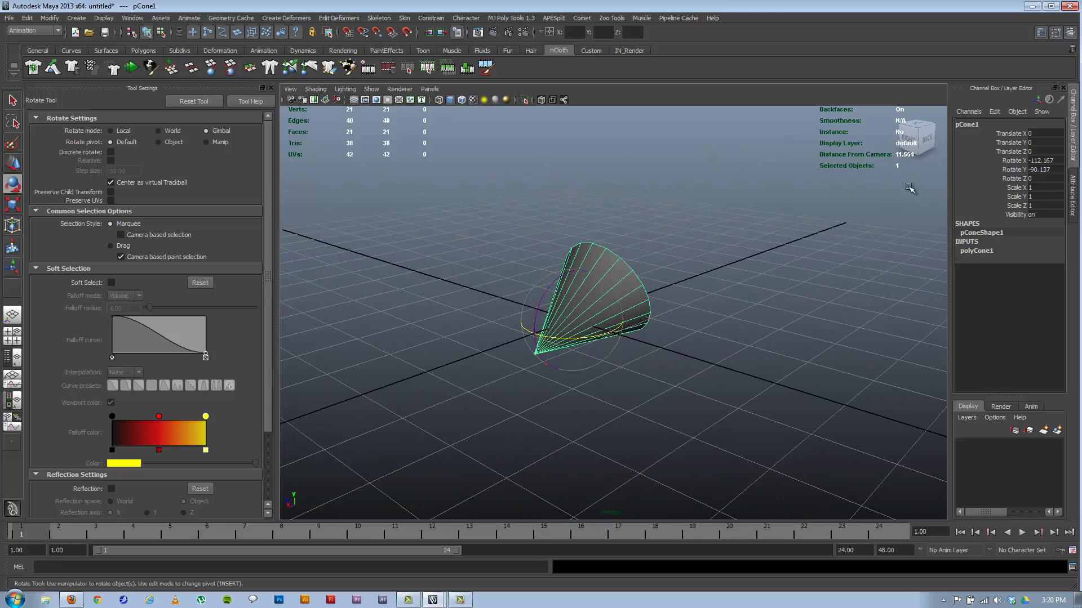
left_click(1021, 162)
middle_click_drag(683, 256, 654, 242)
left_click(1012, 178)
- Turn the cone about Y via the Rotate Y channel, then undo until all rotations are 0
key("ctrl+z")
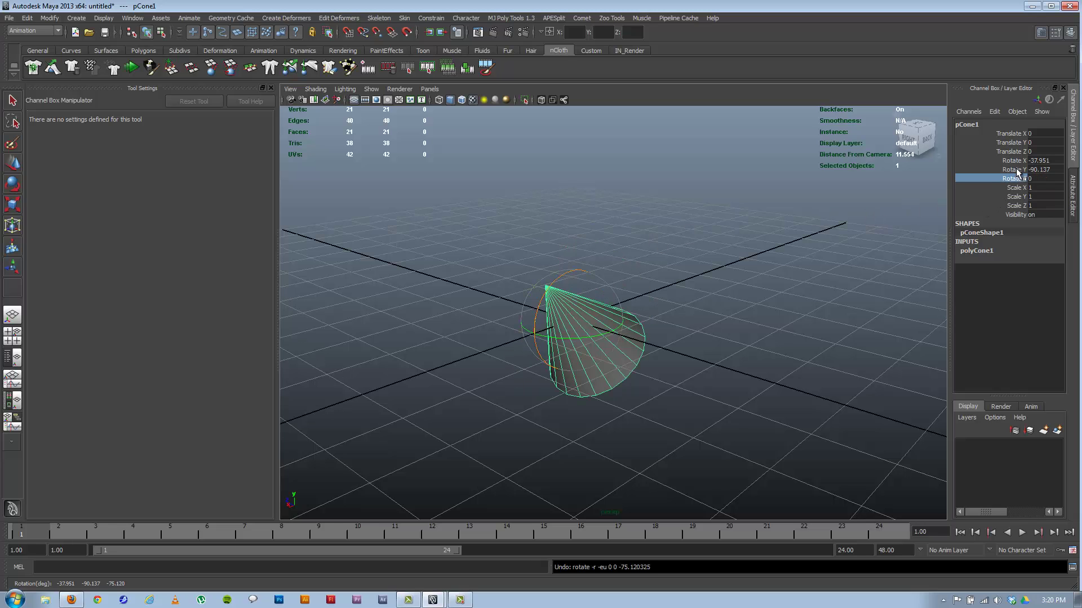
left_click(1014, 170)
middle_click_drag(823, 206, 691, 253)
mouse_move(667, 276)
left_mouse_down("alt")
mouse_move(572, 282)
mouse_move(620, 279)
mouse_move(700, 244)
mouse_move(670, 269)
left_mouse_up("alt")
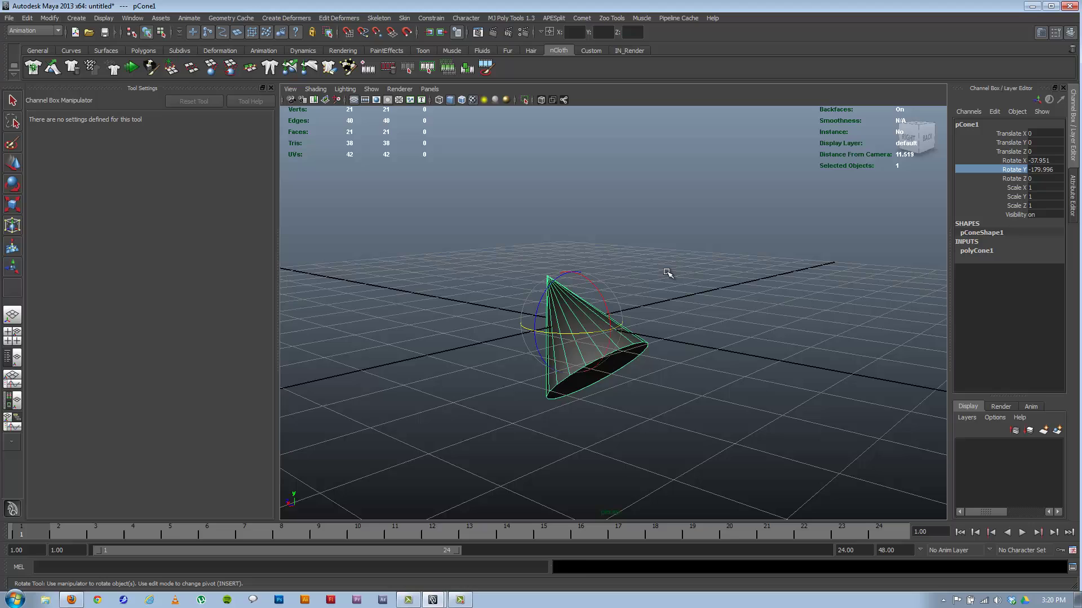
key("ctrl+z")
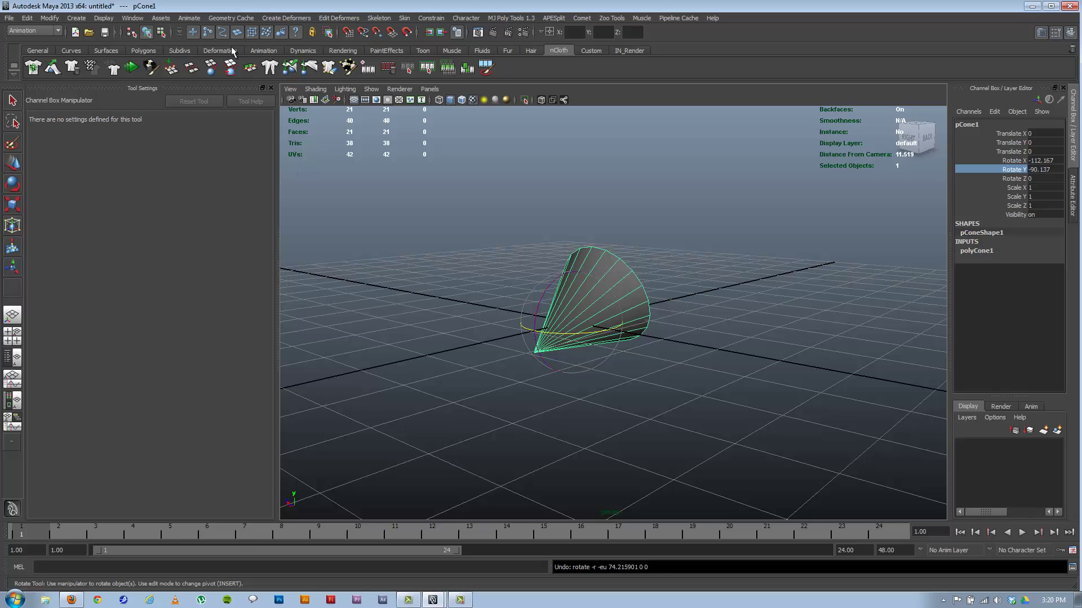
key("ctrl+z")
key("ctrl+z")
key("ctrl+z")
key("ctrl+z")
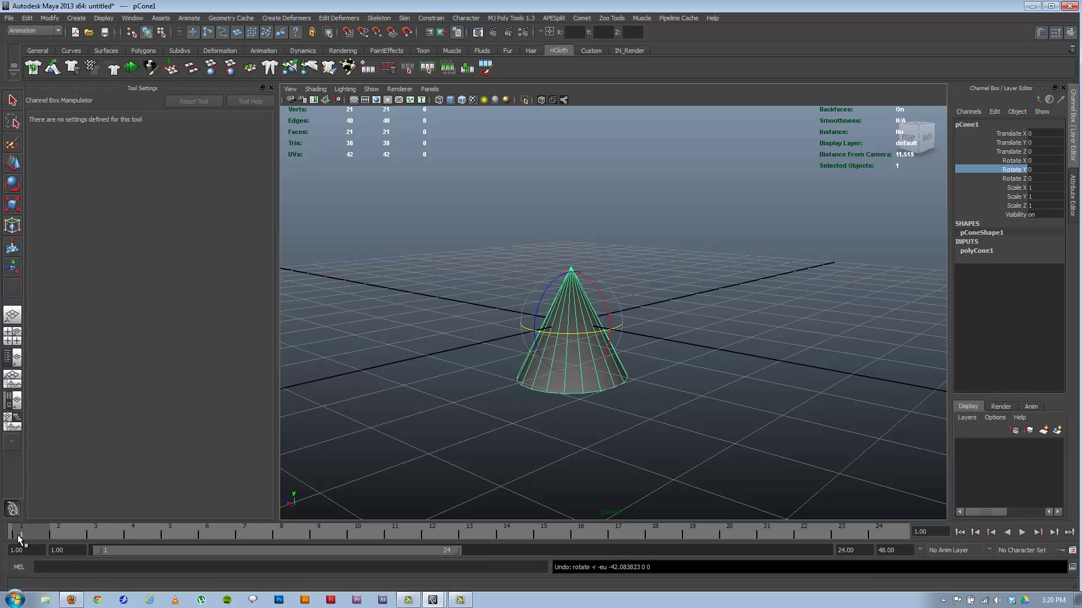
- Key all cone channels at frame 1, then at frame 8 spin the cone about Y
key("s")
left_click(295, 545)
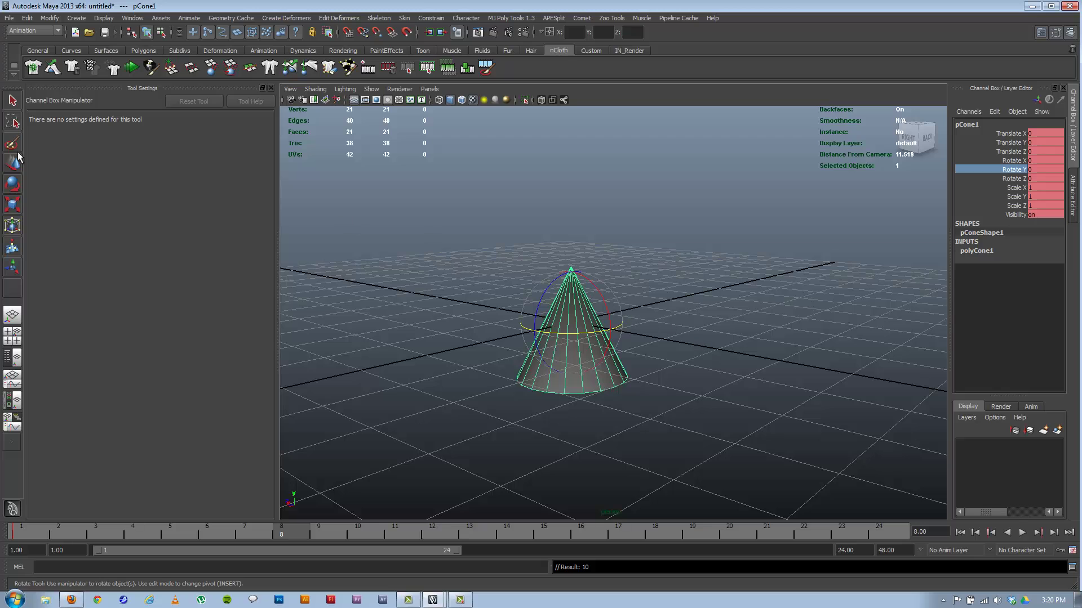
left_click(12, 184)
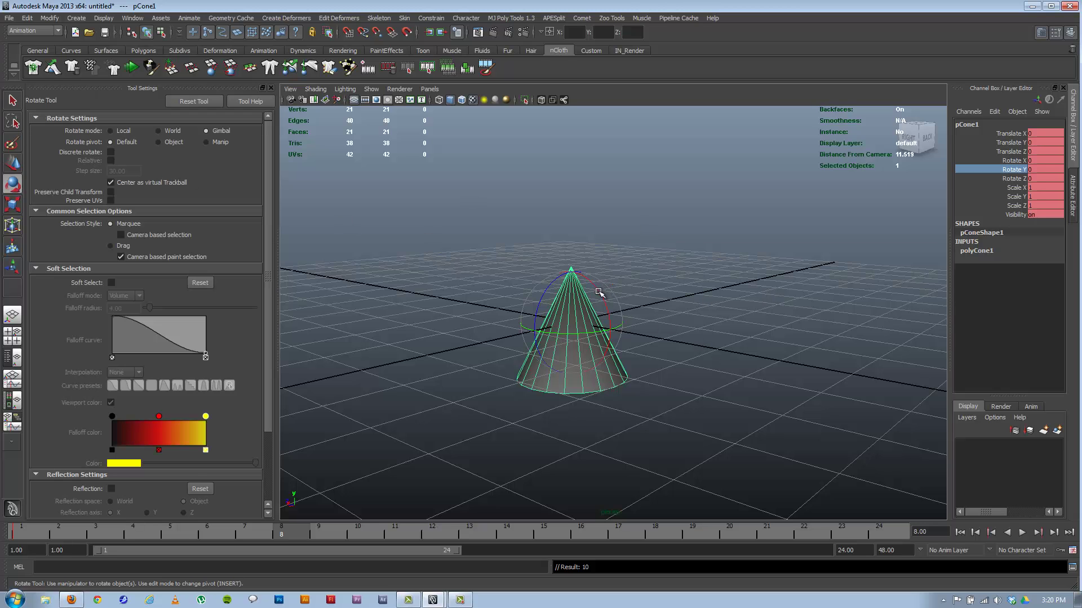
left_click_drag(598, 292, 531, 333)
key("ctrl+z")
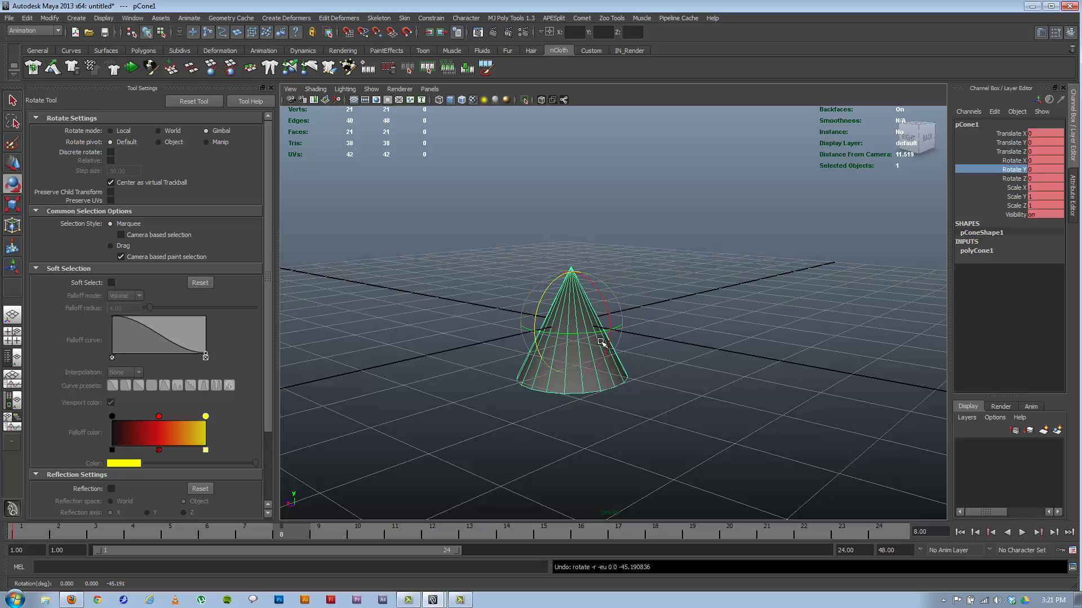
left_click_drag(600, 329, 528, 320)
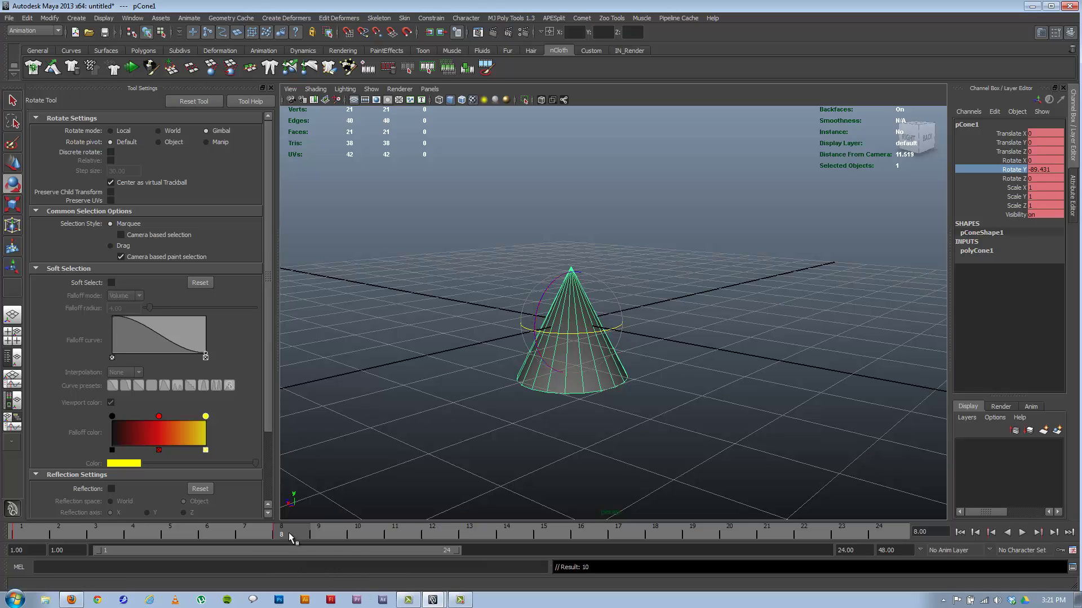
- Play back the animation, then try and undo another rotation on the cone
key("alt+v")
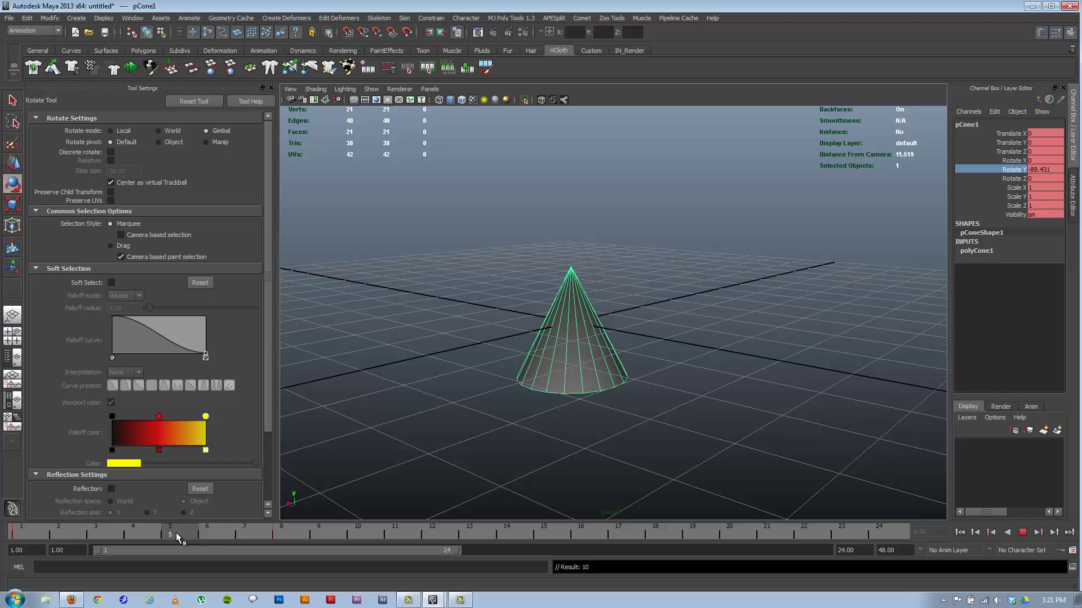
key("alt+v")
left_click_drag(449, 369, 484, 337, "alt")
left_click_drag(550, 289, 561, 304)
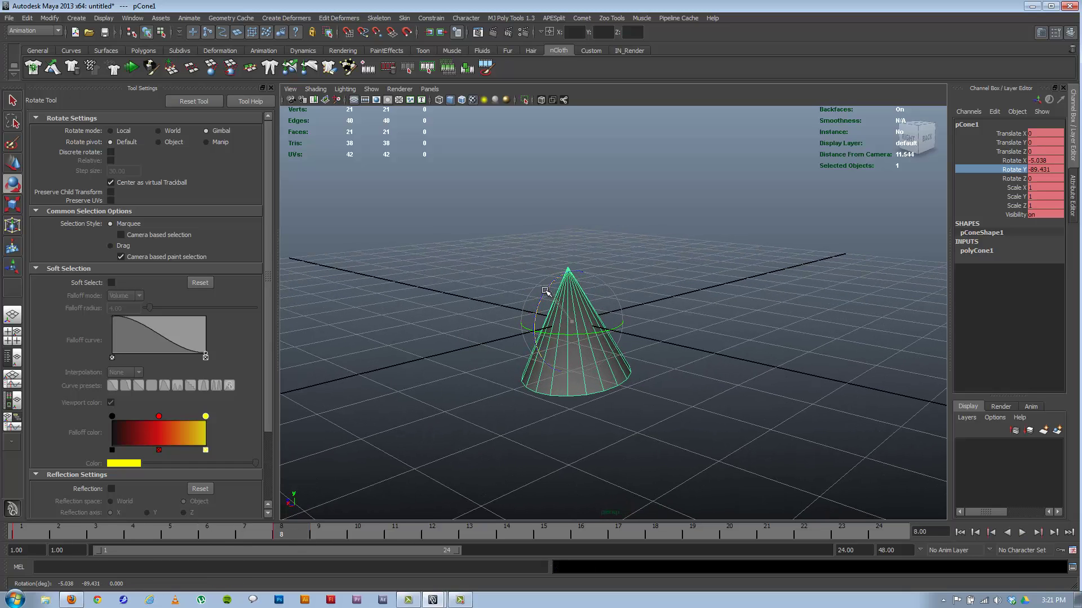
key("ctrl+z")
- Lay the cone on its side by setting Rotate Y and Rotate Z to -90, then play it
left_click(1012, 178)
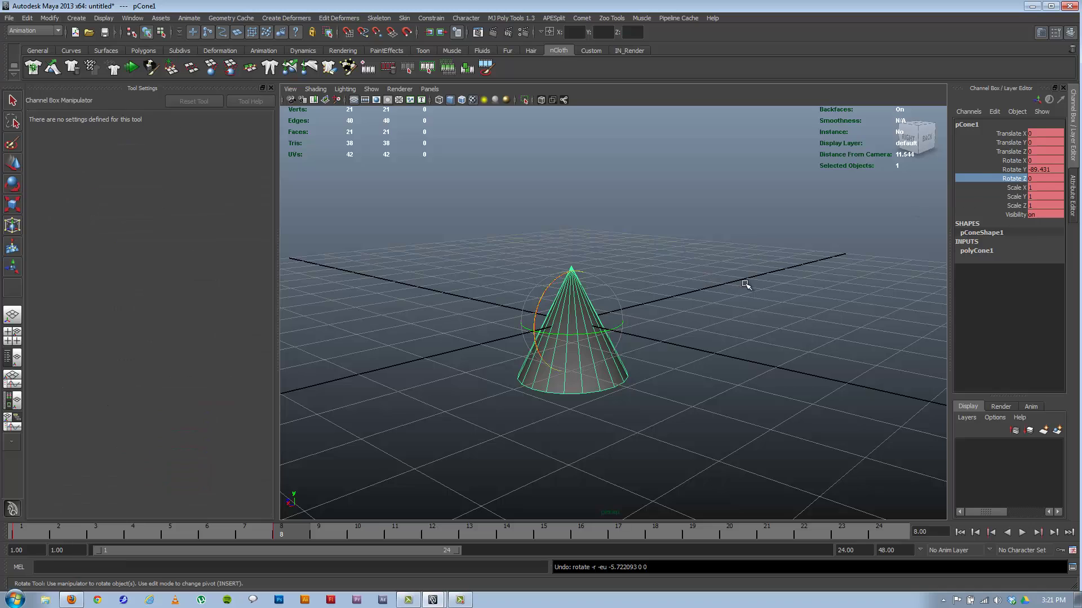
middle_click_drag(746, 285, 924, 285)
double_click(1046, 169)
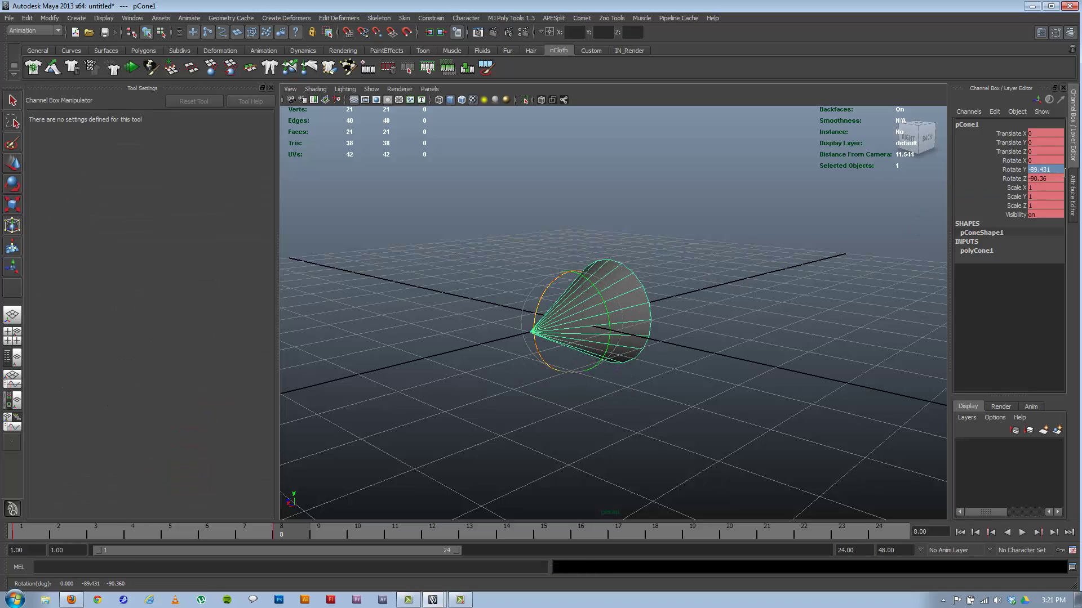
type("-90")
double_click(1057, 178)
type("-9")
key("Return")
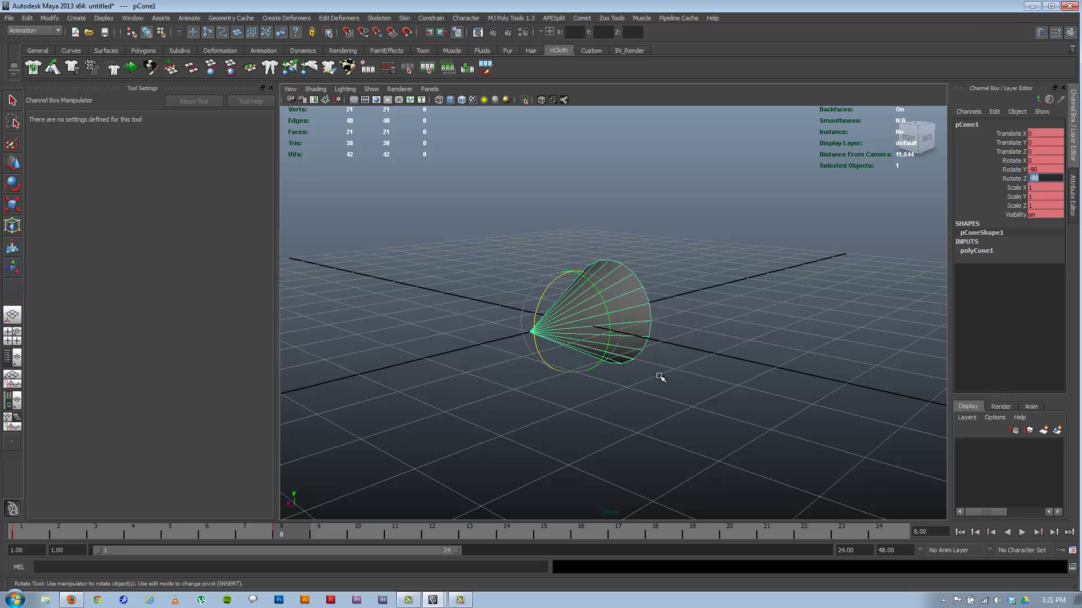
key("alt+v")
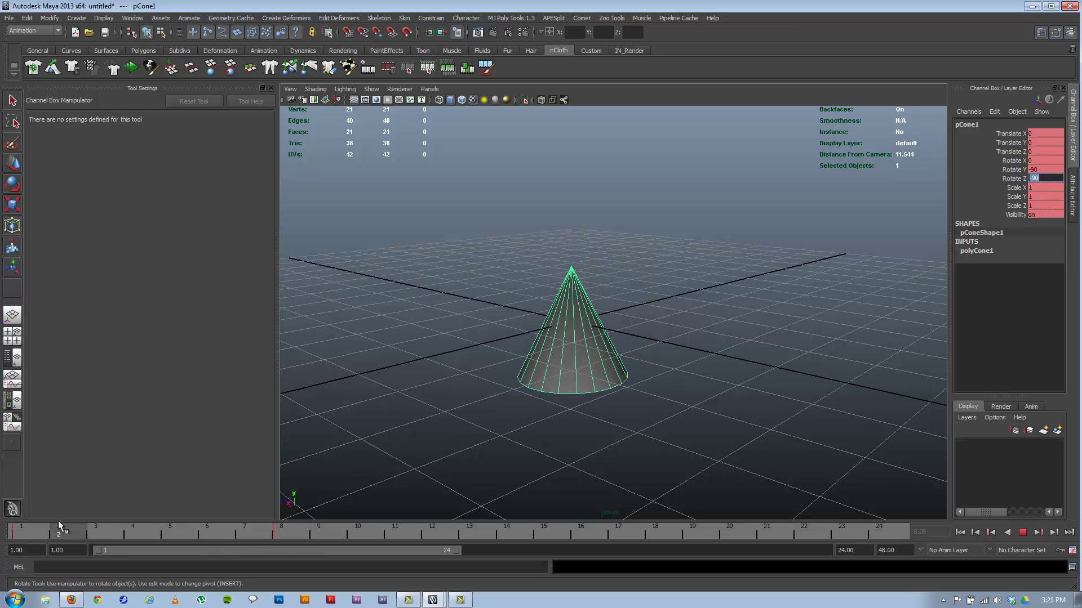
left_click(286, 530)
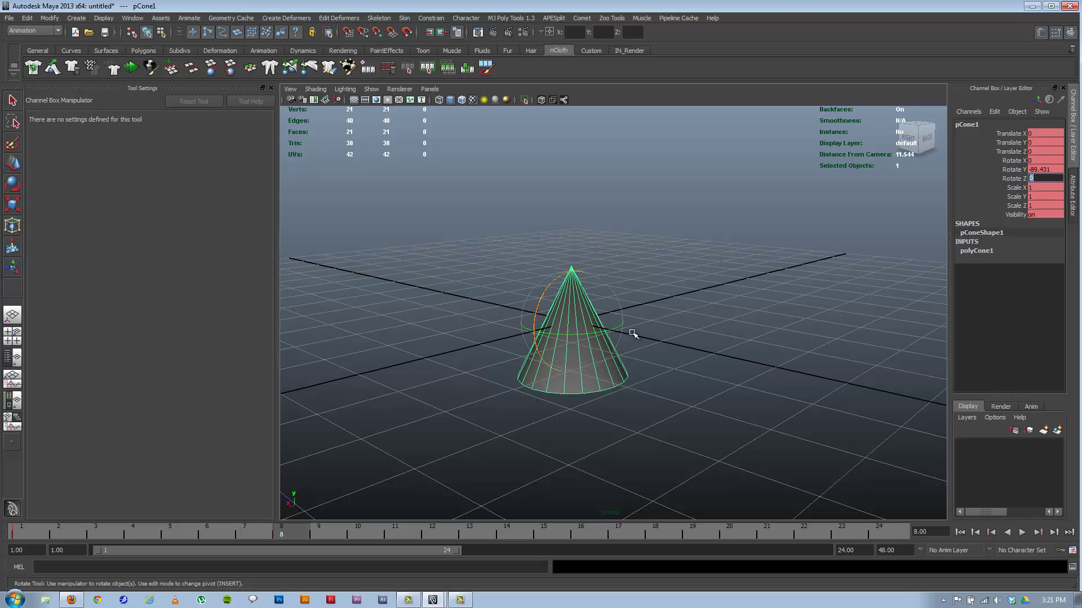
- Enter -90 for both Rotate Y and Rotate Z in the Channel Box at frame 8
left_click(1049, 170)
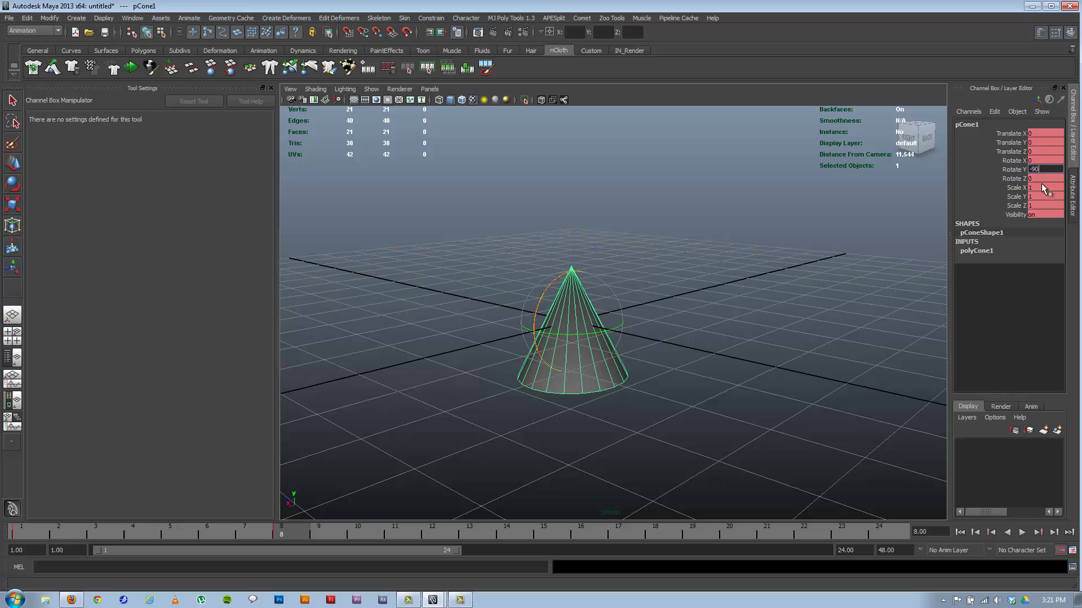
left_click(1041, 180)
type("-90")
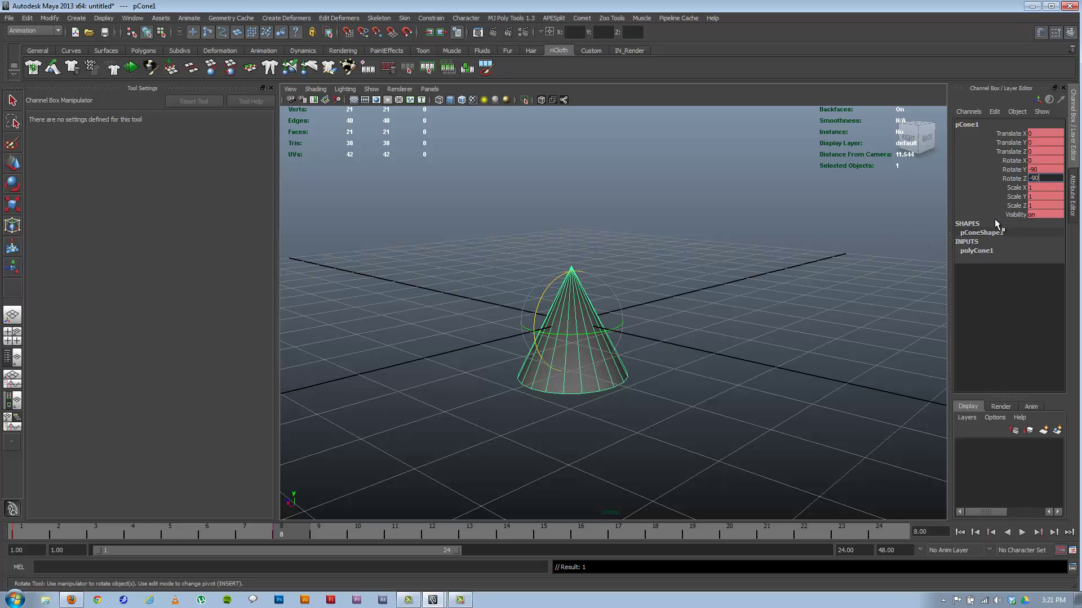
key("Return")
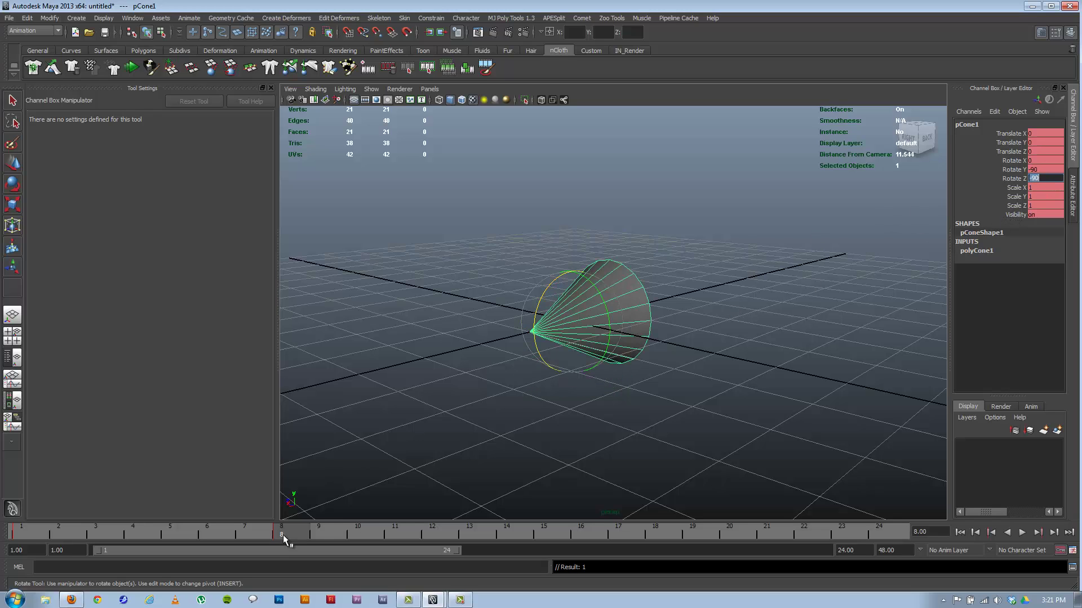
- Play and scrub frames 2 to 8 to watch the cone tip onto its side
key("alt+v")
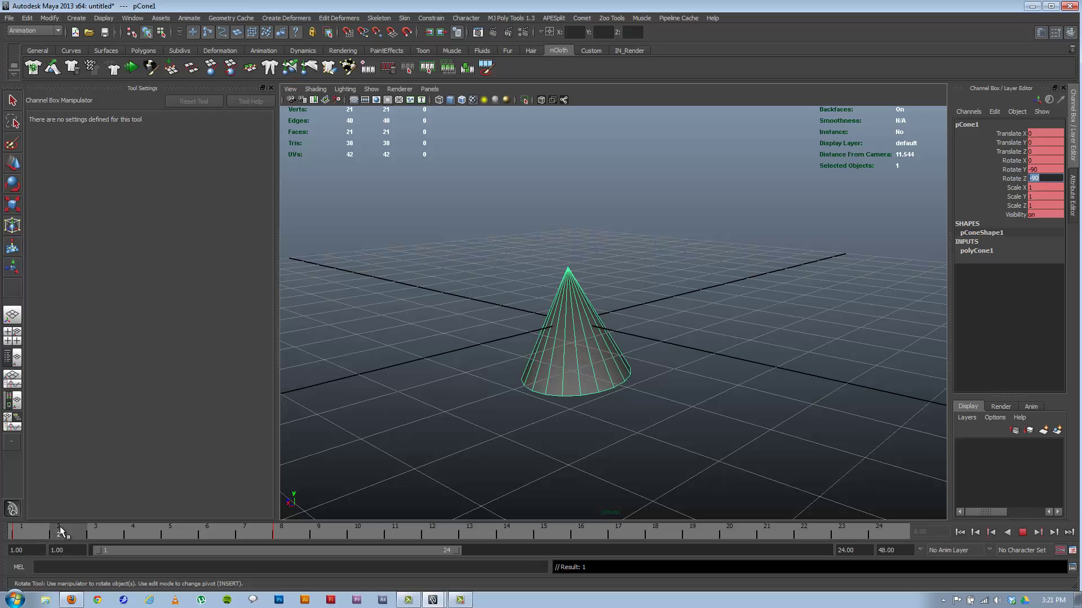
left_click_drag(60, 531, 298, 532)
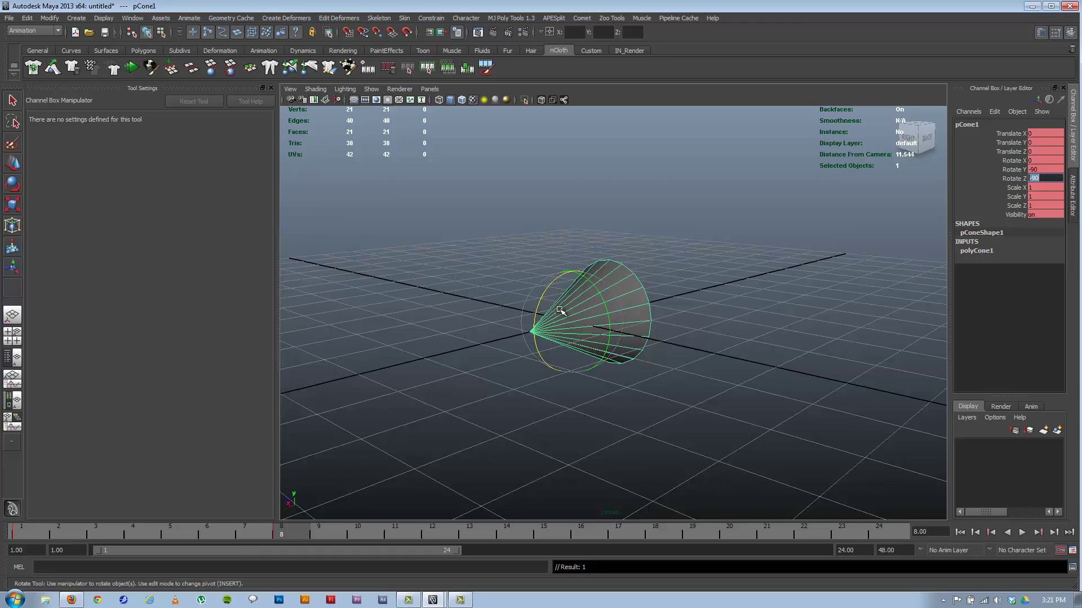
left_click_drag(559, 310, 550, 361, "alt")
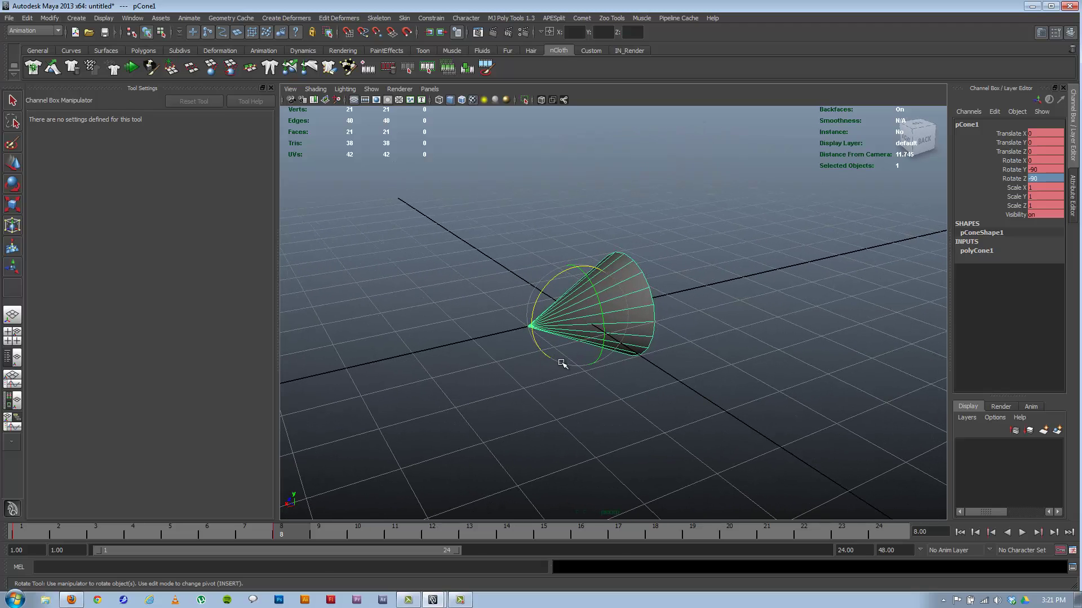
- Open the Graph Editor showing pCone1's animation curves beside the 3D view
left_click(133, 18)
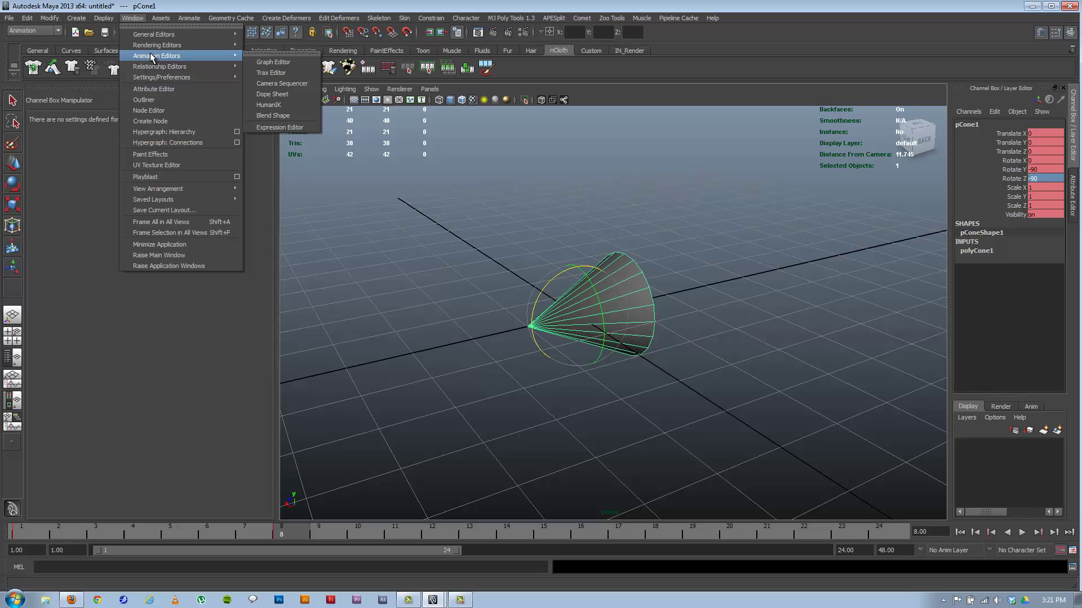
mouse_move(186, 59)
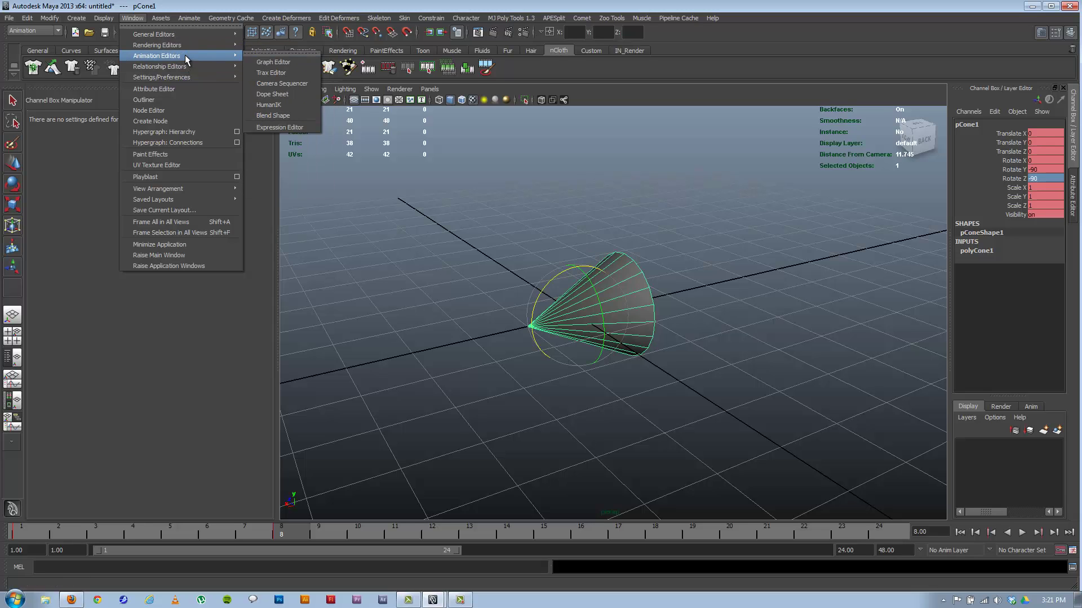
left_click(270, 62)
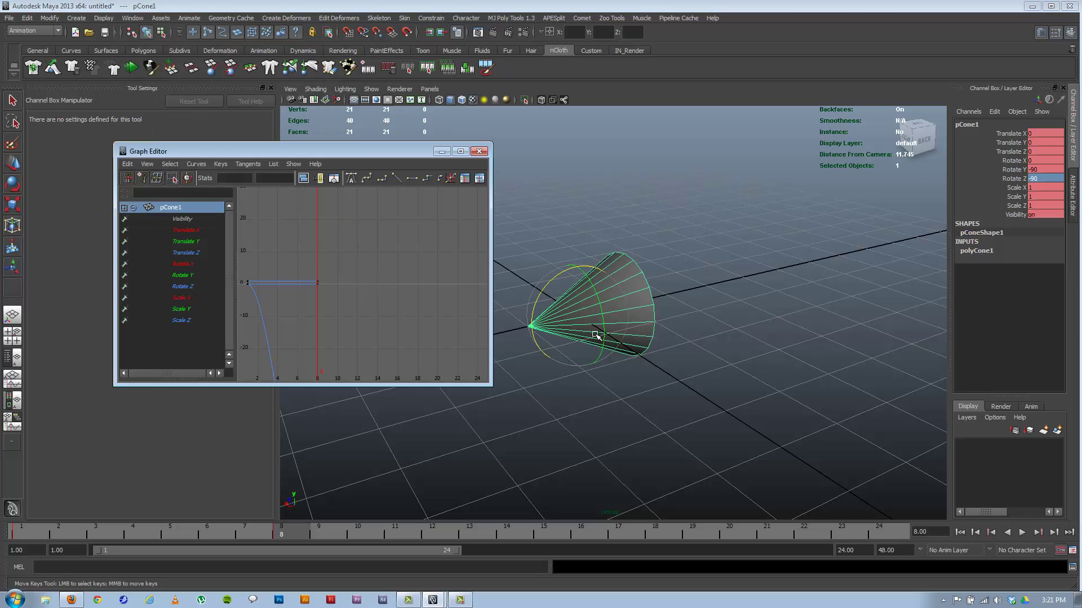
left_click_drag(626, 305, 644, 291, "alt")
- Test-rotate the cone in Local Rotate mode, undo it, then switch Rotate mode to Gimbal
key("e")
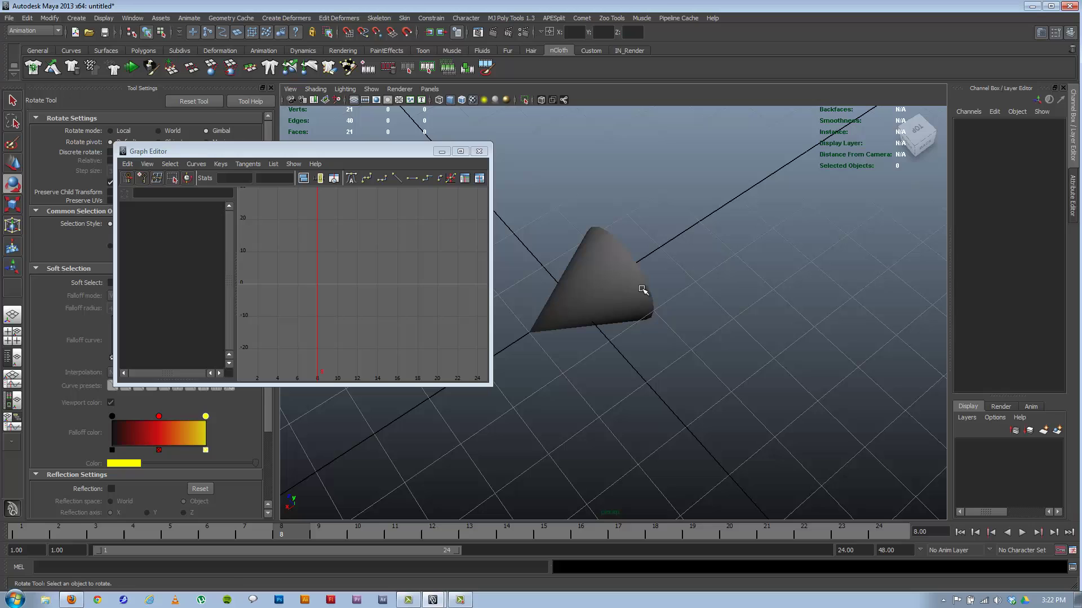
left_click(643, 290)
left_click_drag(186, 151, 140, 209)
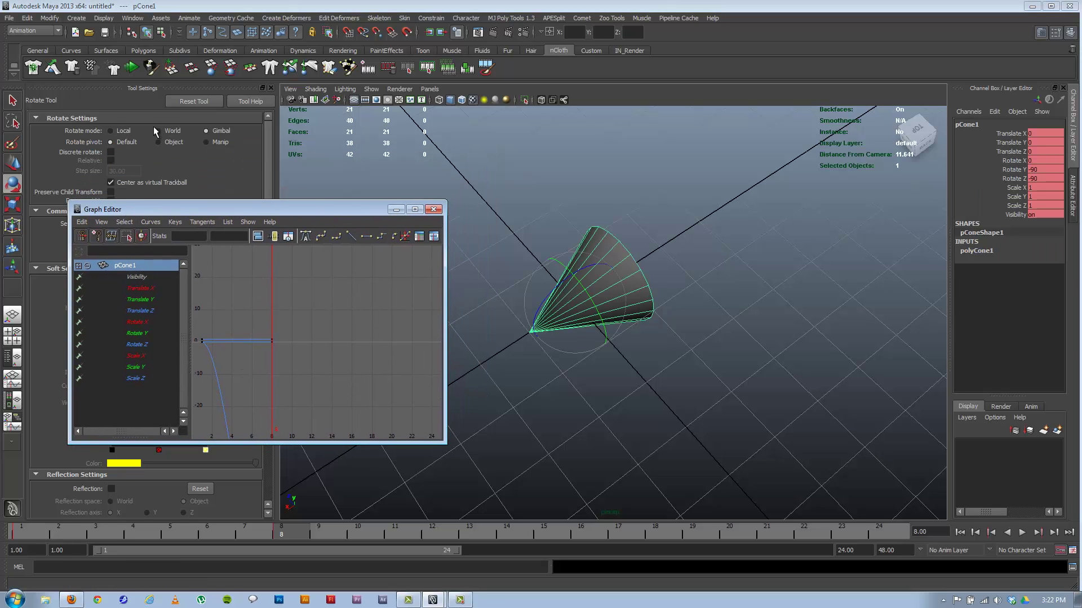
left_click(123, 130)
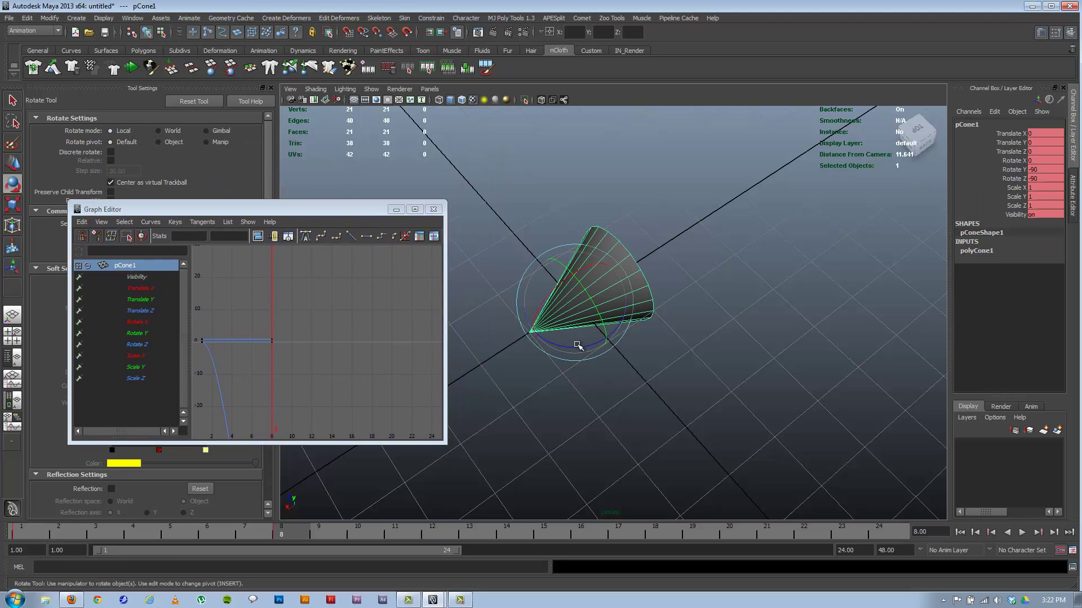
left_click_drag(581, 349, 551, 339)
key("ctrl+z")
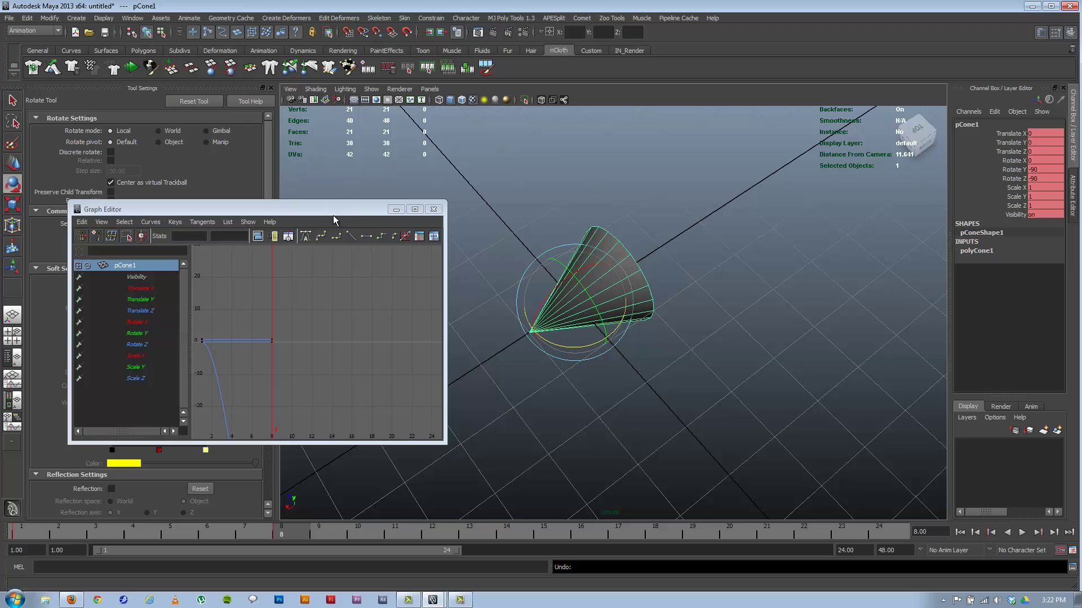
left_click(221, 131)
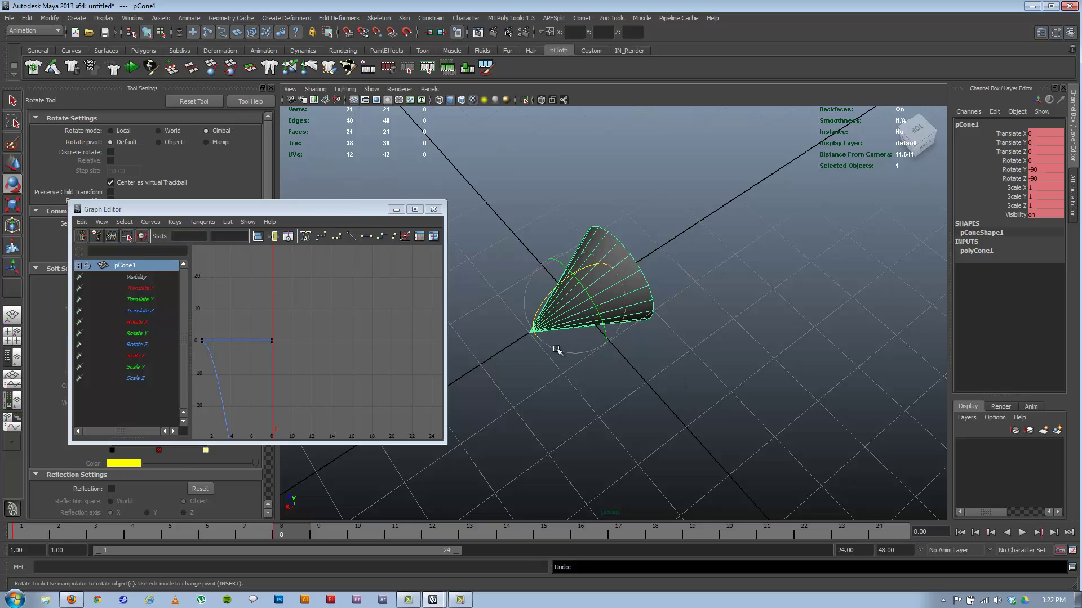
left_click_drag(566, 352, 507, 340, "alt")
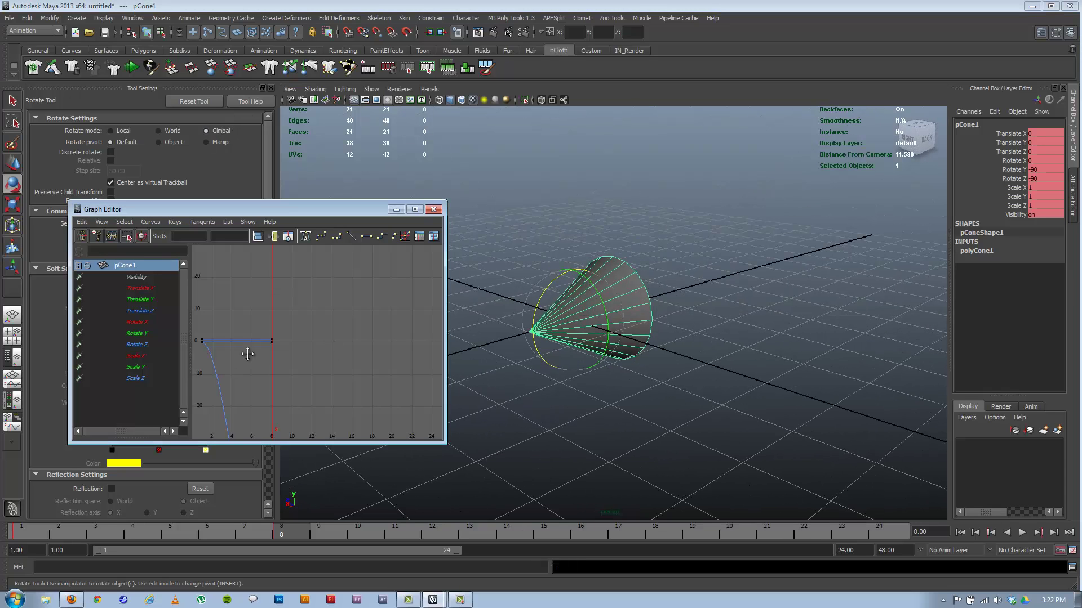
- Frame the rotation curves and test-move the -90 key at frame 8, then undo
middle_click_drag(313, 426, 366, 356, "alt")
right_click_drag(365, 356, 388, 377, "alt")
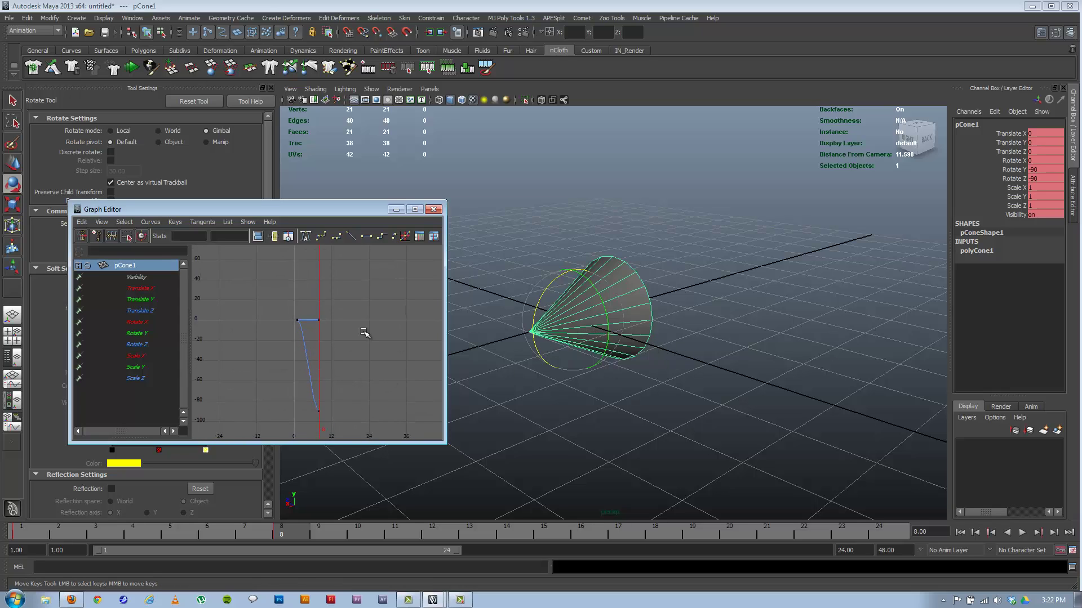
left_click_drag(292, 401, 338, 427)
mouse_move(326, 406)
middle_mouse_down()
mouse_move(322, 383)
mouse_move(318, 407)
mouse_move(324, 394)
middle_mouse_up()
key("ctrl+z")
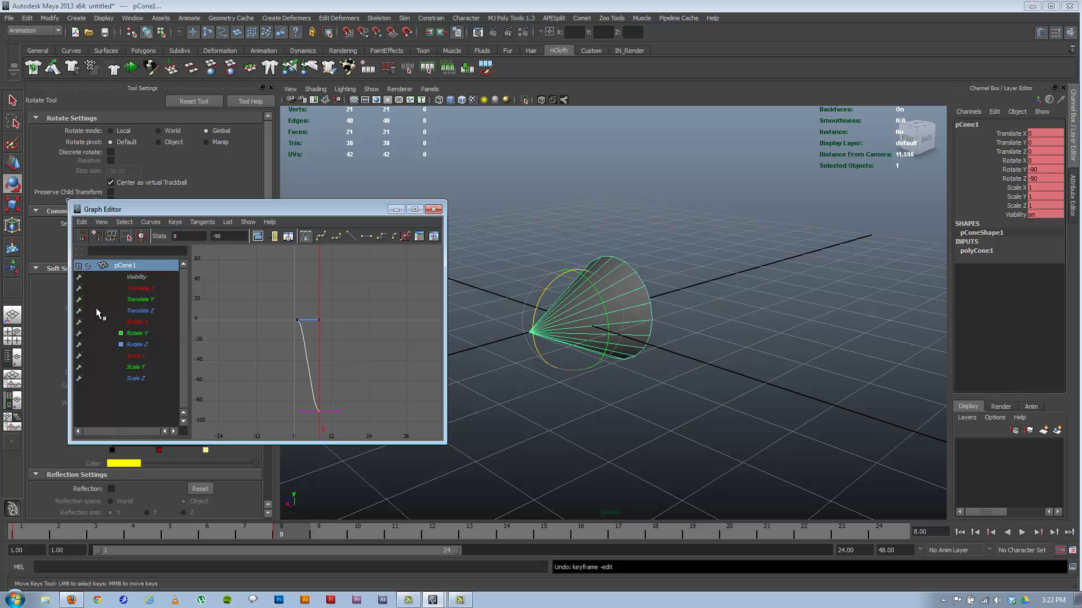
- Isolate the Rotate Y curve, raise its end key to about -74, and undo
left_click_drag(133, 323, 140, 347)
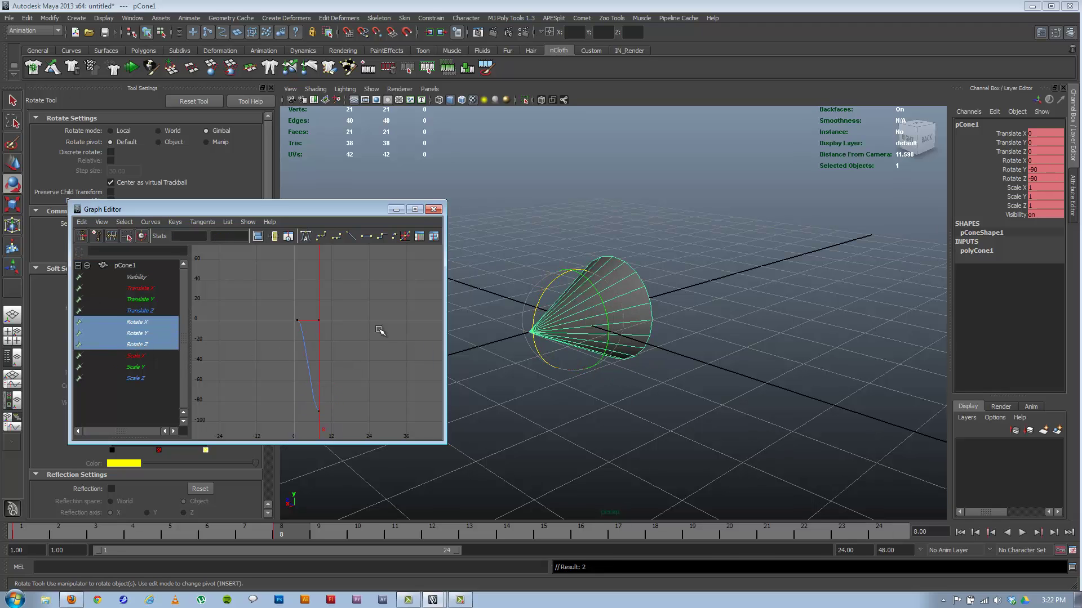
left_click(159, 333)
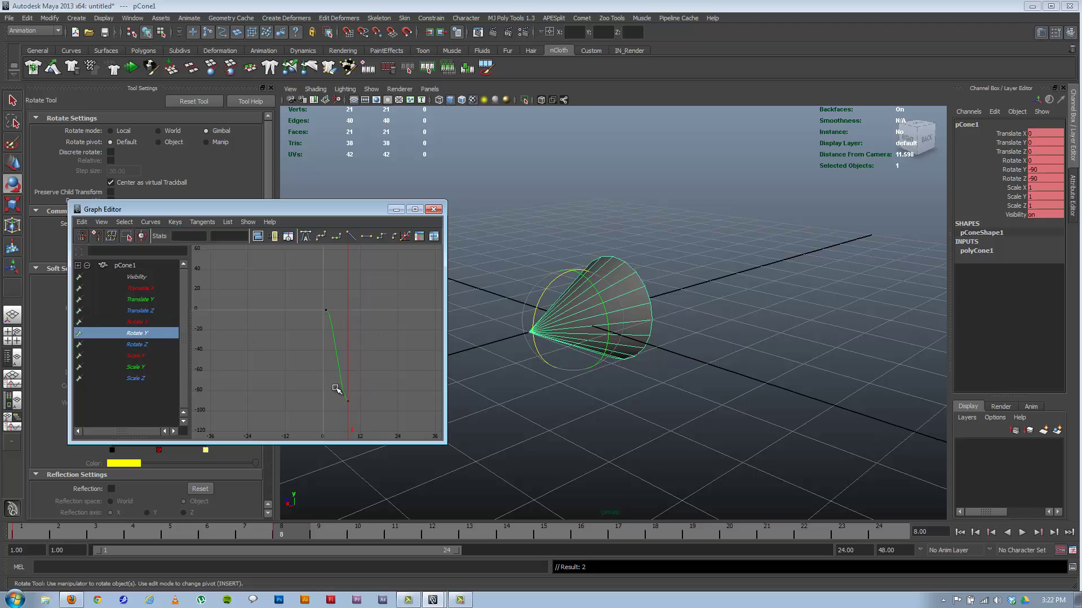
left_click_drag(336, 388, 369, 410)
middle_click_drag(370, 411, 374, 383)
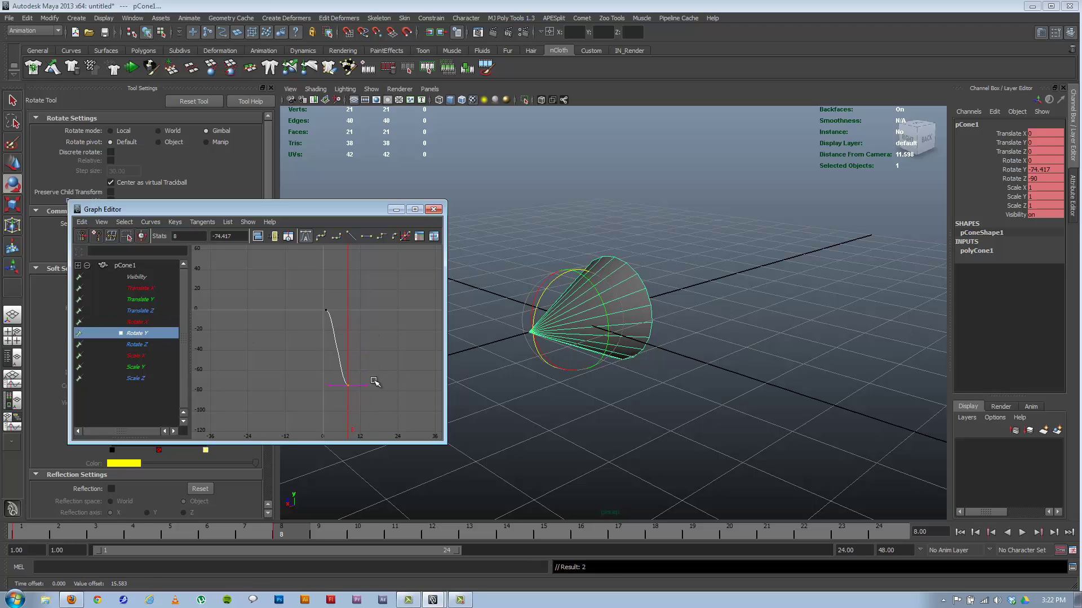
key("ctrl+z")
- Drag the Rotate X frame-8 key to about -45 and undo, then shift the Rotate Y end key
left_click_drag(133, 335, 134, 328)
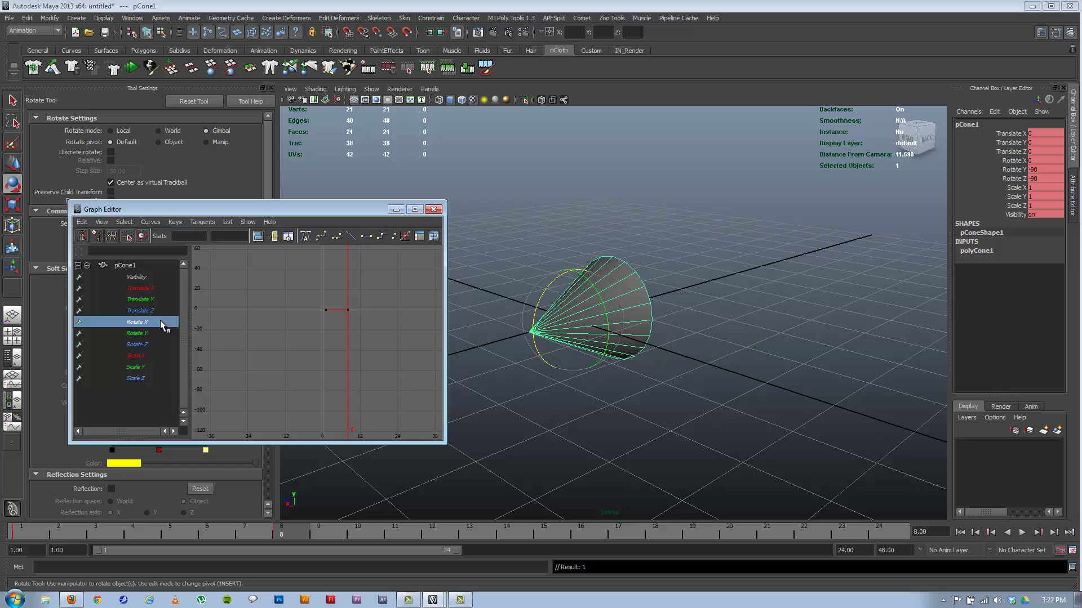
left_click_drag(345, 296, 372, 338)
middle_click_drag(372, 338, 364, 290, "shift")
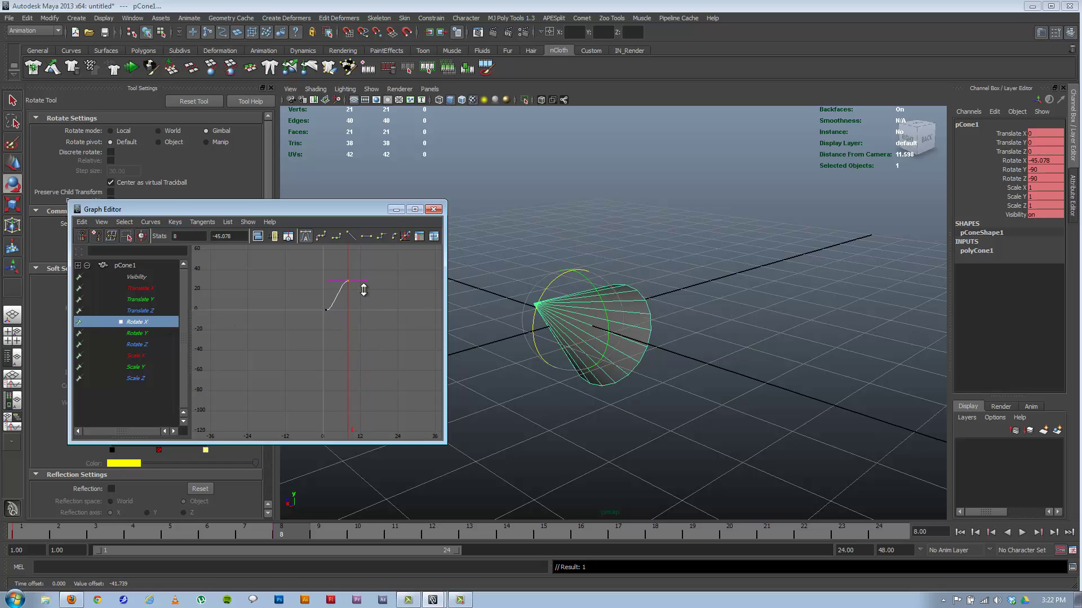
key("ctrl+z")
key("ctrl+z")
key("ctrl+z")
left_click(137, 334)
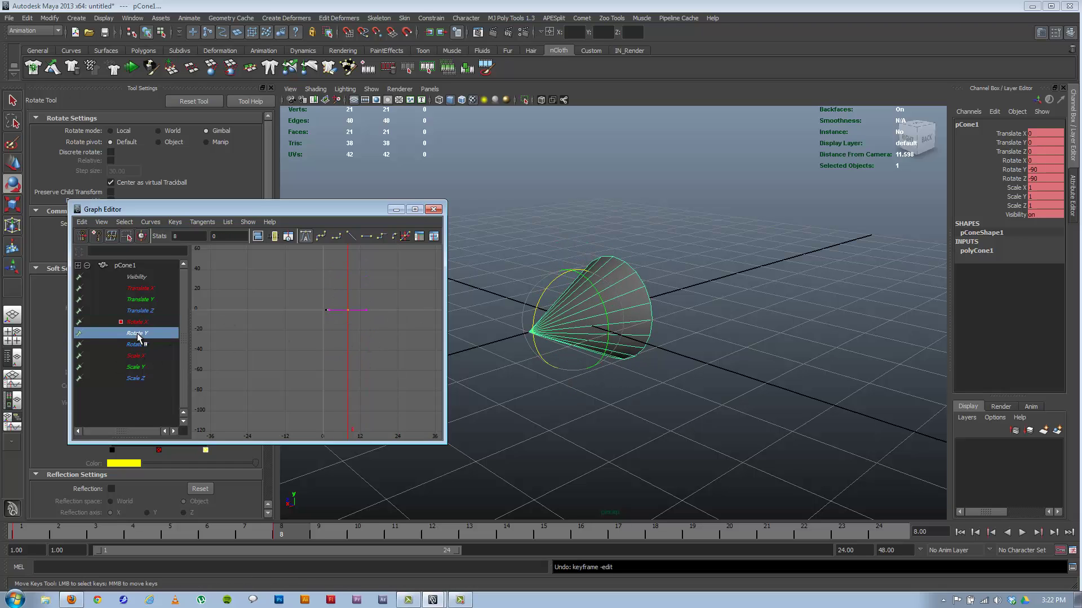
middle_click_drag(366, 419, 133, 354, "shift")
- Raise the Rotate Z frame-8 key to about -45, undo, and close the Graph Editor
left_click(137, 344)
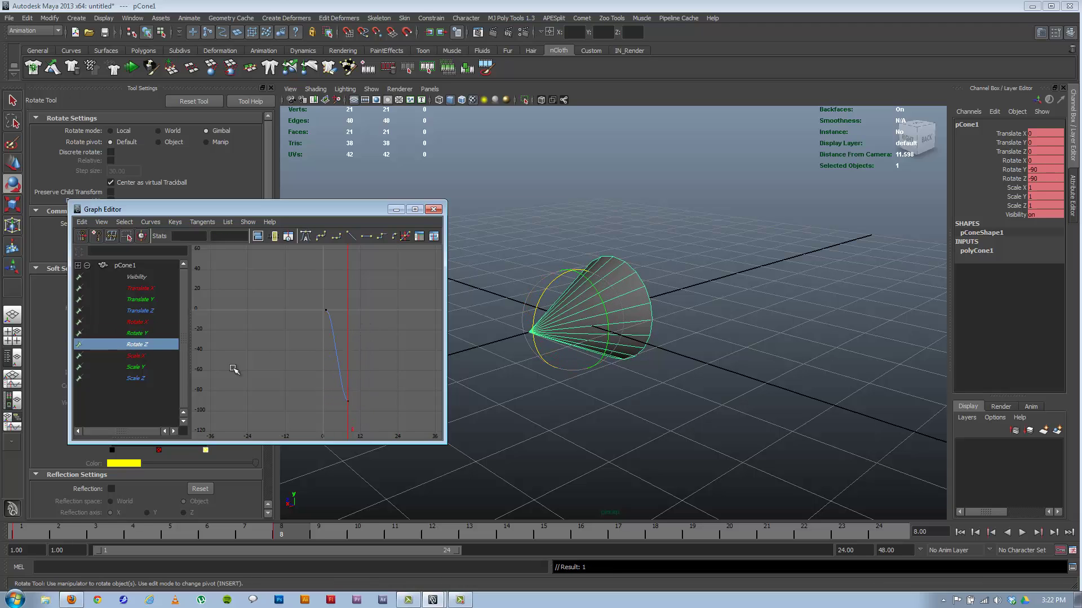
left_click_drag(326, 390, 379, 434)
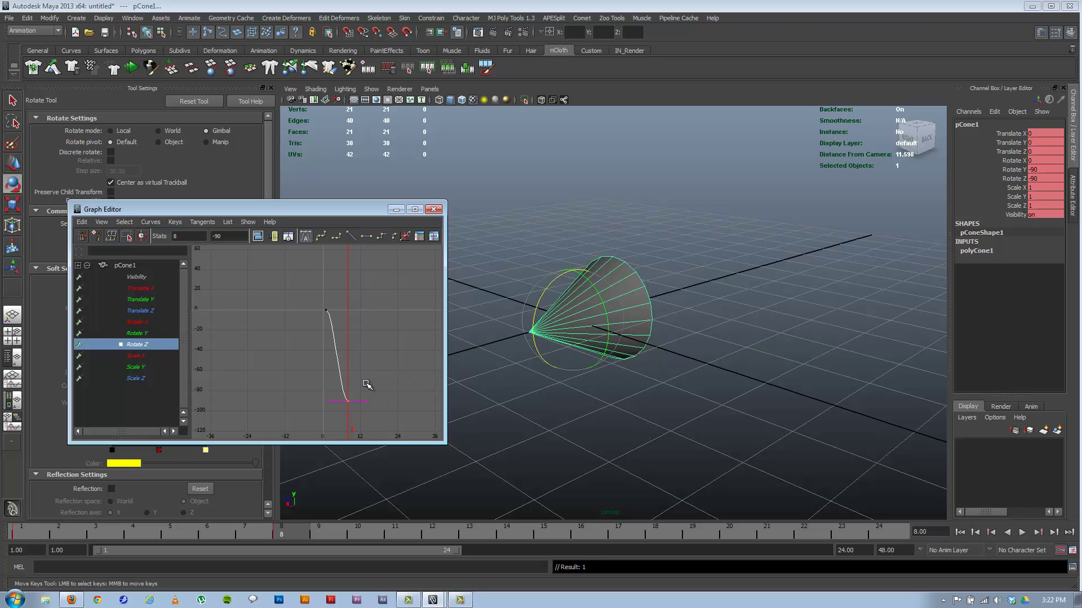
middle_click_drag(366, 385, 367, 361, "shift")
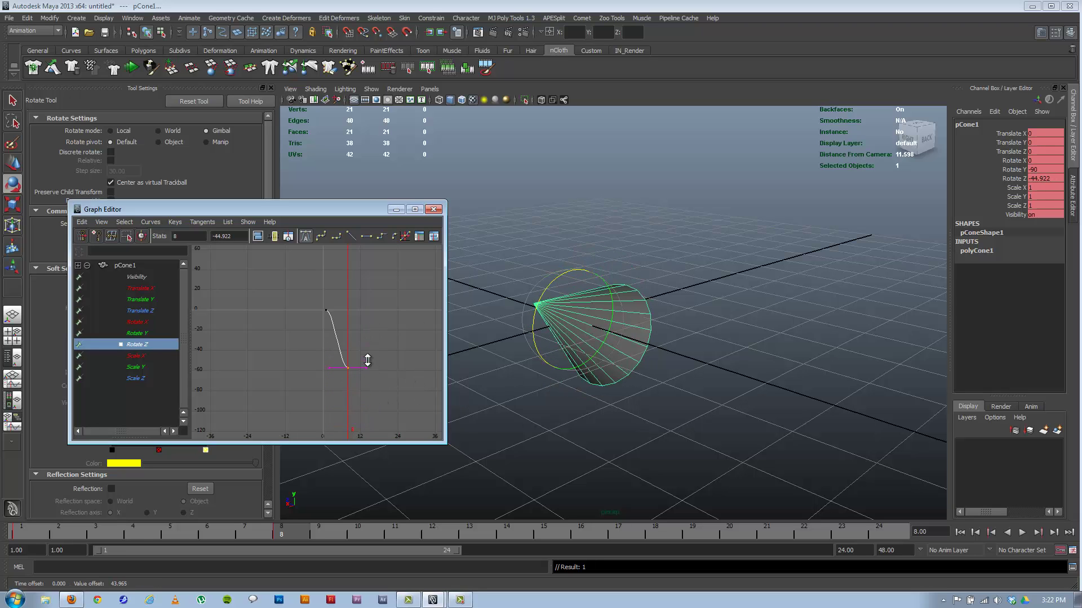
key("ctrl+z")
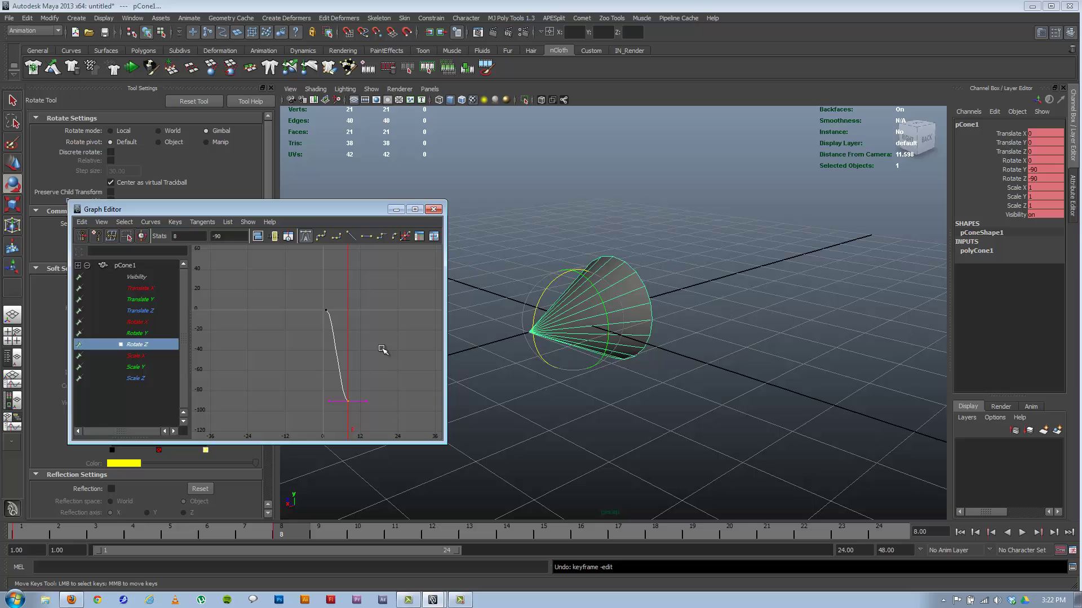
left_click(433, 216)
- Set the cone's Rotate mode back to Local and switch to the GimbalExample.mb window
left_click(473, 345)
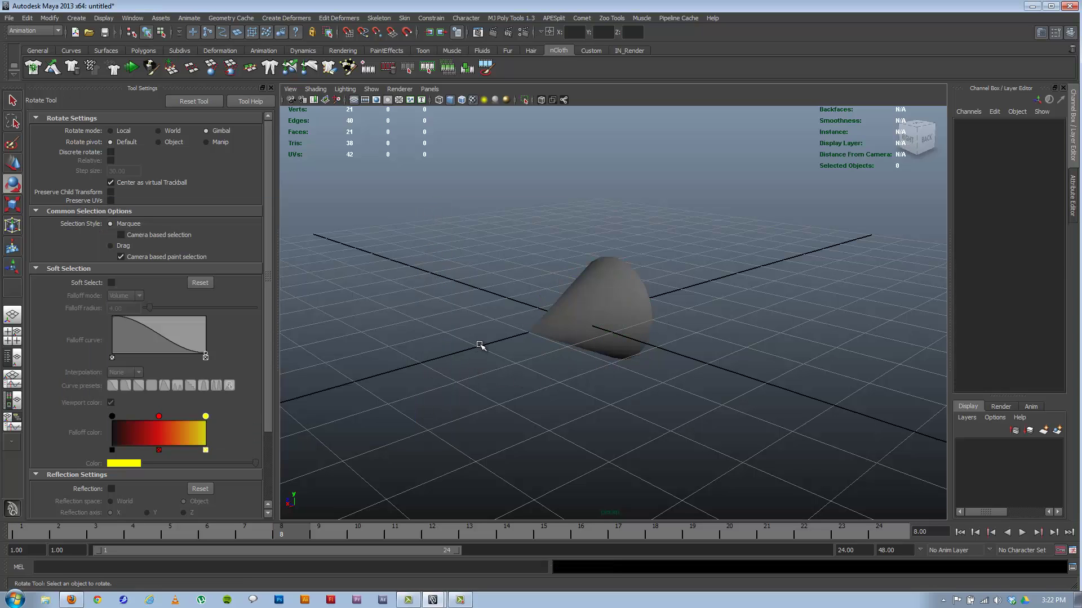
left_click(627, 306)
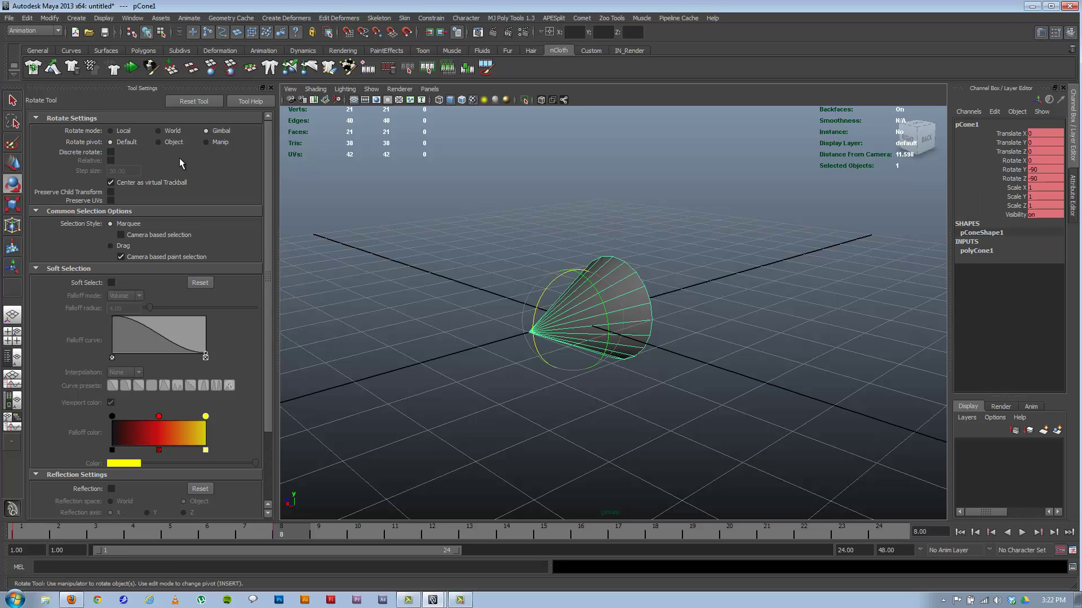
left_click(125, 132)
mouse_move(408, 599)
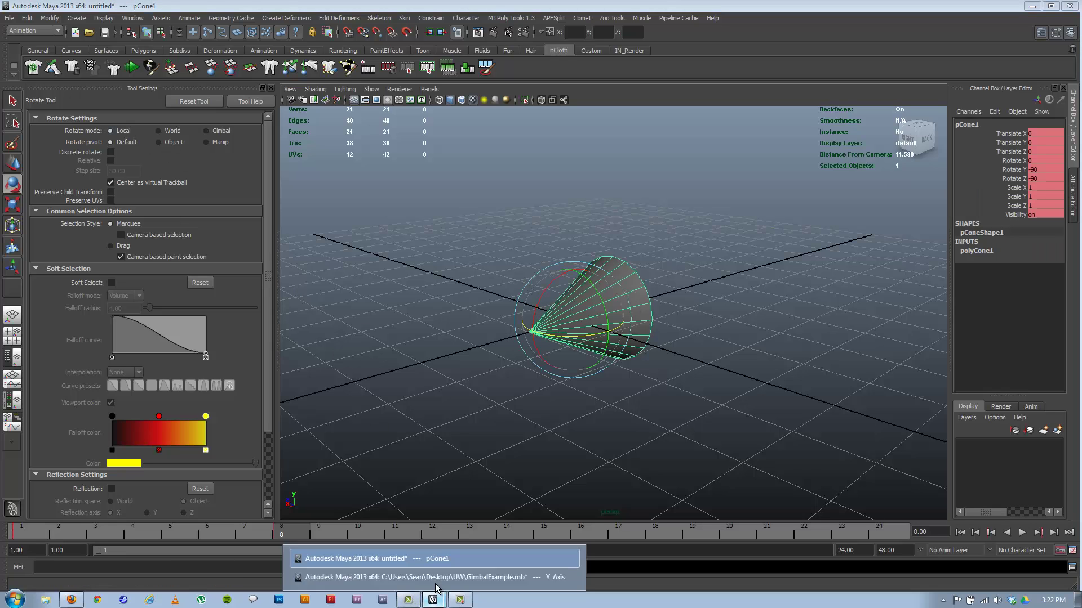
left_click(437, 577)
- Orbit around the gimbal and rotate its Z_Axis, Y_Axis and X_Axis rings one at a time
left_click(496, 302)
left_click_drag(496, 302, 510, 323, "alt")
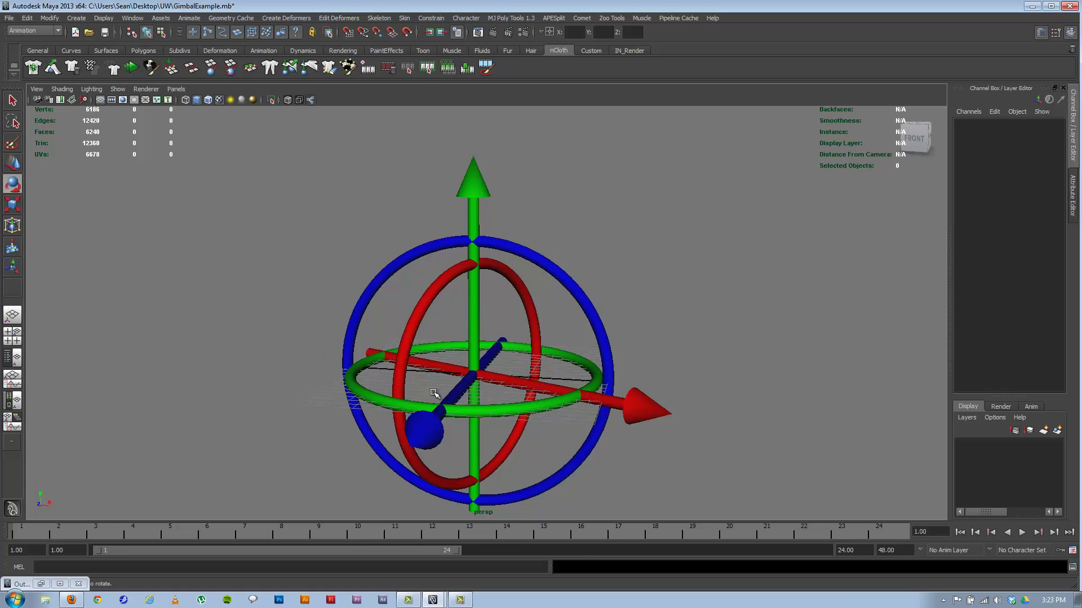
left_click_drag(485, 349, 470, 309, "alt")
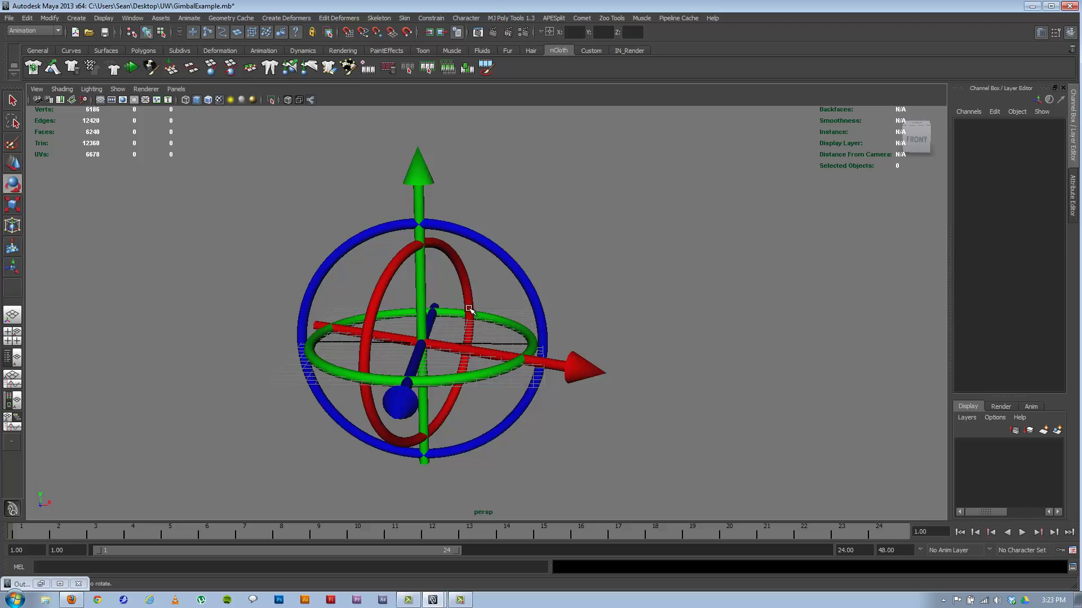
left_click(488, 241)
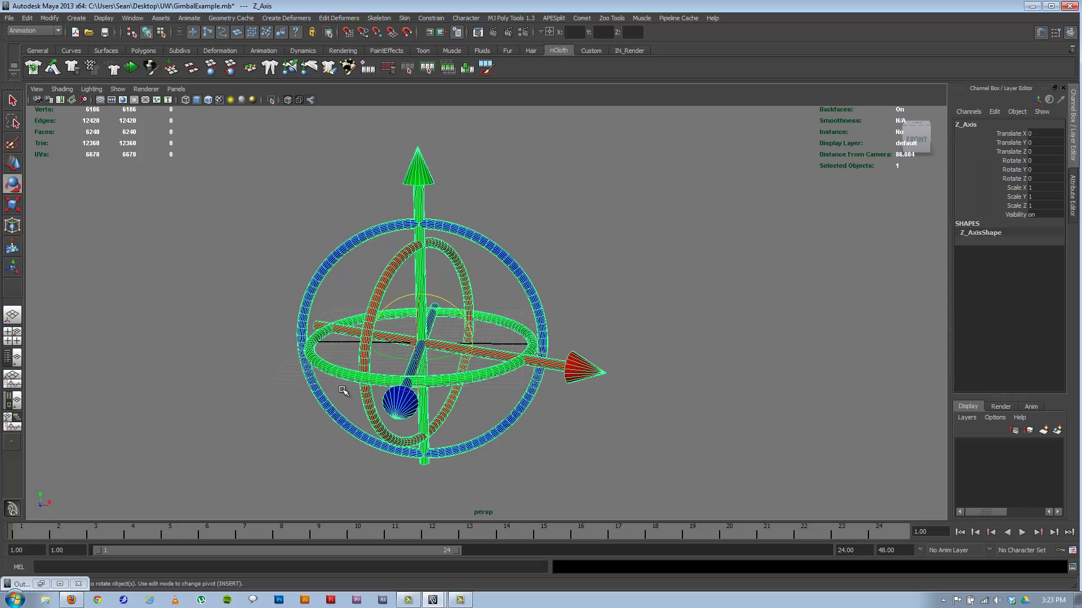
left_click(638, 305)
left_click(485, 381)
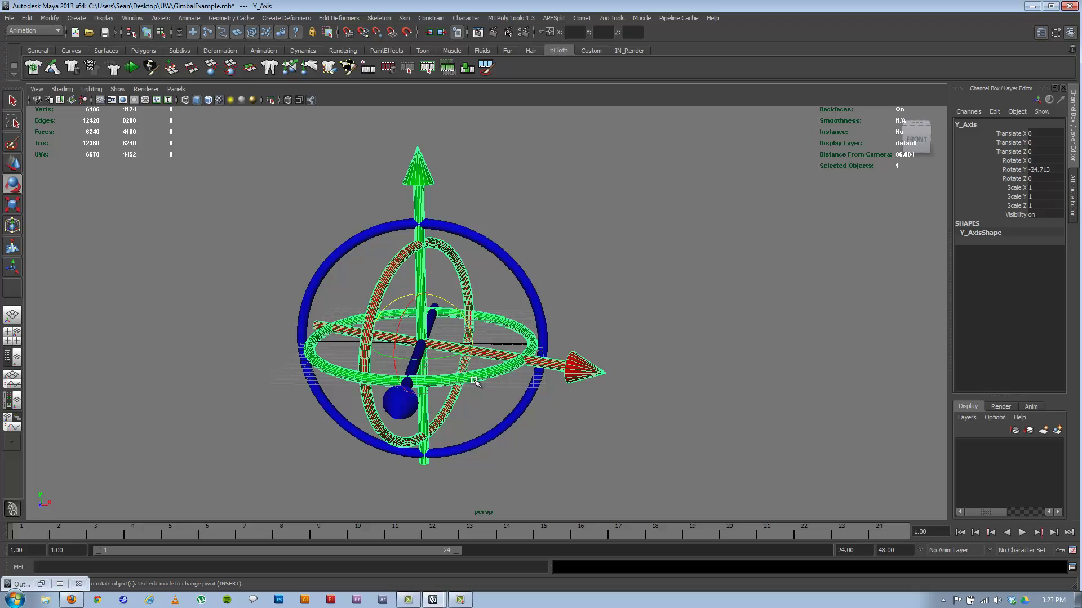
left_click(684, 327)
left_click(468, 276)
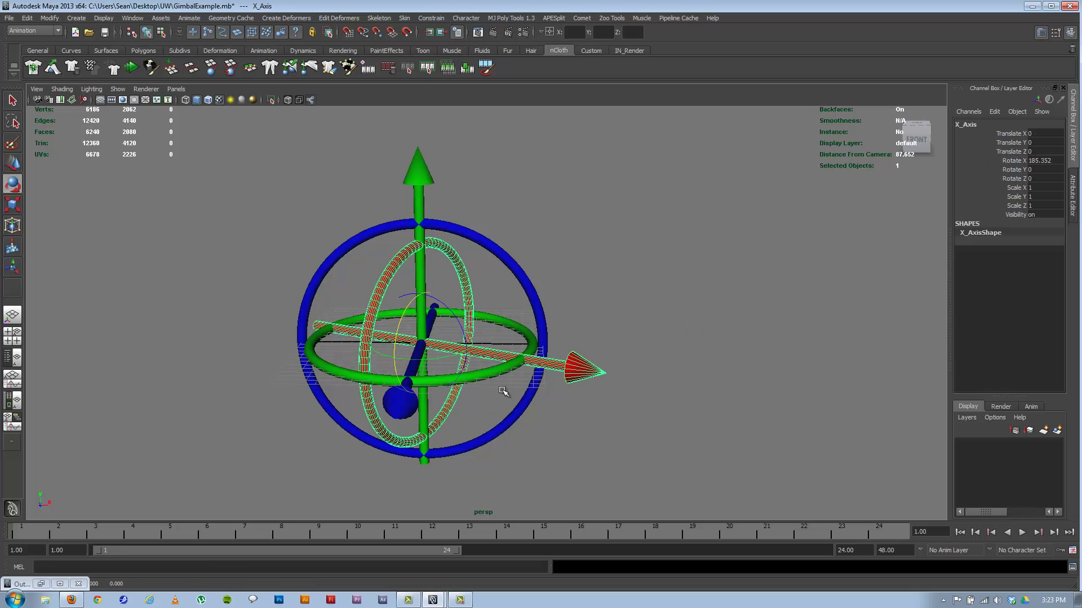
key("ctrl+z")
left_click(433, 600)
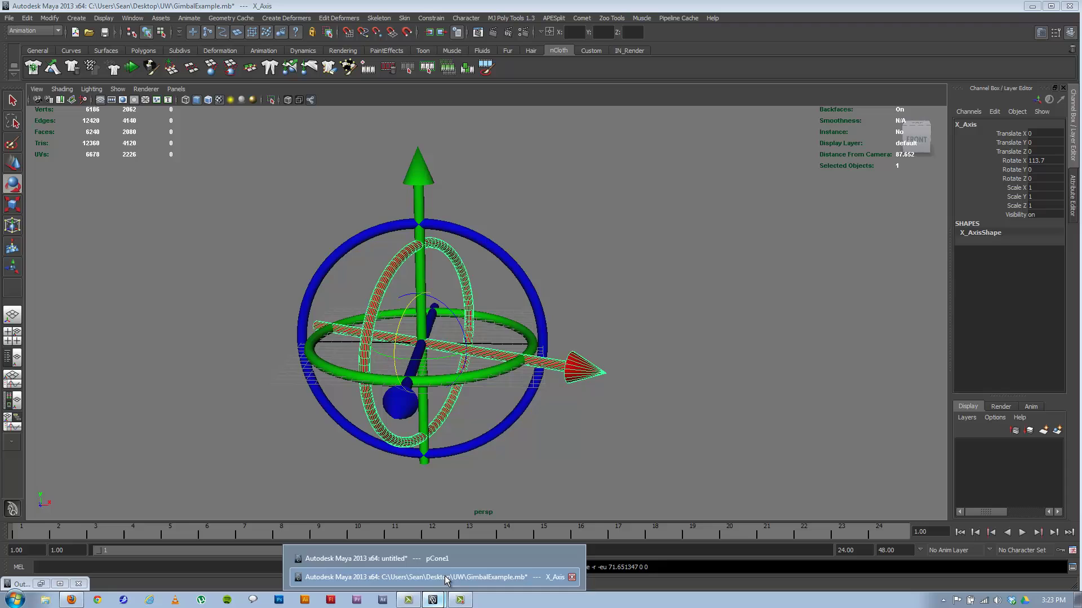
- Back in the cone scene, delete the cone's key at frame 8 and return to frame 1
left_click(445, 563)
left_click(676, 282)
left_click(657, 298)
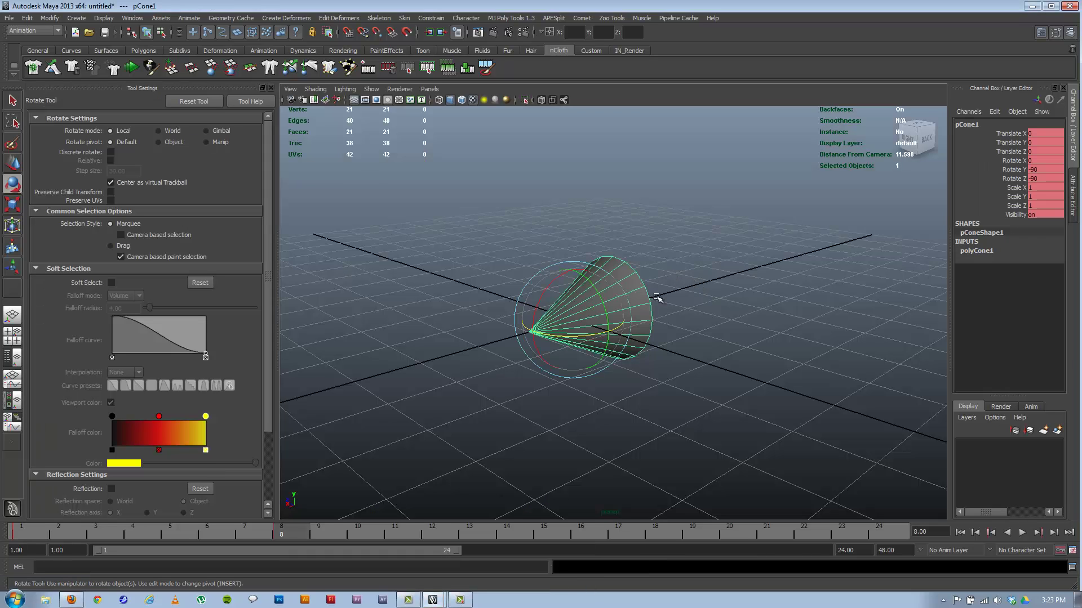
right_click(283, 529)
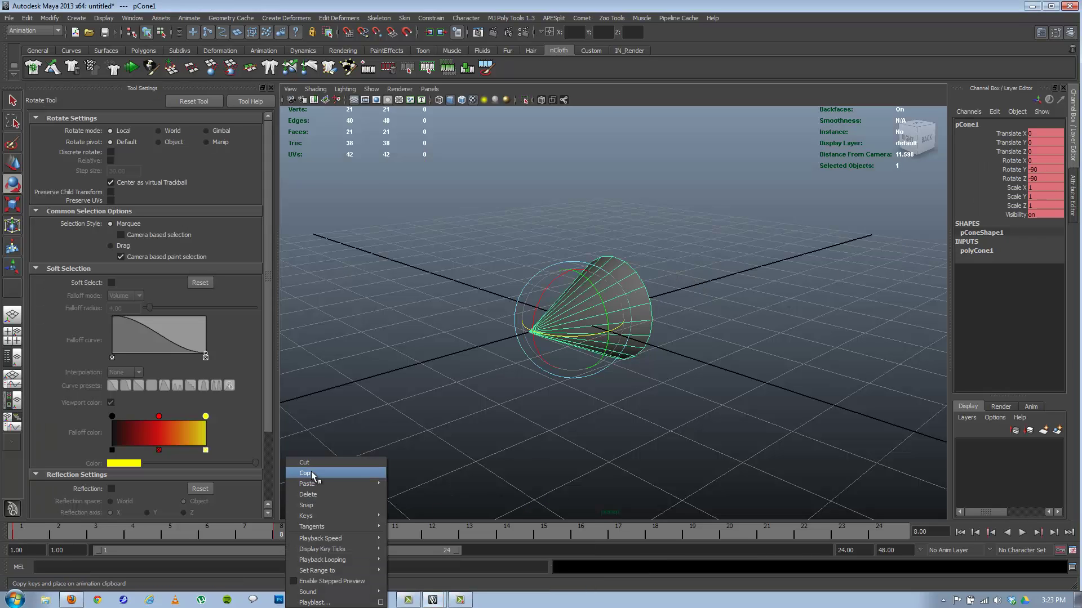
left_click(319, 497)
key("alt+shift+v")
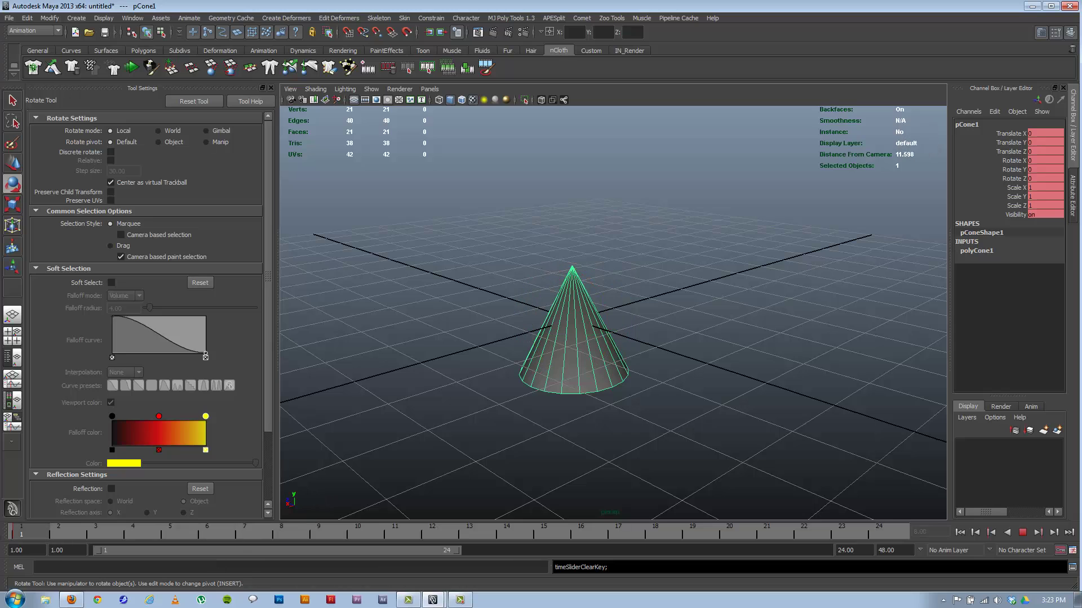
- Reselect the upright cone and open its Attribute Editor with Ctrl+A
left_click(658, 319)
left_click(545, 340)
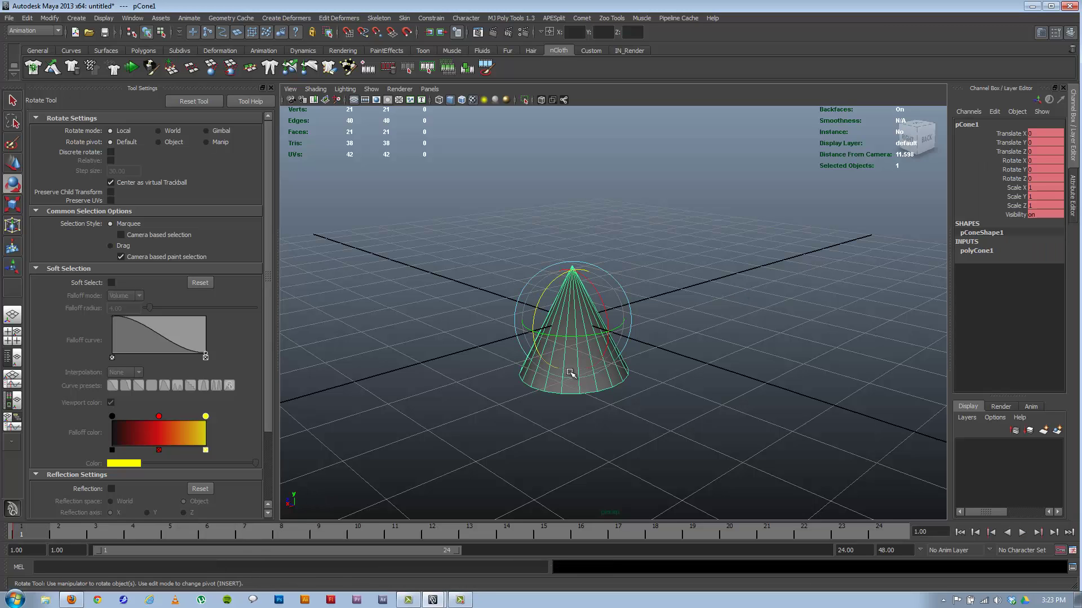
key("ctrl+a")
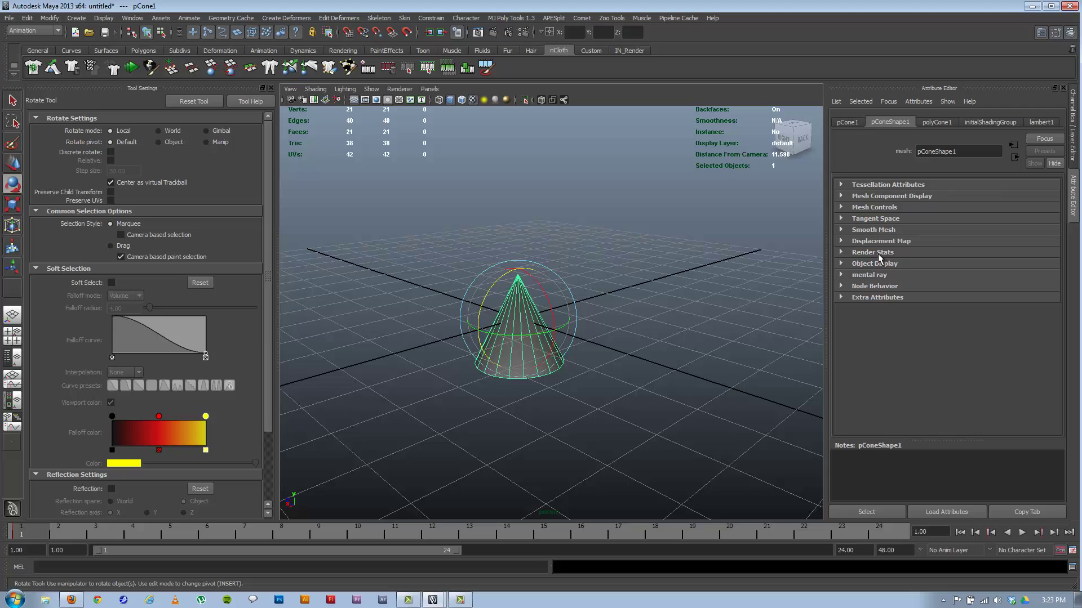
- On the pCone1 transform tab, check the Rotate Order list and keep it at xyz
left_click(855, 124)
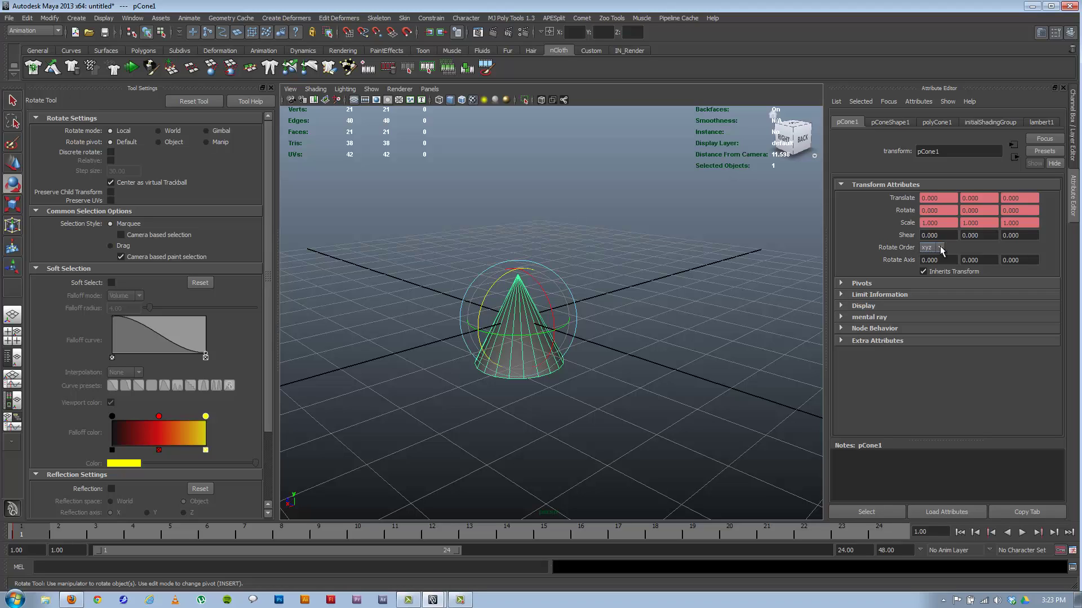
left_click(940, 248)
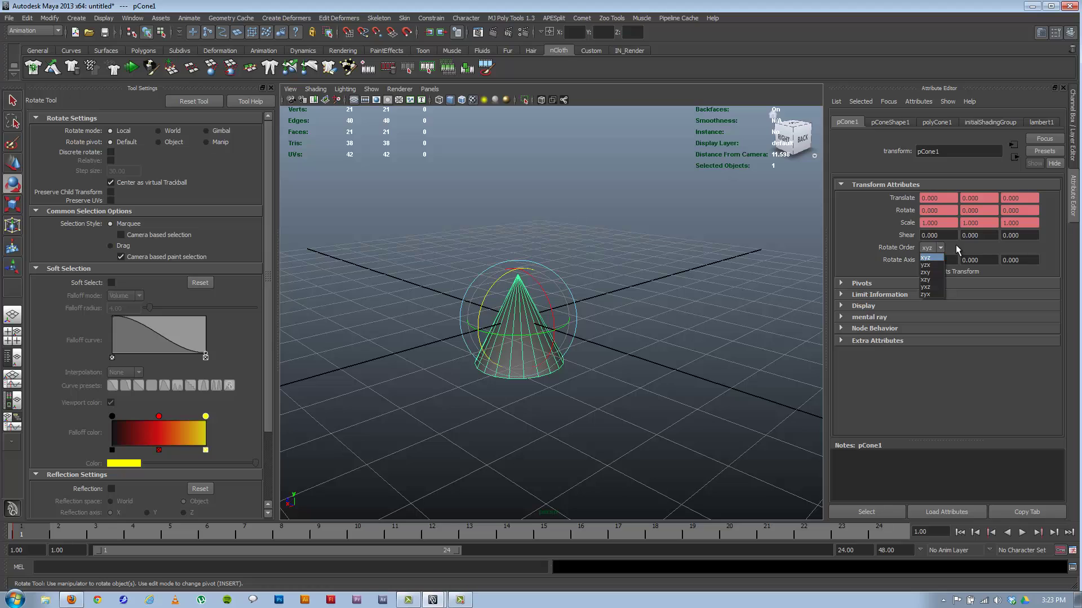
left_click(956, 250)
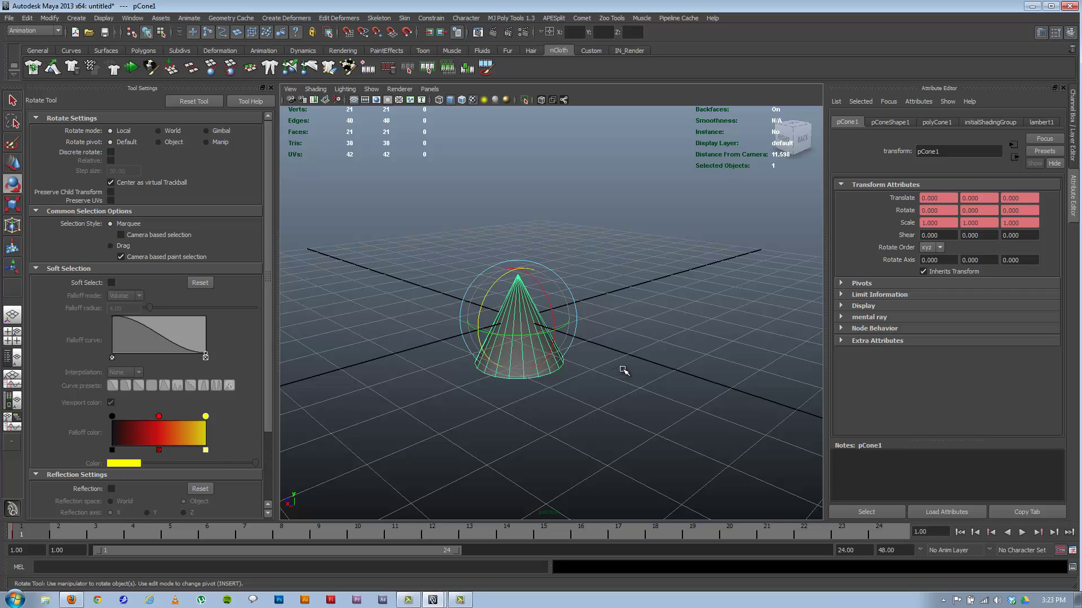
- Show the cone smooth shaded, select it, and delete it
left_click_drag(632, 354, 659, 391, "alt")
key("5")
left_click(636, 346)
left_click(566, 374)
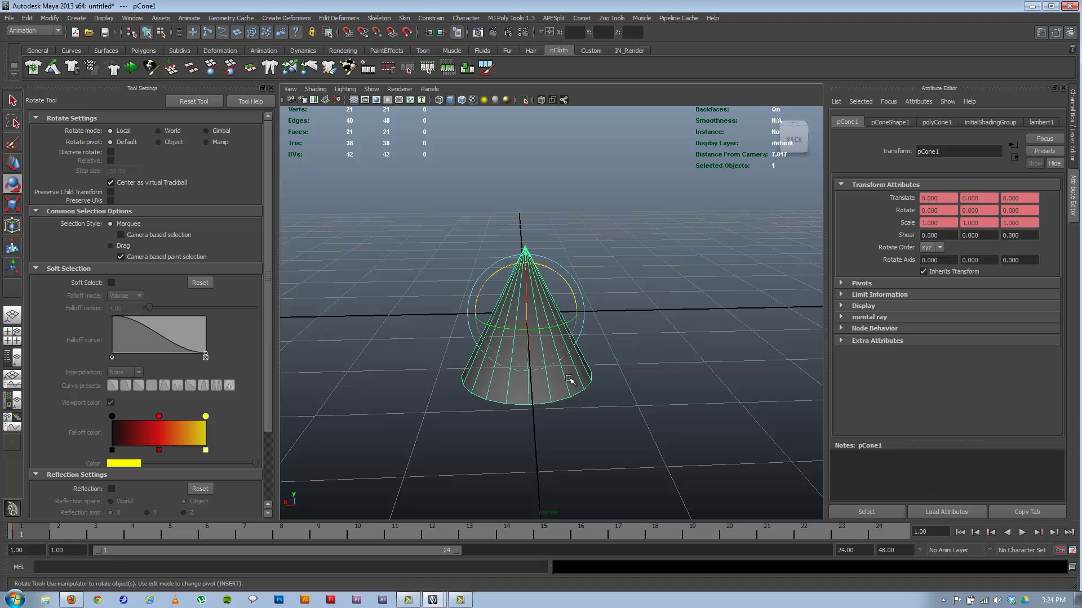
key("Delete")
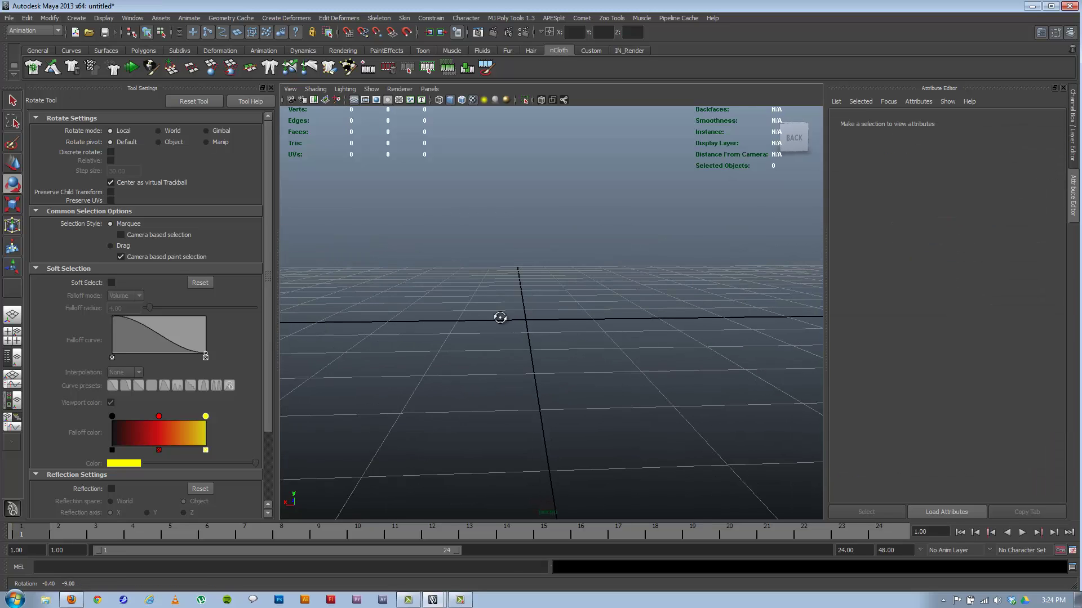
- In the skeleton scene's side view, select joint8 and swing it to Rotate Z -38.149
key("space")
key("space")
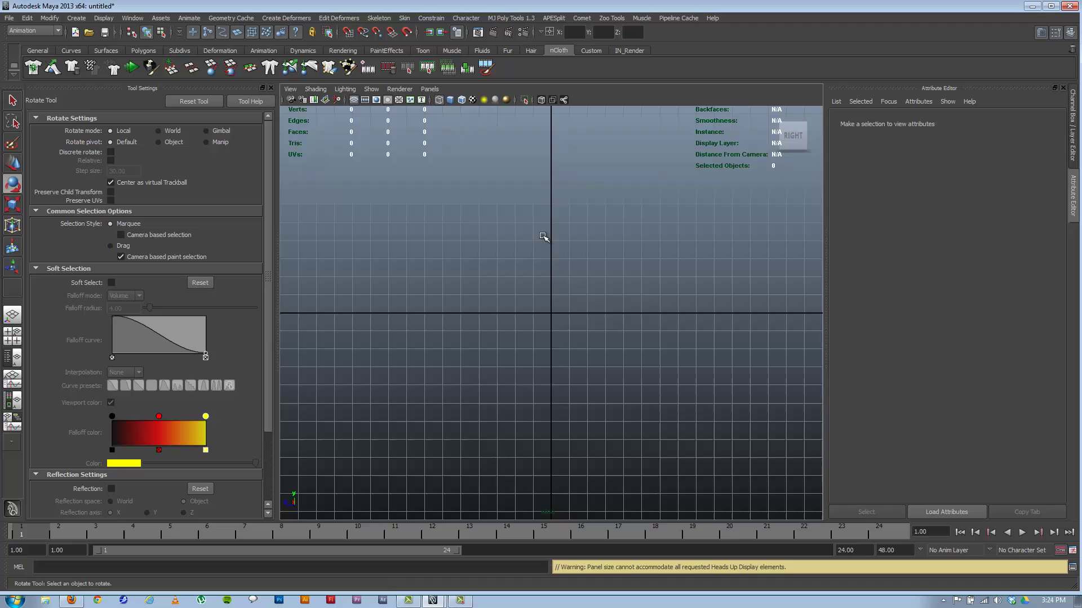
scroll(547, 248, "up", 3)
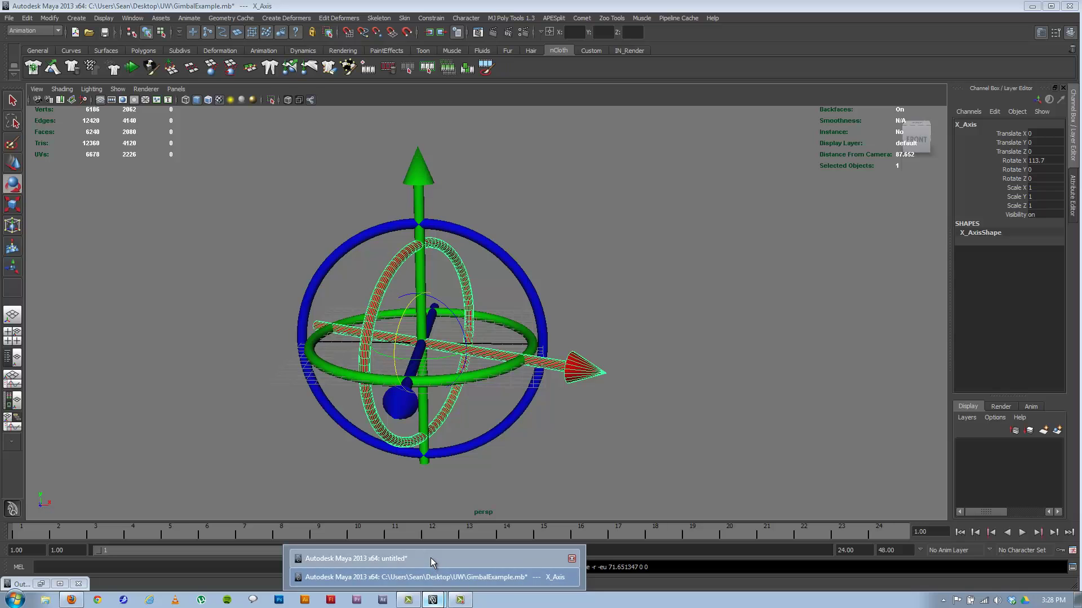
left_click(431, 558)
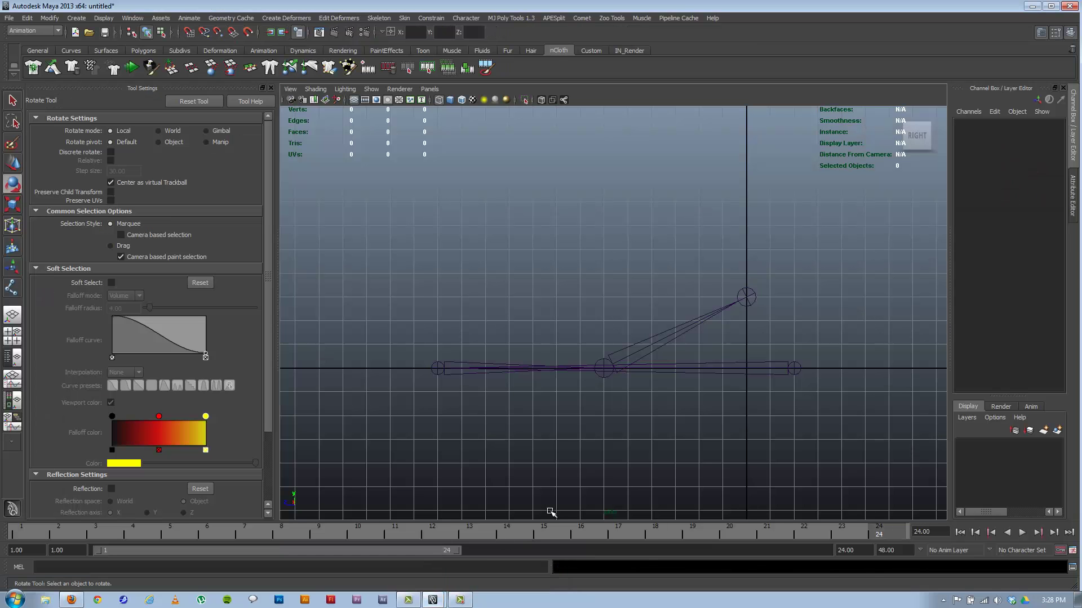
left_click(652, 344)
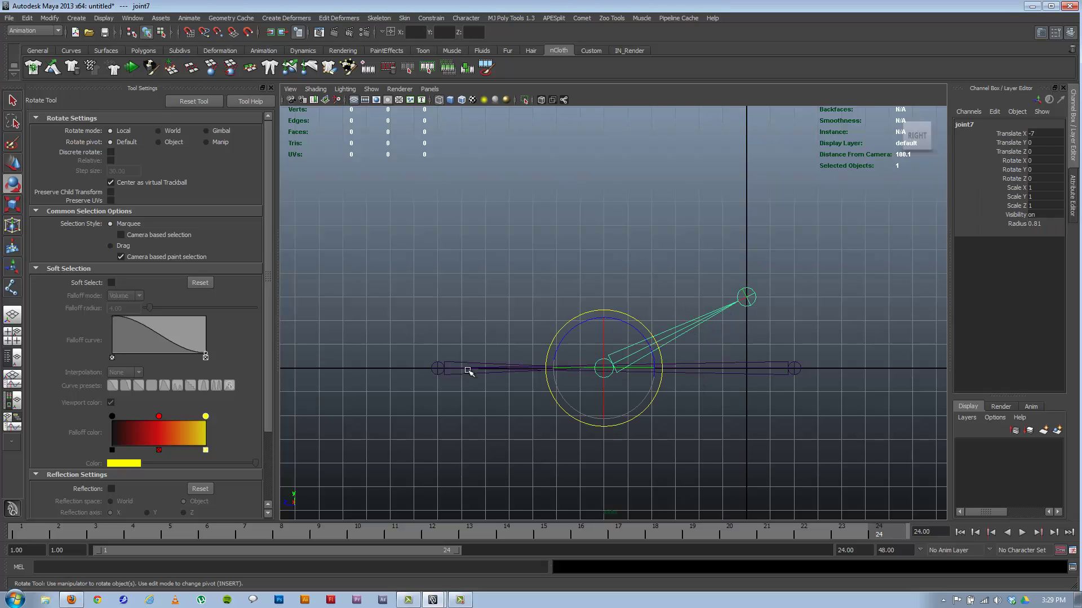
left_click(450, 363)
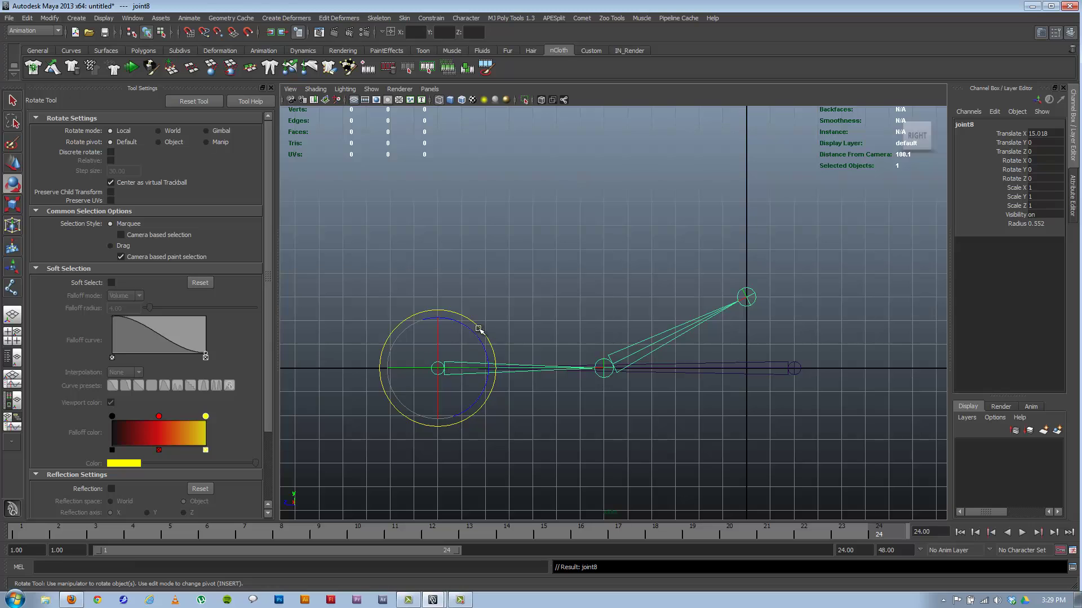
left_click_drag(472, 332, 444, 309)
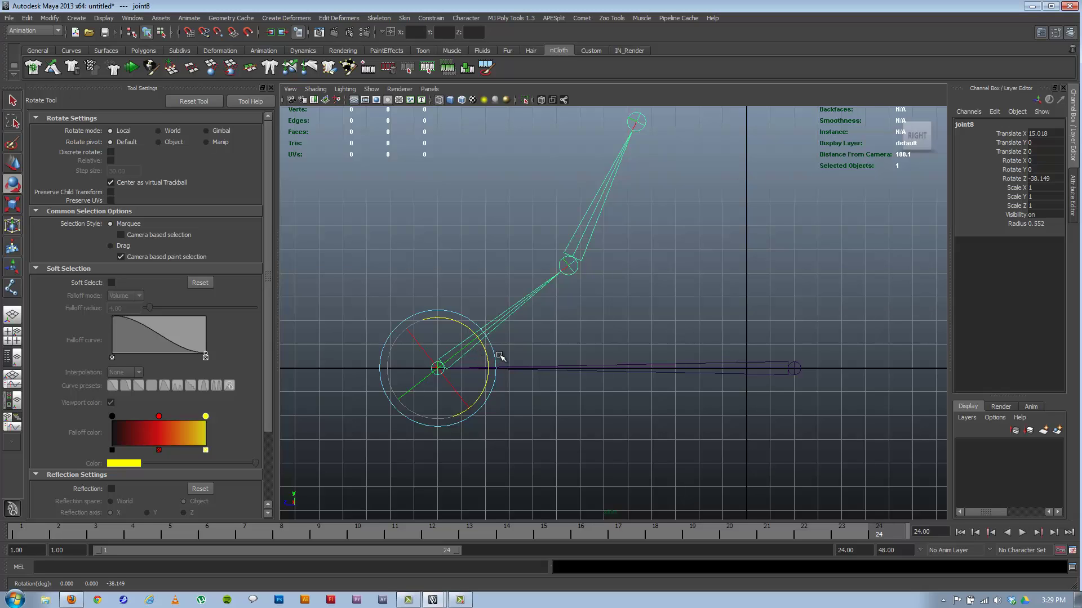
- Drag joint8's Rotate Z to -12.679 in the Channel Box, test a Y swing, and undo both
left_click(1015, 178)
middle_click_drag(743, 316, 552, 348)
left_click(1018, 170)
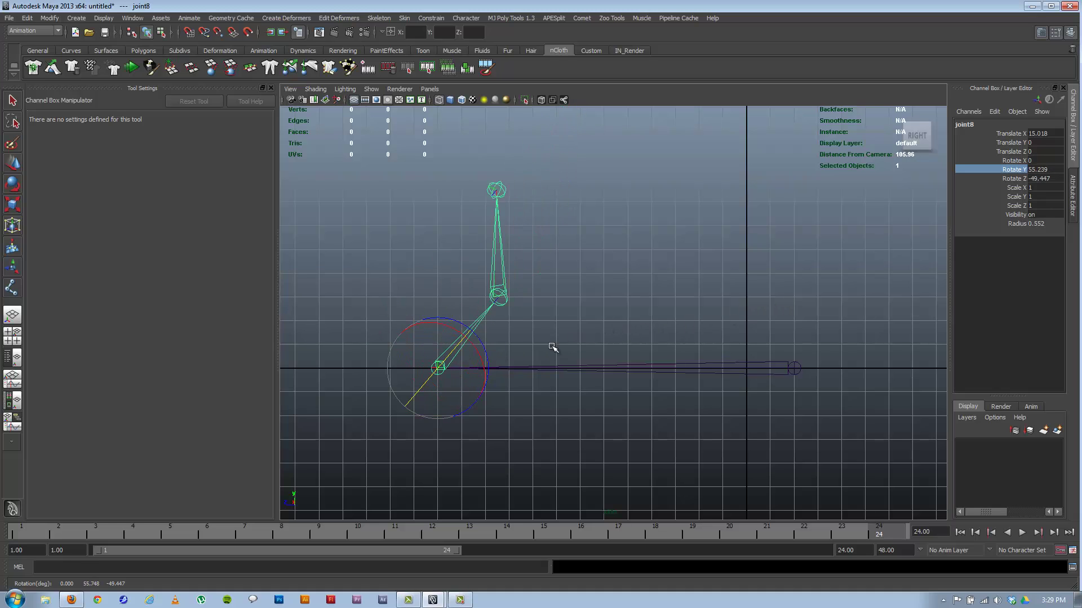
key("ctrl+z")
key("ctrl+z")
key("ctrl+z")
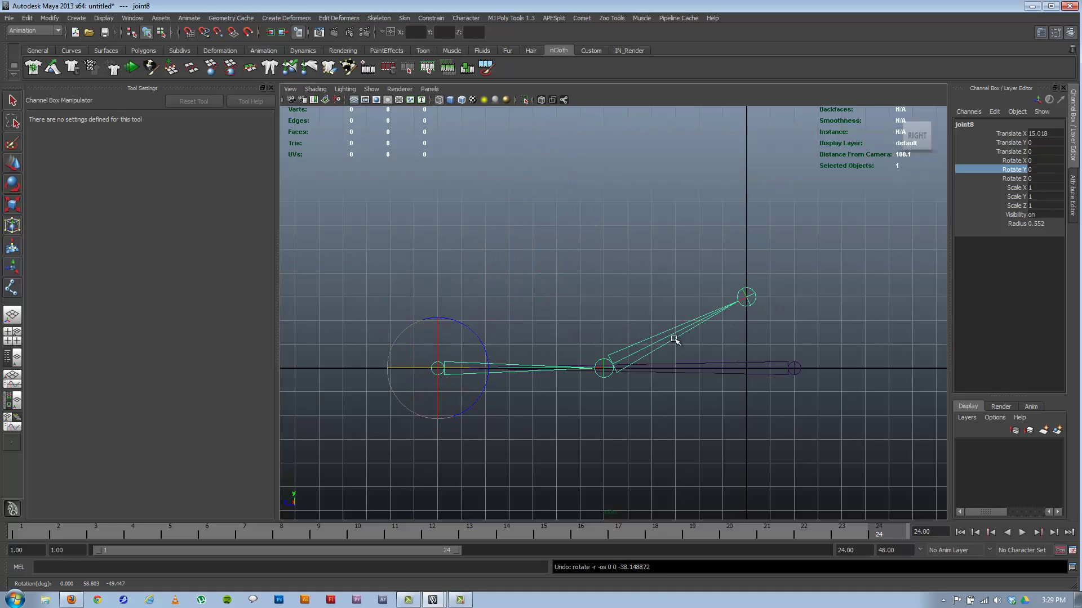
middle_click_drag(675, 340, 792, 350)
key("ctrl+z")
- Set joint8's Rotate Order to yxz in the Attribute Editor, then return to the Channel Box
key("ctrl+a")
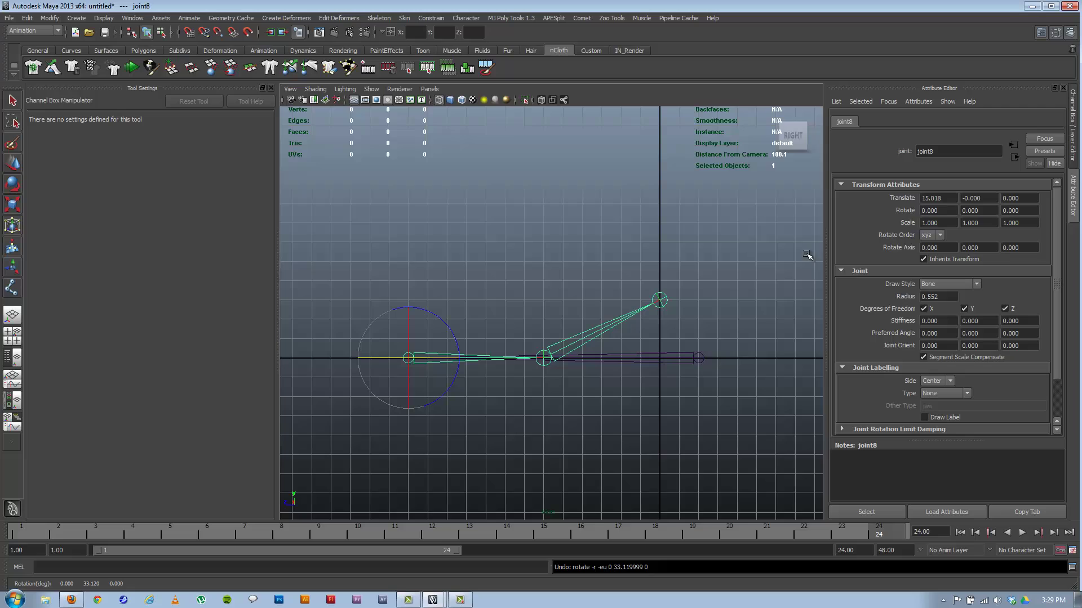
left_click(940, 234)
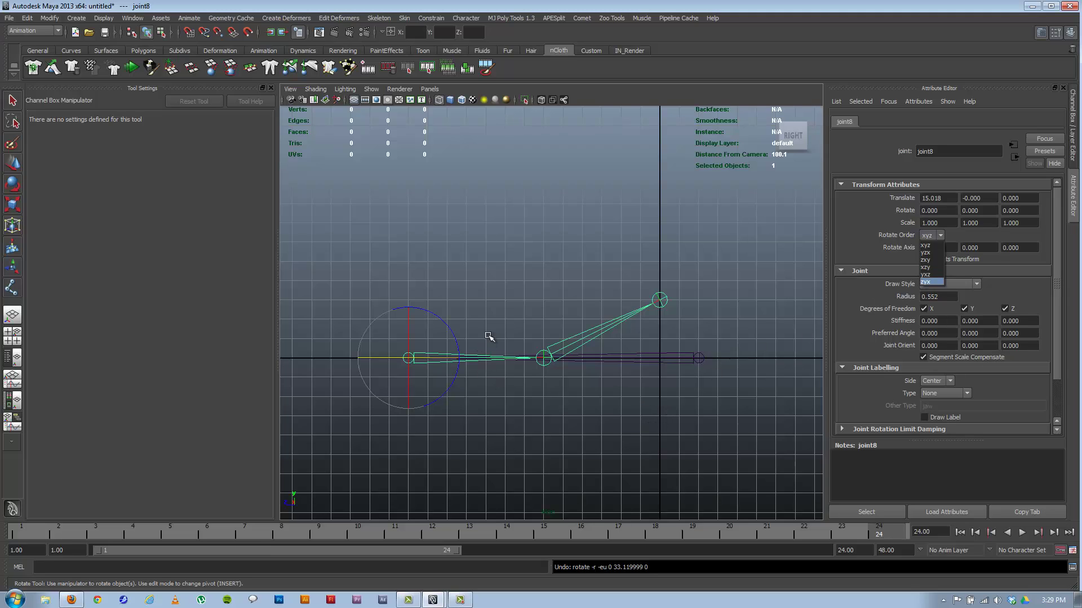
left_click(921, 275)
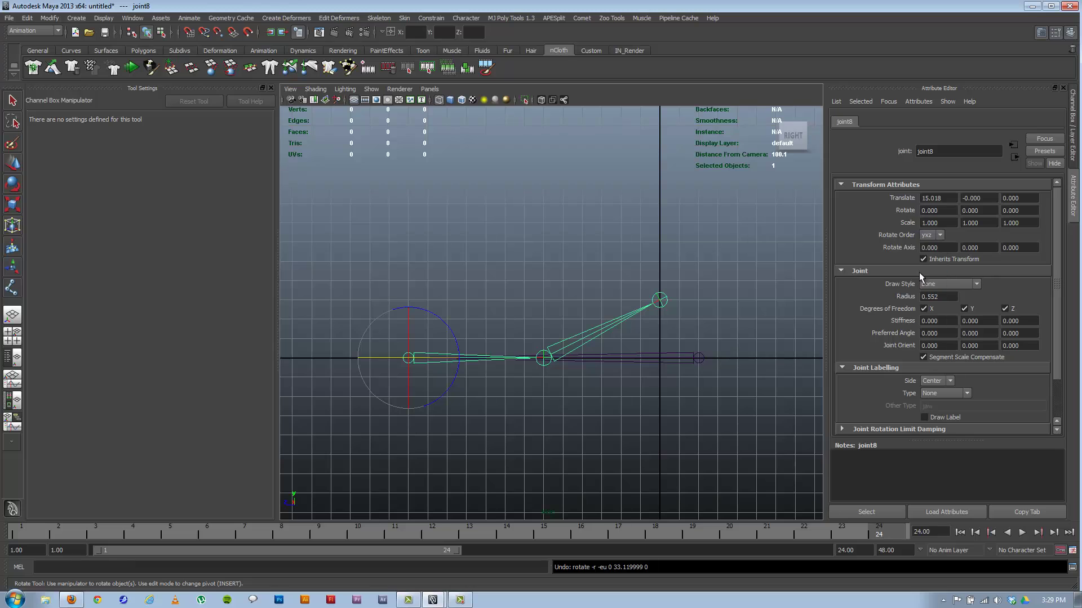
left_click(1076, 145)
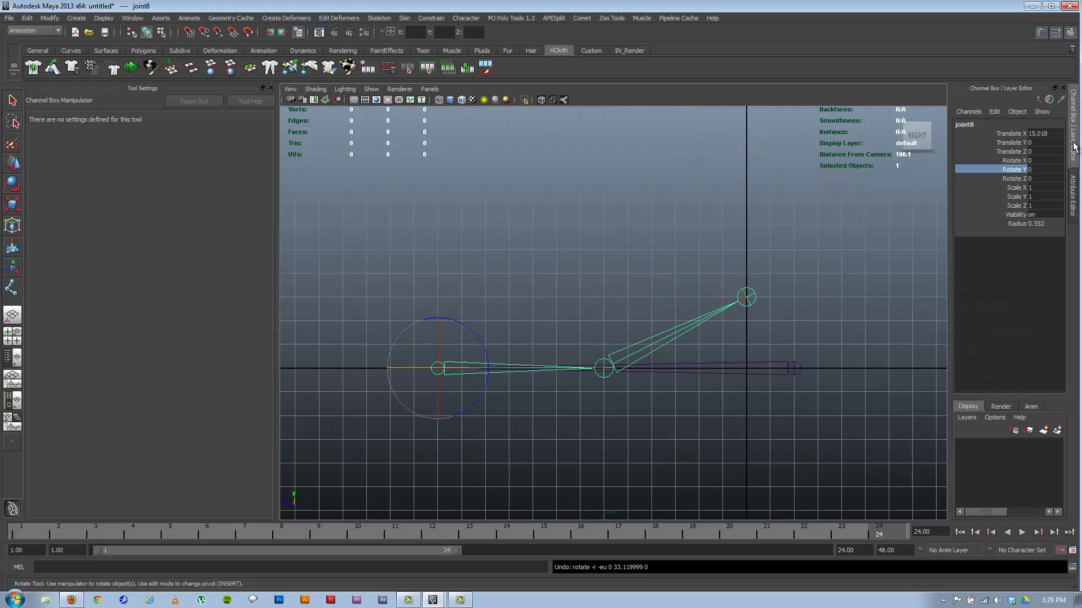
- Drag joint8 to Rotate Z -74.88 and swing its Y in the Channel Box, then undo both
left_click(1014, 179)
middle_click_drag(701, 261, 590, 261)
left_click(1012, 169)
middle_click_drag(672, 292, 585, 287)
key("ctrl+z")
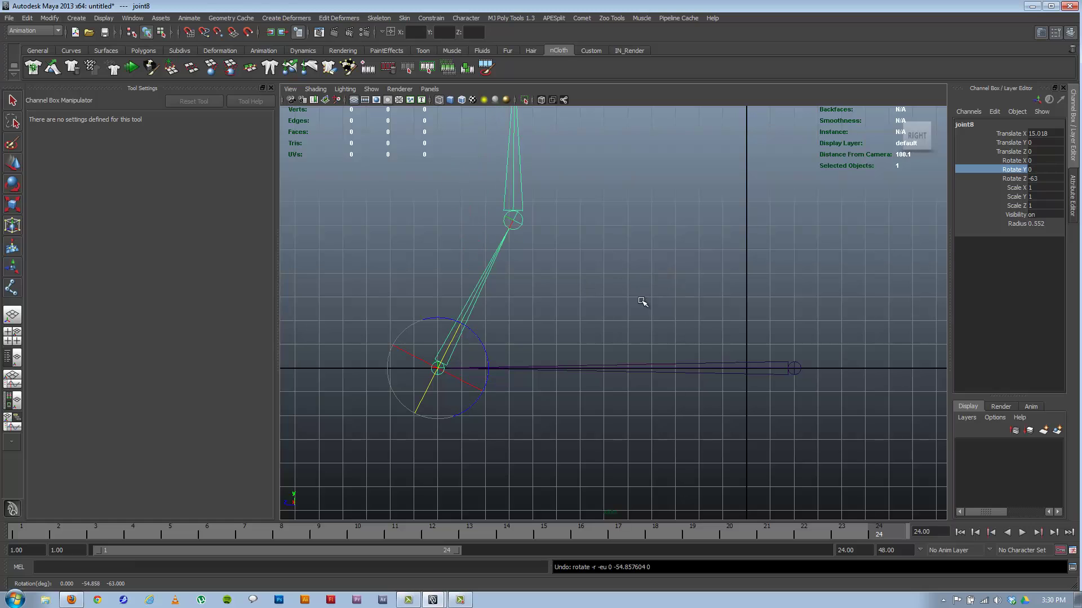
key("ctrl+z")
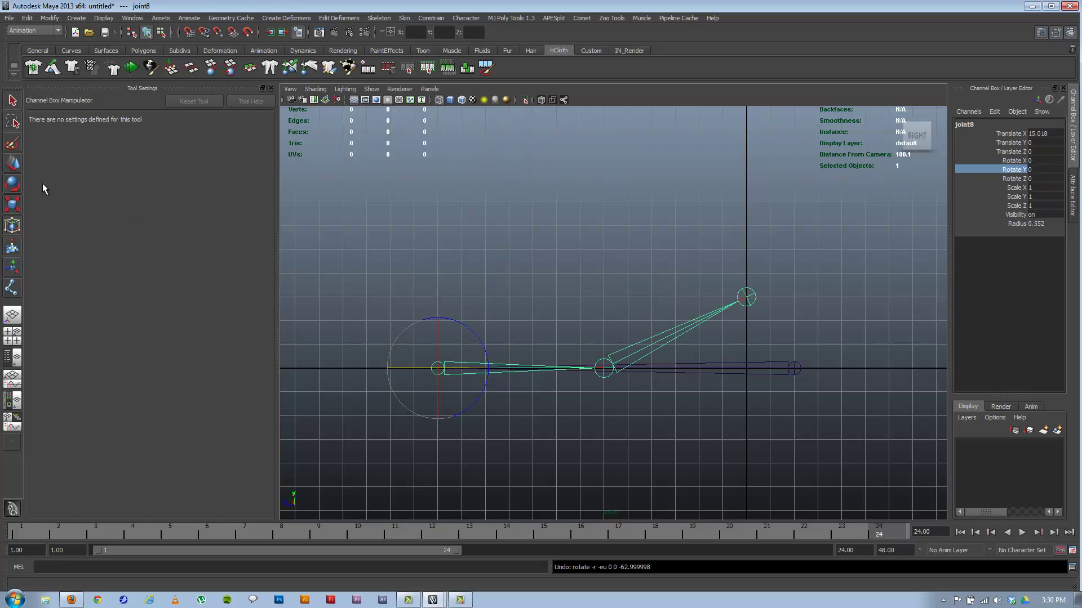
- With the Rotate tool in Gimbal mode, swing joint8 to Rotate Z -46.133, then undo
left_click(12, 184)
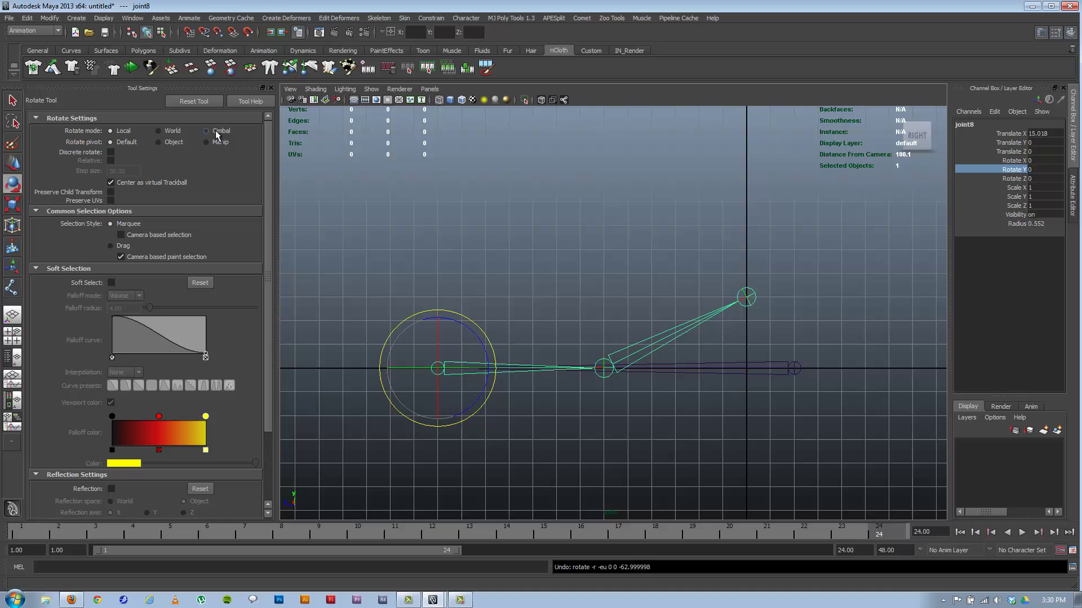
left_click_drag(473, 333, 437, 308)
key("ctrl+z")
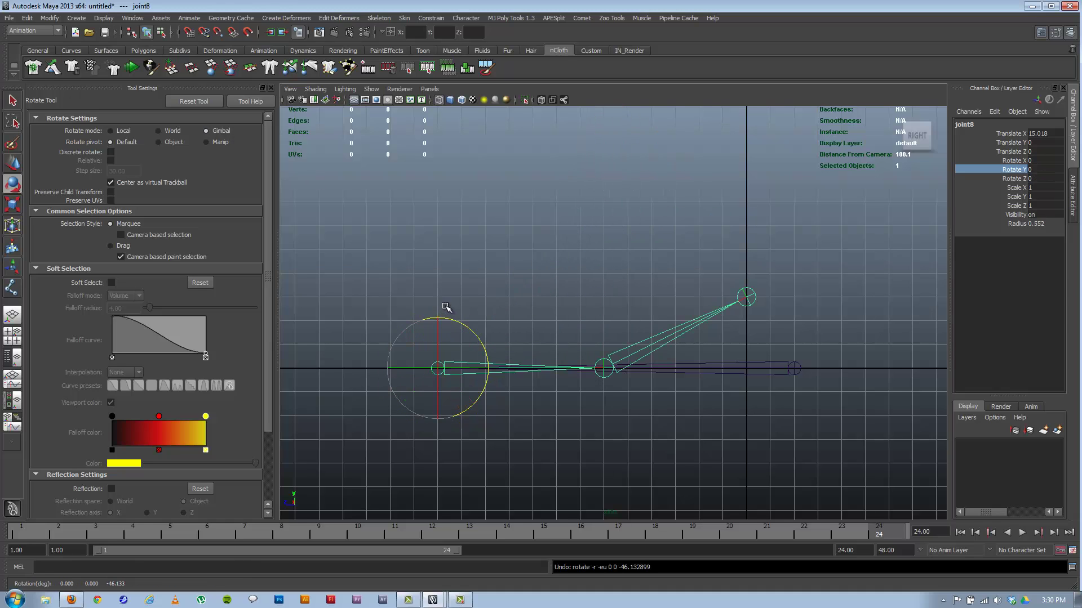
key("ctrl+a")
- Set joint8's Rotate Order to zyx, swing it to Rotate Z -48.650, and undo a Y test
left_click(937, 236)
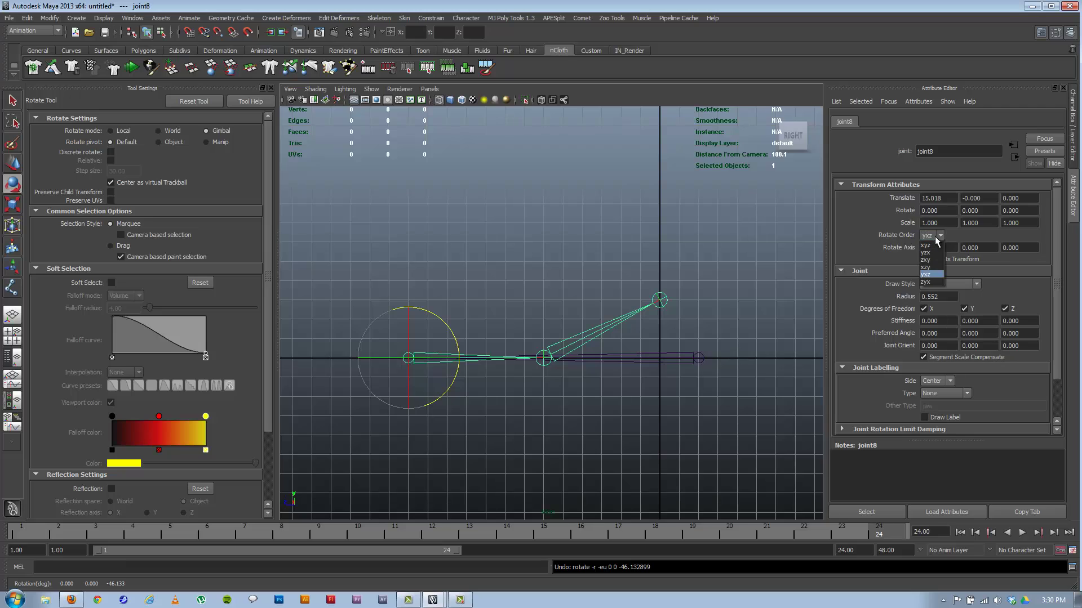
left_click(936, 281)
left_click_drag(458, 332, 415, 296)
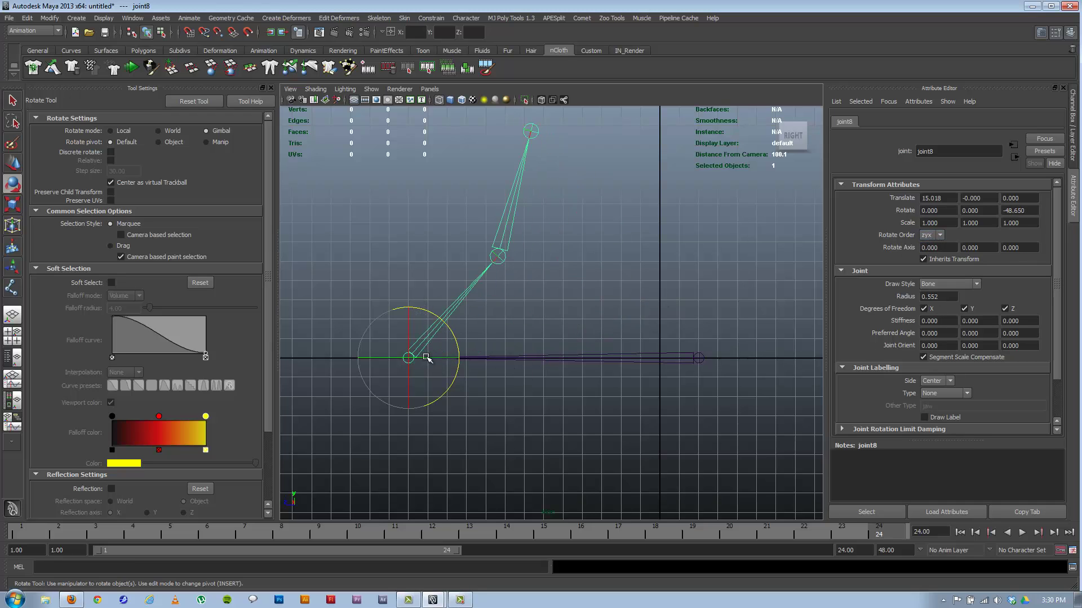
mouse_move(427, 358)
left_mouse_down()
mouse_move(442, 357)
mouse_move(416, 357)
mouse_move(446, 355)
left_mouse_up()
key("ctrl+z")
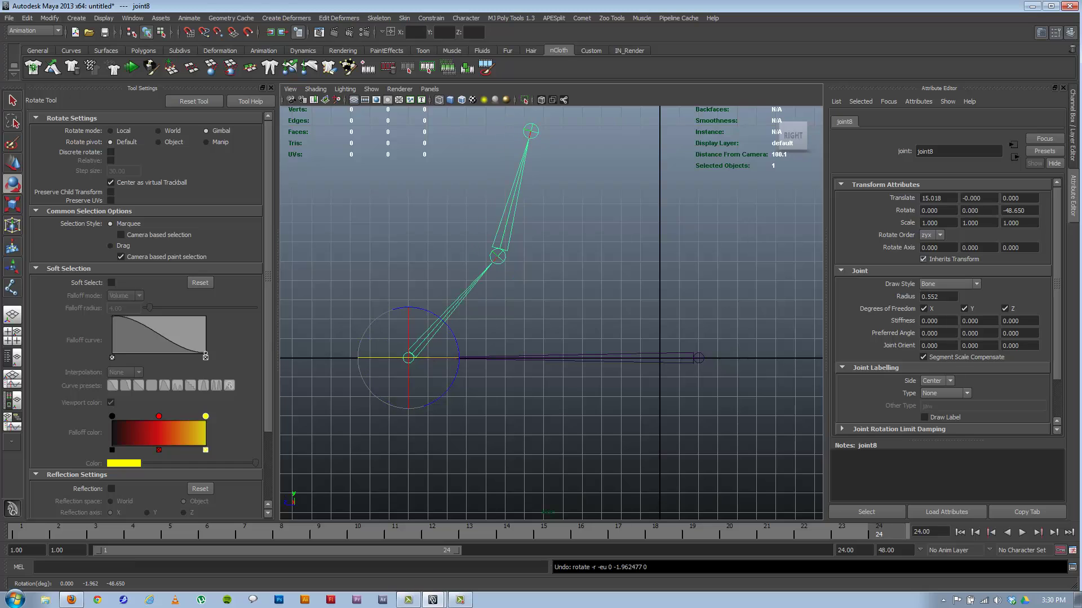
- In the Channel Box drag joint8 to Rotate Z -60.901, Rotate Y -16.905, Rotate Z -68.419, then undo
left_click(1073, 149)
left_click(1045, 188)
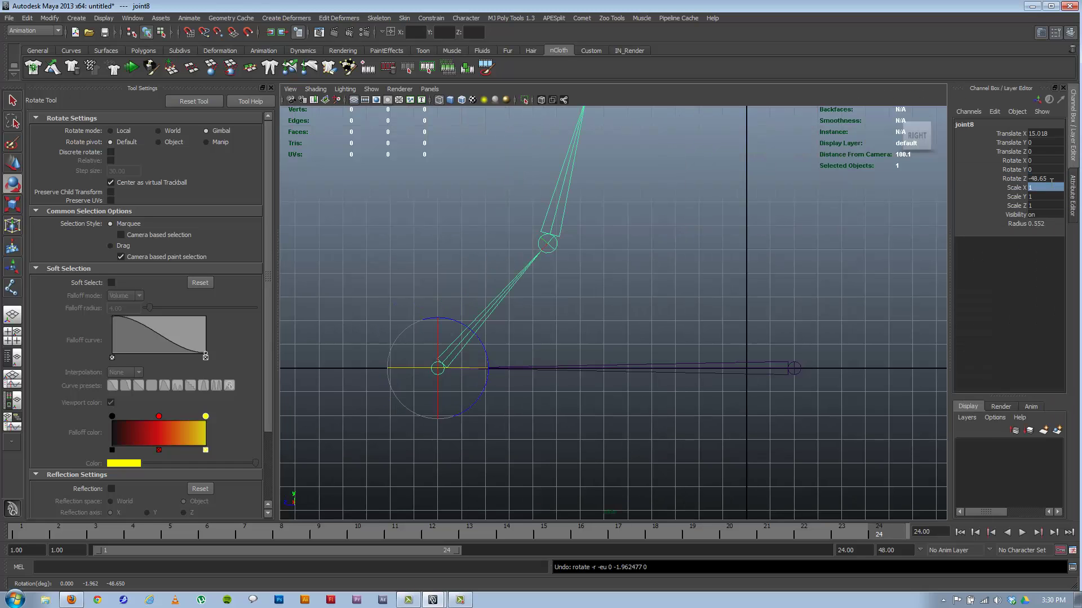
left_click(1014, 178)
middle_click_drag(704, 284, 884, 271)
left_click(1019, 169)
mouse_move(656, 290)
middle_mouse_down()
mouse_move(738, 292)
mouse_move(659, 297)
mouse_move(672, 291)
middle_mouse_up()
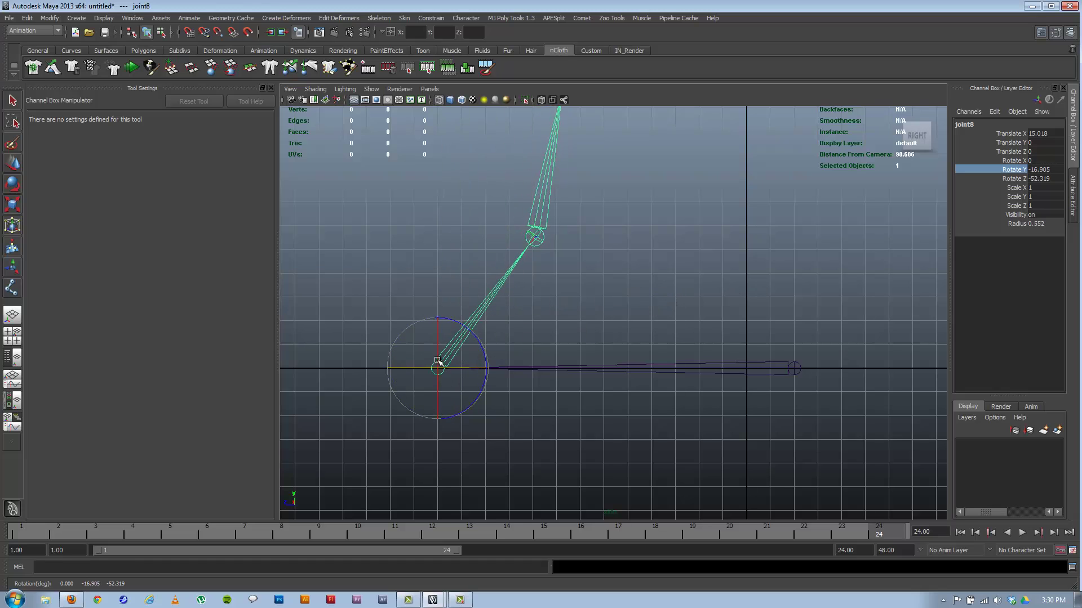
left_click(1018, 179)
middle_click_drag(787, 270, 736, 285)
left_click(1016, 169)
key("ctrl+z")
key("ctrl+z")
key("ctrl+z")
key("ctrl+z")
key("ctrl+z")
key("ctrl+z")
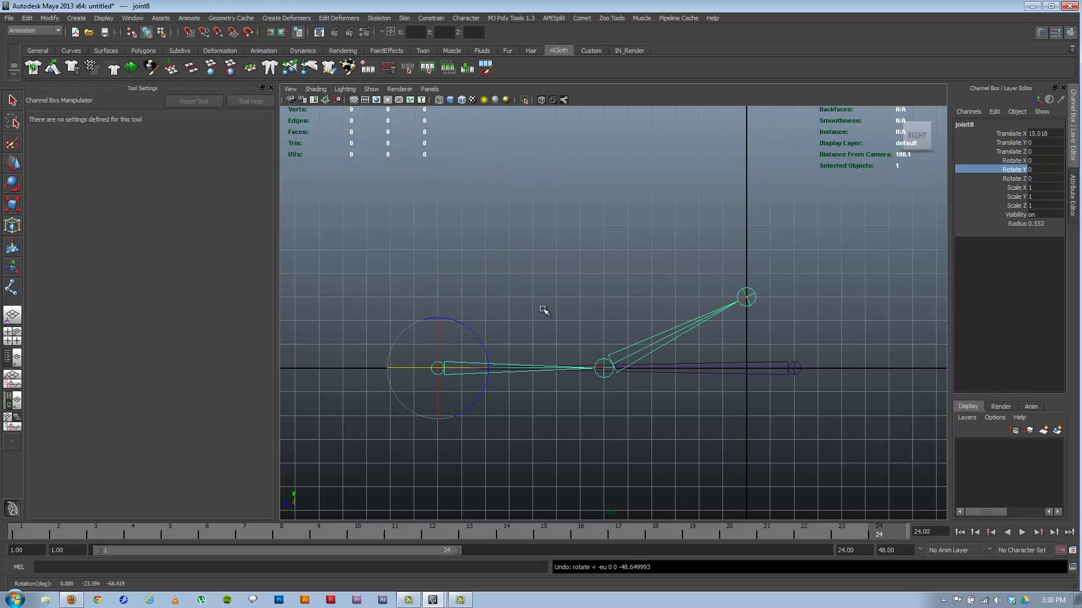
- Set joint8's Rotate Order to zxy in the Attribute Editor
left_click(9, 189)
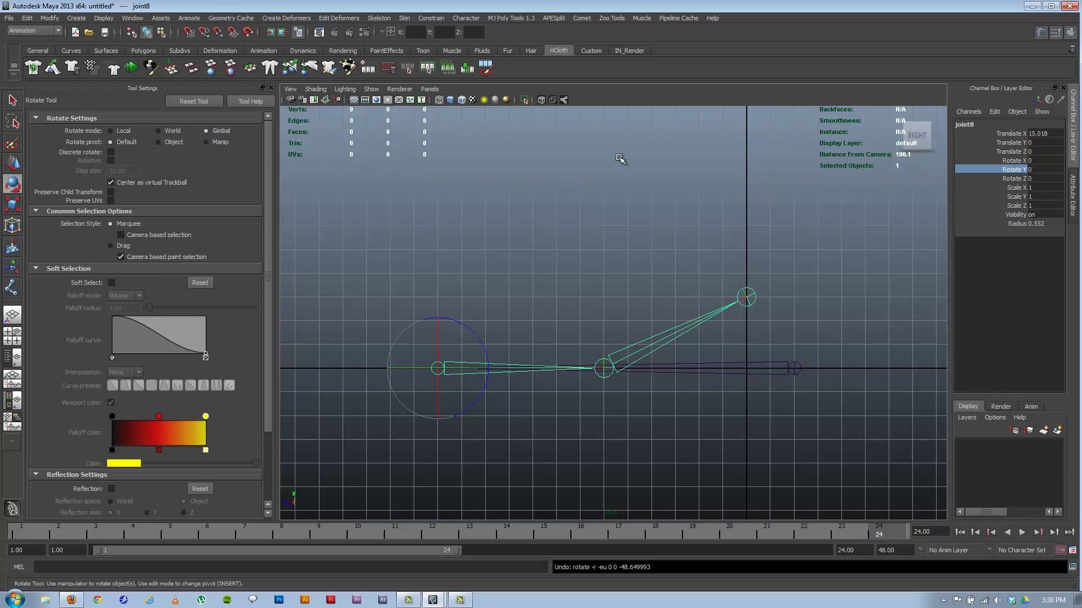
left_click(1077, 133)
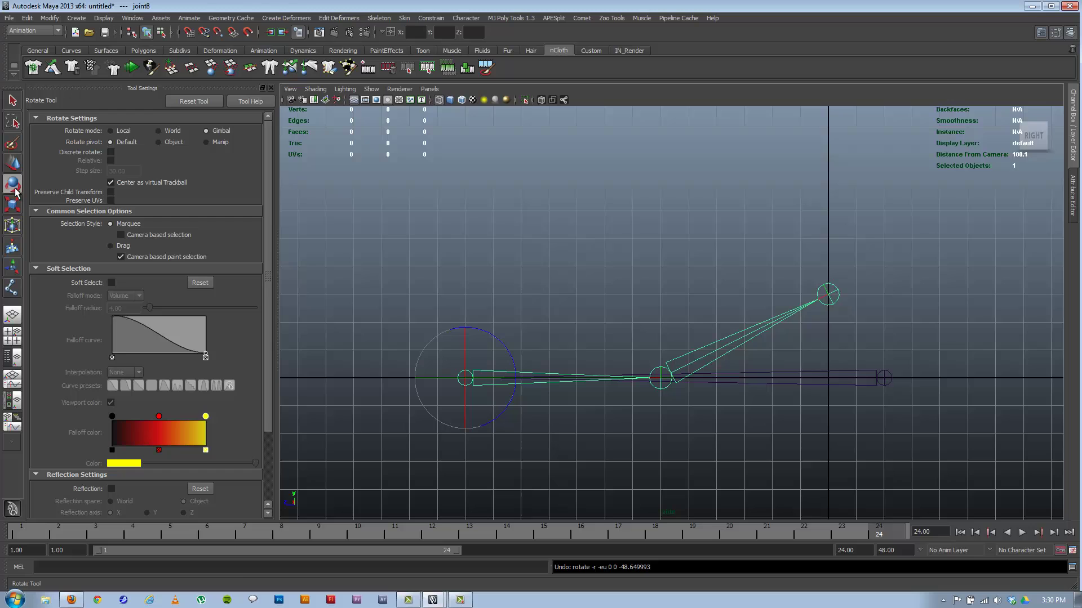
key("ctrl+a")
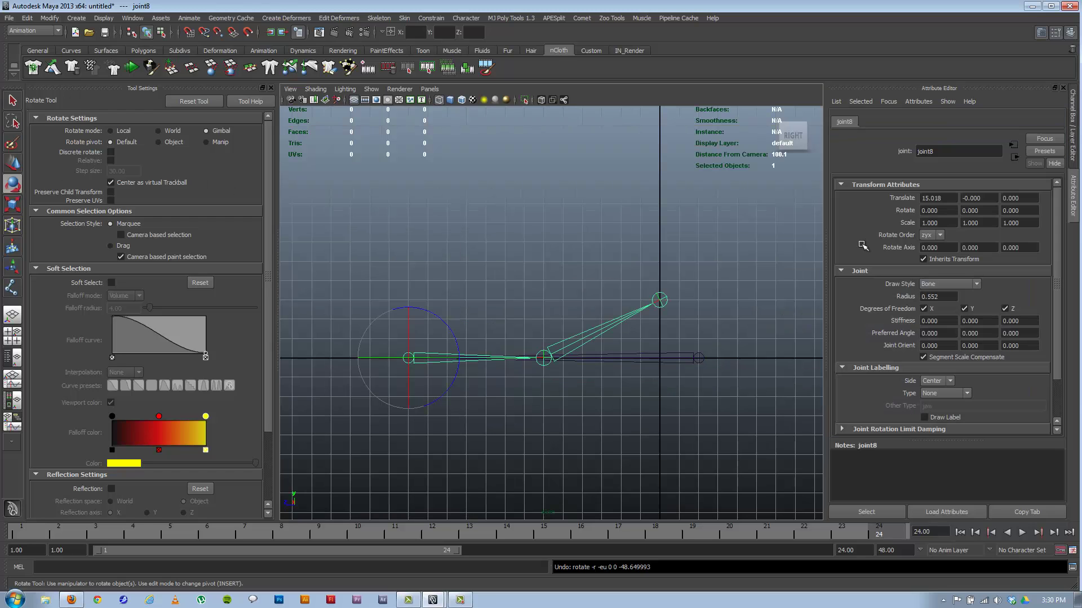
left_click(940, 236)
left_click(935, 260)
- Test-rotate the chain around Z, undo it, and return to the Channel Box values
left_click_drag(436, 330, 446, 361)
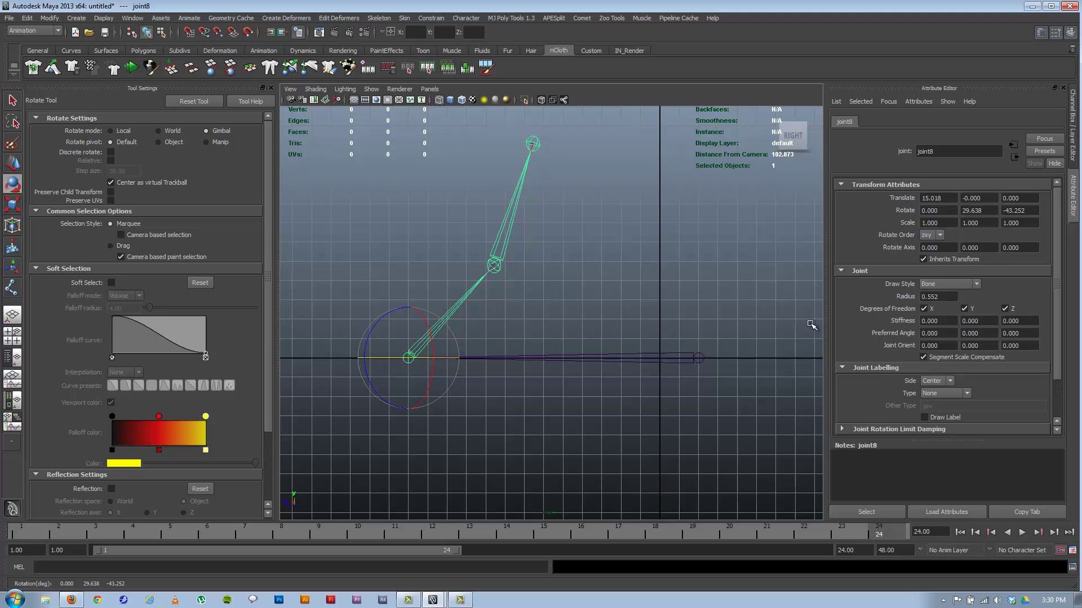
key("ctrl+z")
key("ctrl+z")
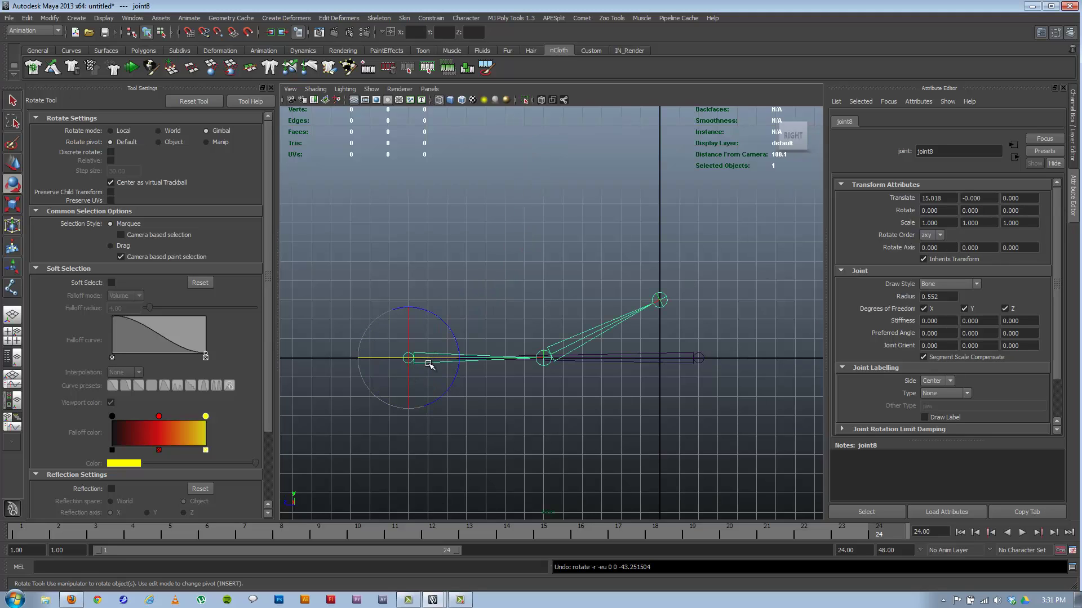
left_click(1075, 145)
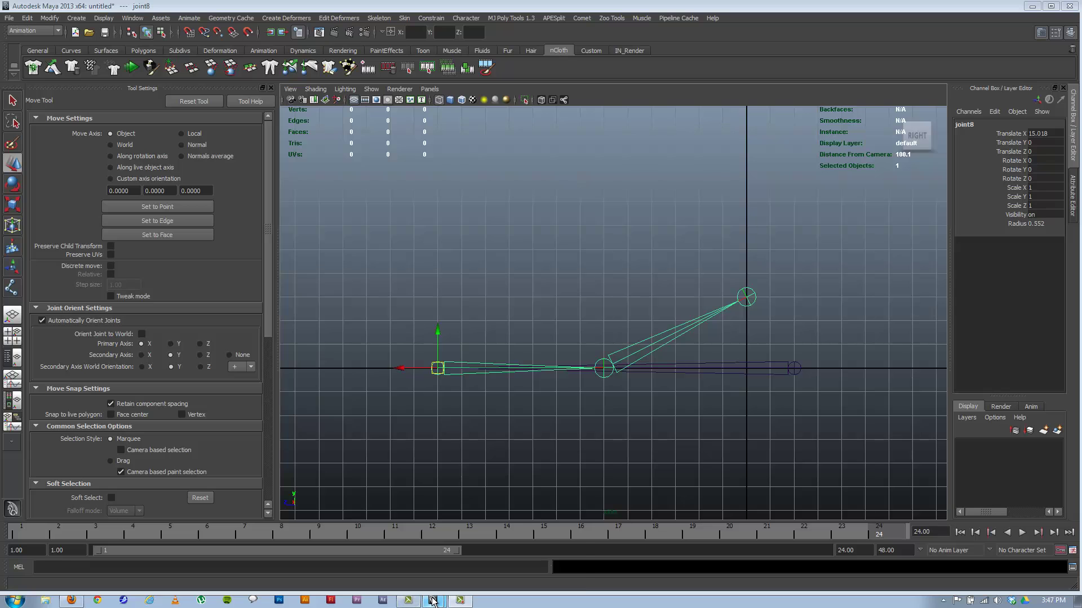
- In JohnDoeSkeleton2.mb, select lf_shoulder_JNT and rotate its arm down in Gimbal mode
mouse_move(432, 600)
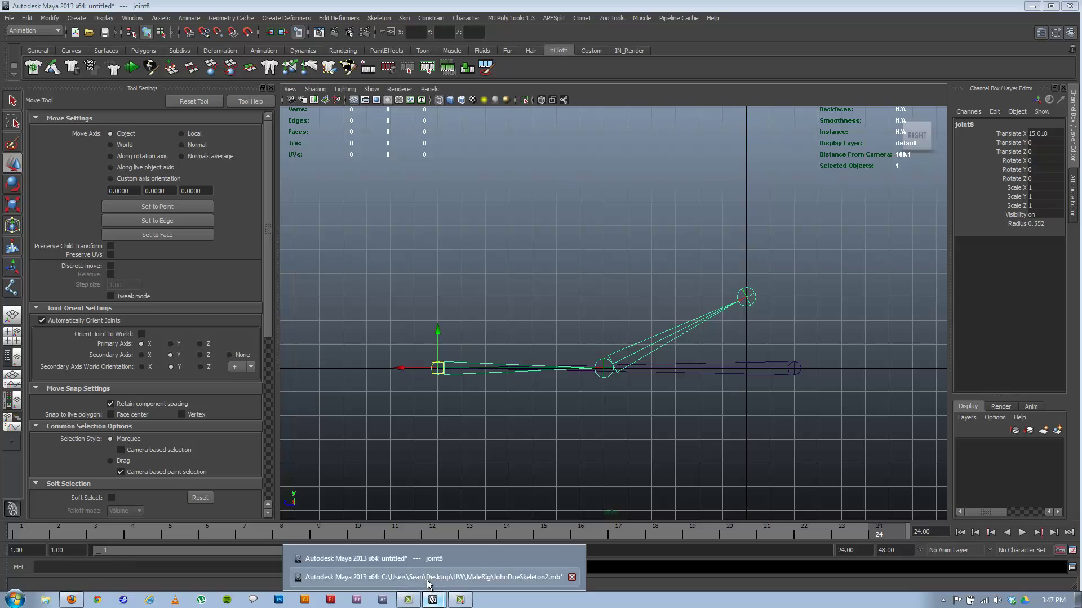
left_click(428, 578)
right_click_drag(512, 300, 732, 338, "alt")
left_click(534, 245)
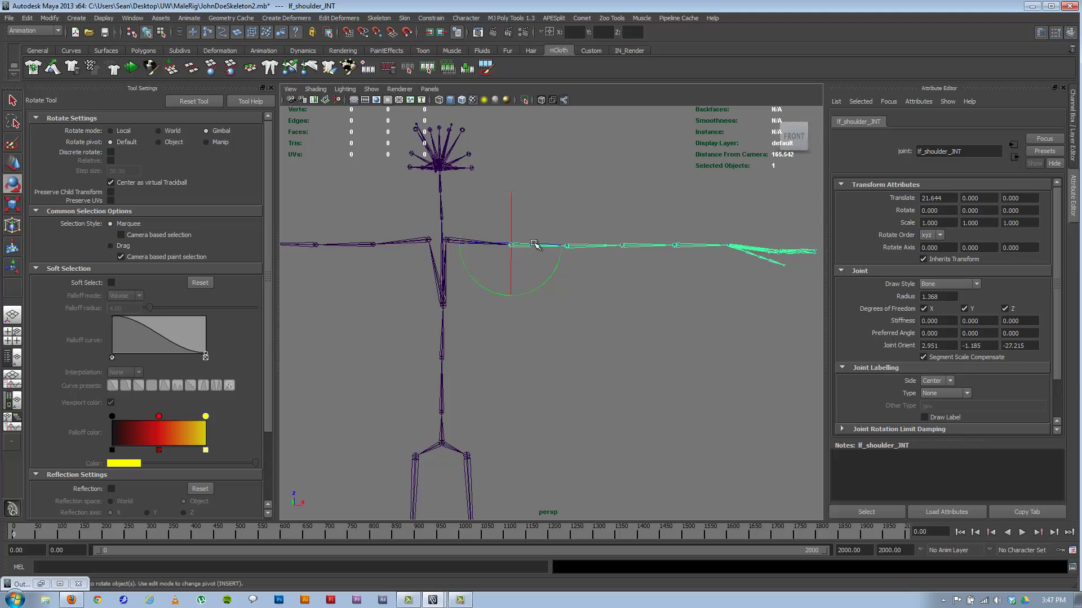
left_click(124, 130)
left_click(206, 131)
left_click_drag(492, 294, 465, 227)
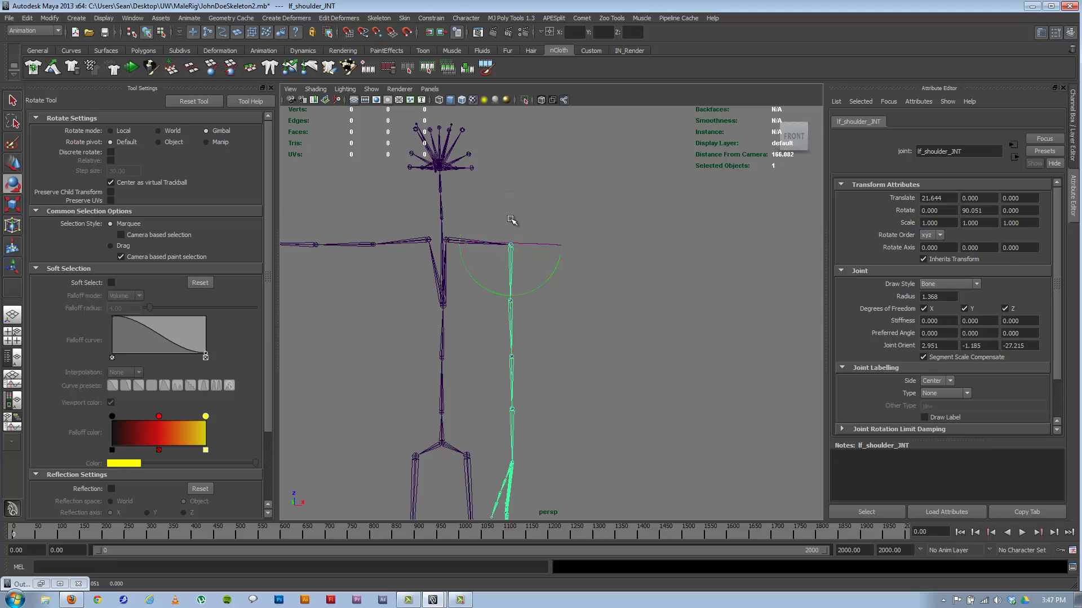
- Test the shoulder's Rotate Z, X and Y channels, undoing each until the arm is horizontal
left_click(1074, 113)
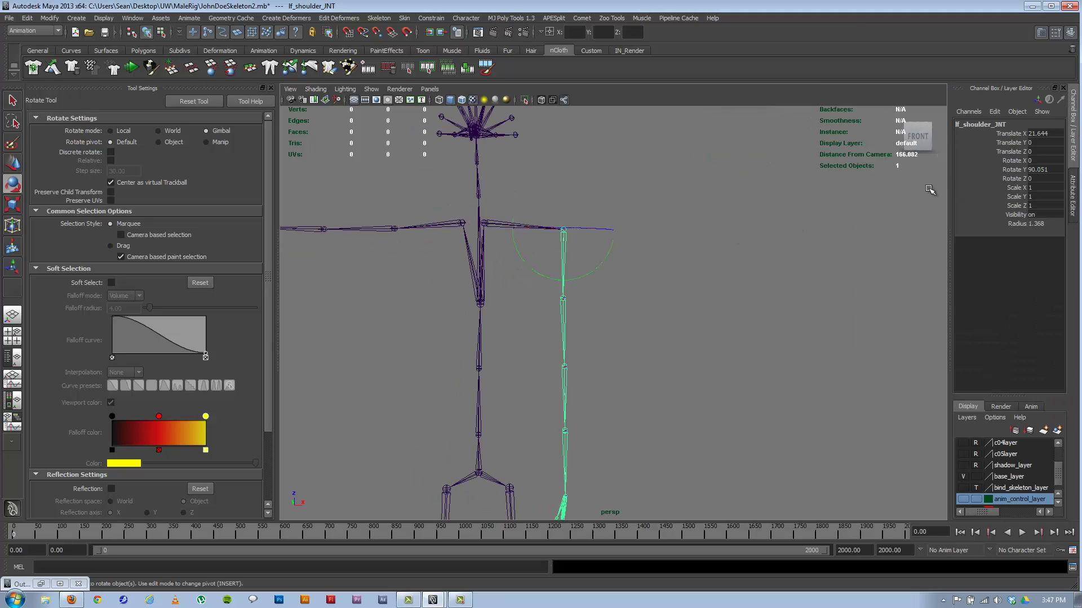
left_click(1016, 178)
mouse_move(785, 222)
middle_mouse_down()
mouse_move(535, 249)
mouse_move(799, 225)
middle_mouse_up()
key("ctrl+z")
left_click(1014, 161)
middle_click_drag(726, 210, 704, 224)
key("ctrl+z")
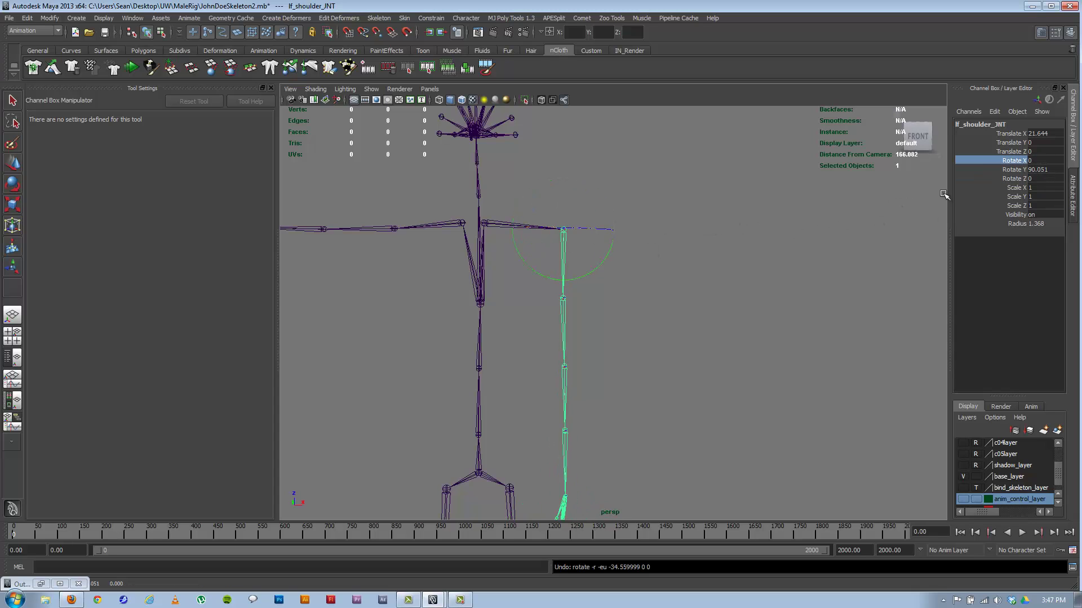
left_click(1013, 170)
middle_click_drag(935, 197, 700, 234)
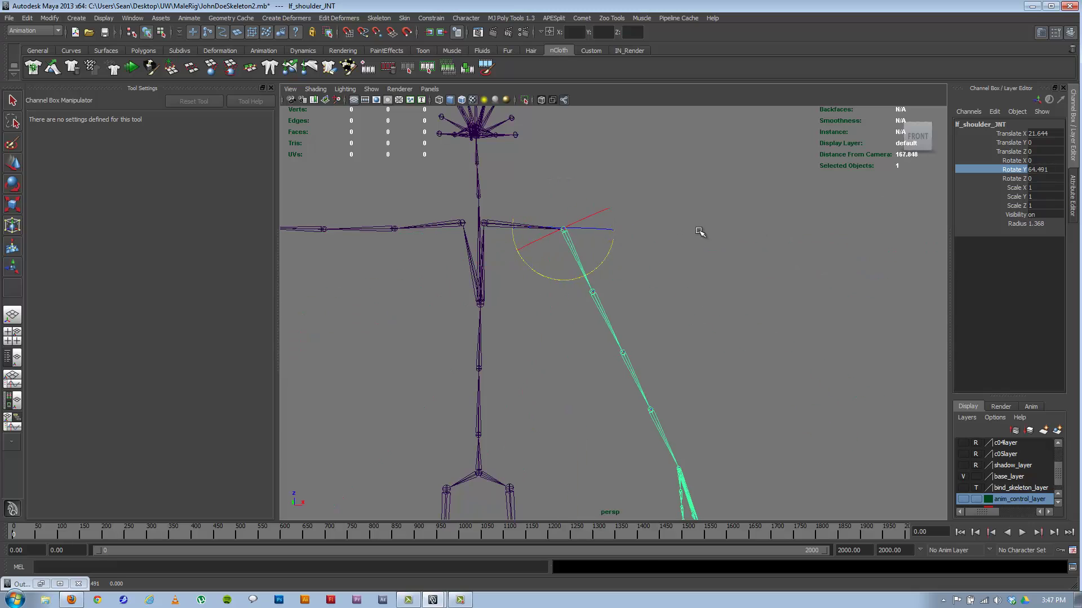
key("ctrl+z")
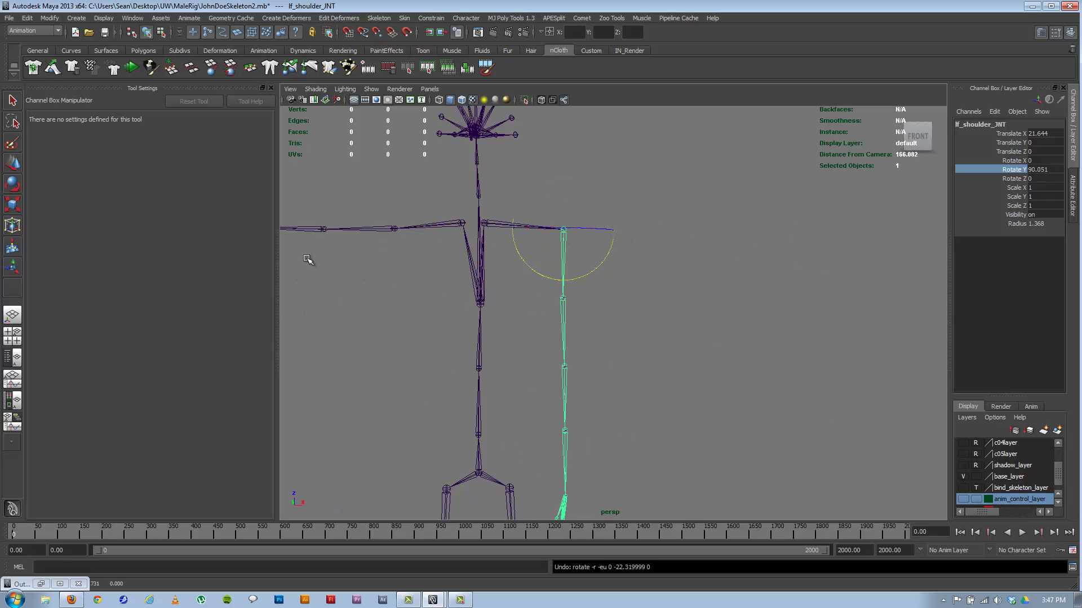
key("ctrl+z")
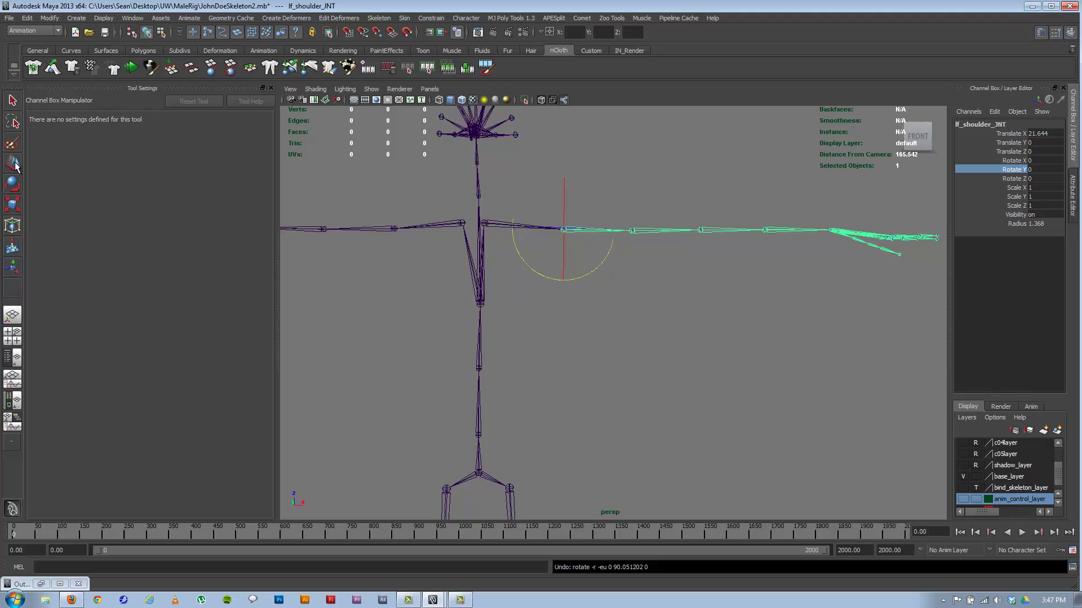
- Set lf_shoulder_JNT's Rotate Order to xzy and rotate the arm down to about 88 on Y
key("ctrl+a")
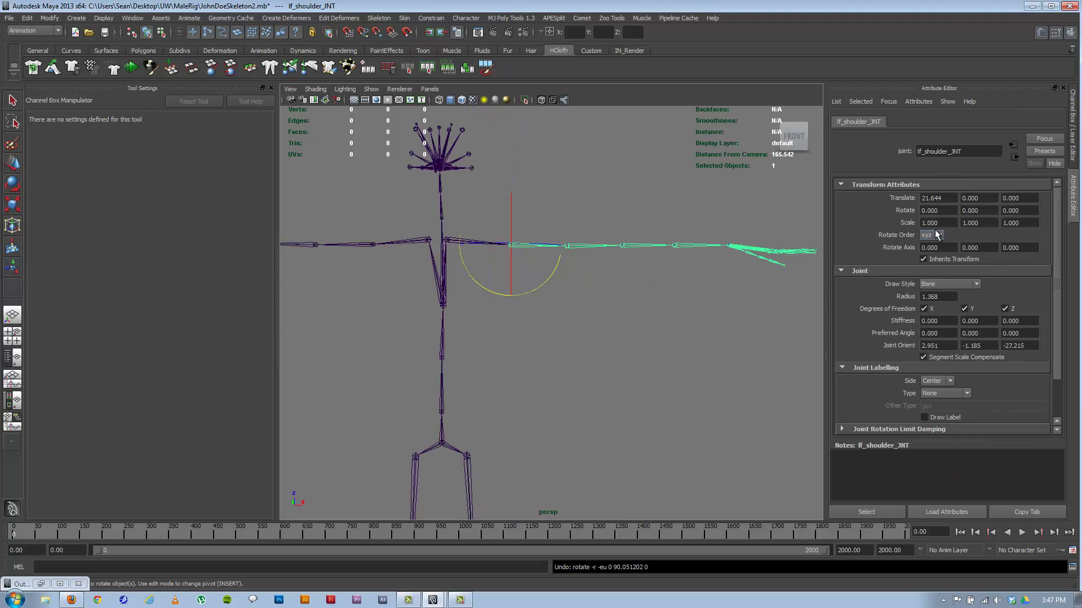
left_click(938, 235)
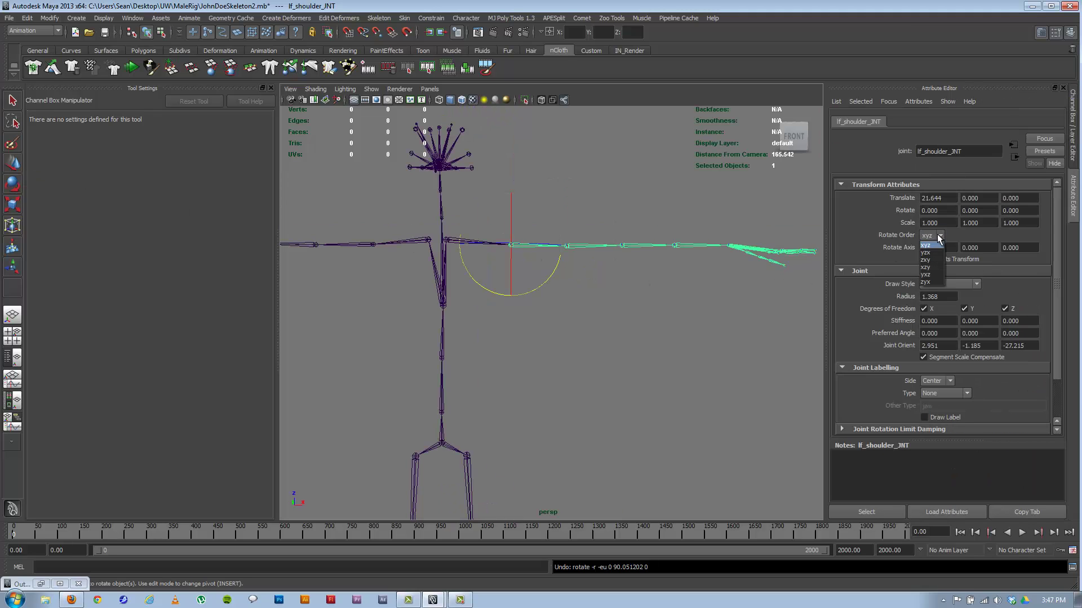
left_click(935, 268)
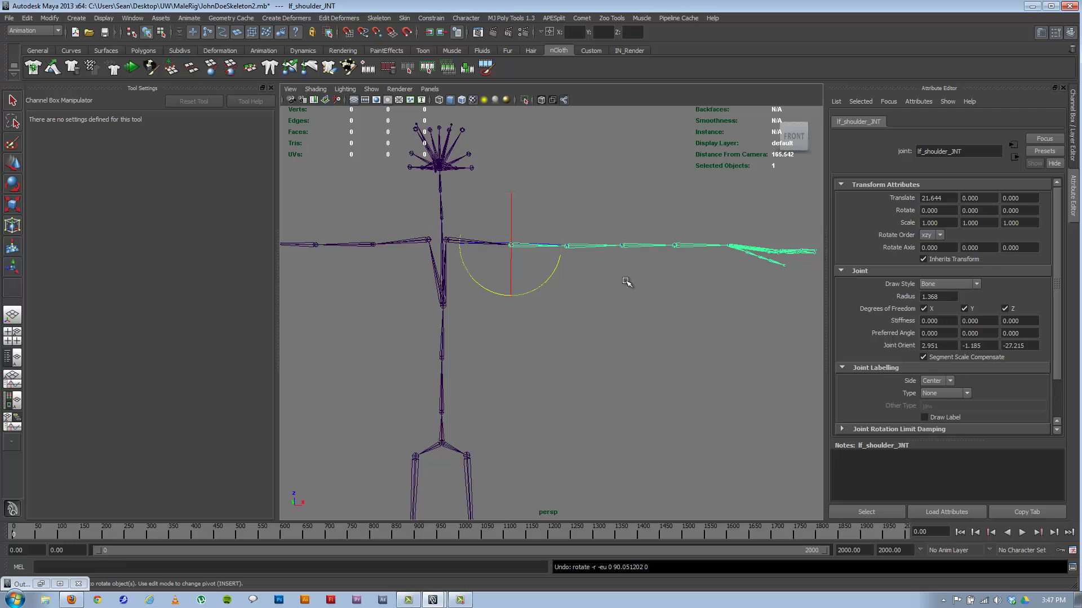
key("ctrl+a")
left_click_drag(599, 273, 507, 273)
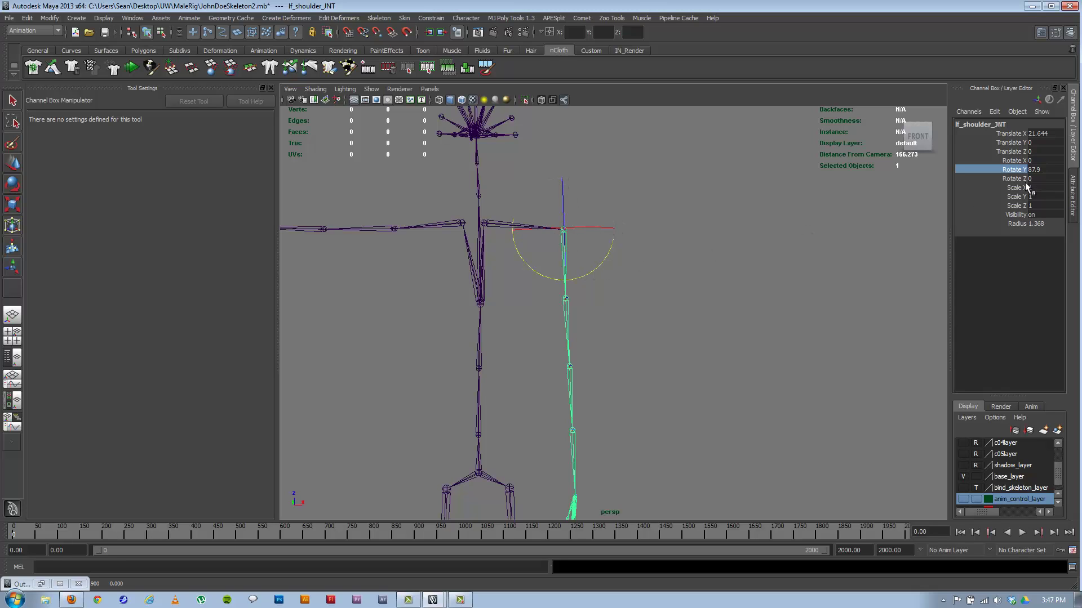
- Test the lowered arm on Rotate Z and Rotate X, undoing each swing
left_click(1015, 179)
middle_click_drag(748, 229, 724, 265)
left_click_drag(725, 266, 605, 292, "alt")
key("ctrl+z")
middle_click_drag(678, 266, 768, 259)
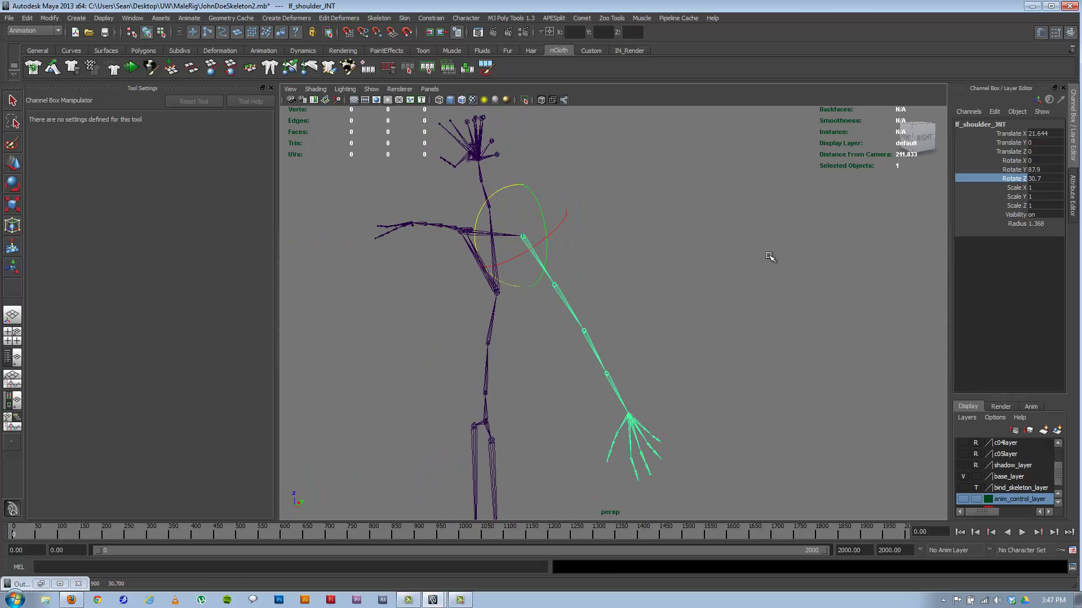
key("ctrl+z")
left_click(1012, 161)
middle_click_drag(623, 280, 765, 252)
key("ctrl+z")
left_click_drag(646, 289, 617, 325, "alt")
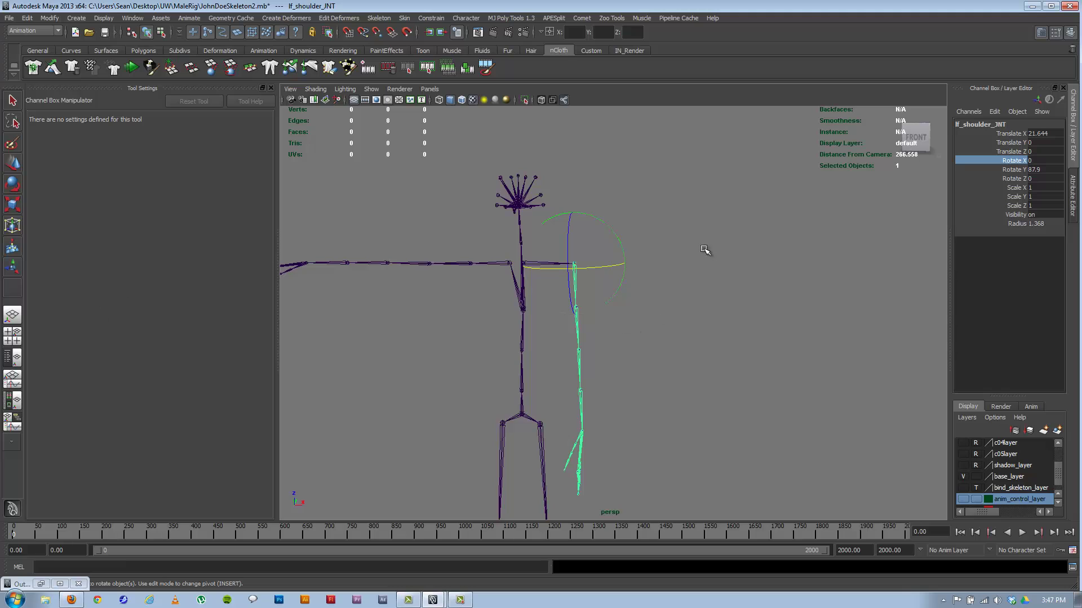
- Select the mirrored shoulder lf_shoulder_JNT1 and rotate its arm down
key("ctrl+a")
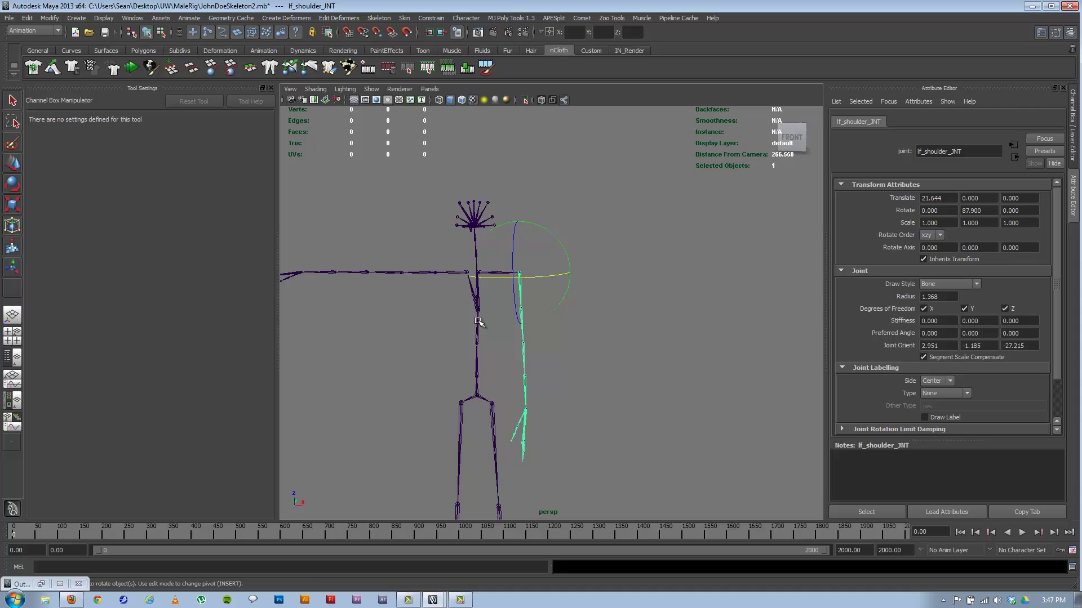
middle_click_drag(481, 315, 550, 303, "alt")
left_click(498, 265)
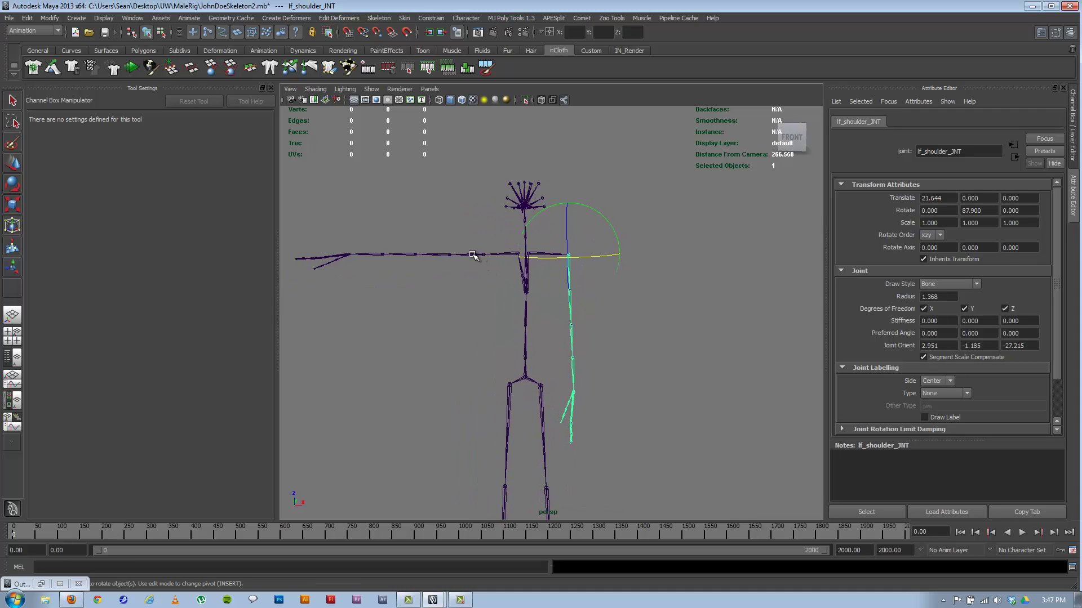
key("e")
left_click_drag(519, 225, 443, 200)
- Set lf_shoulder_JNT1's Rotate Order to xyz and rotate its arm down to hang
key("ctrl+z")
left_click(940, 236)
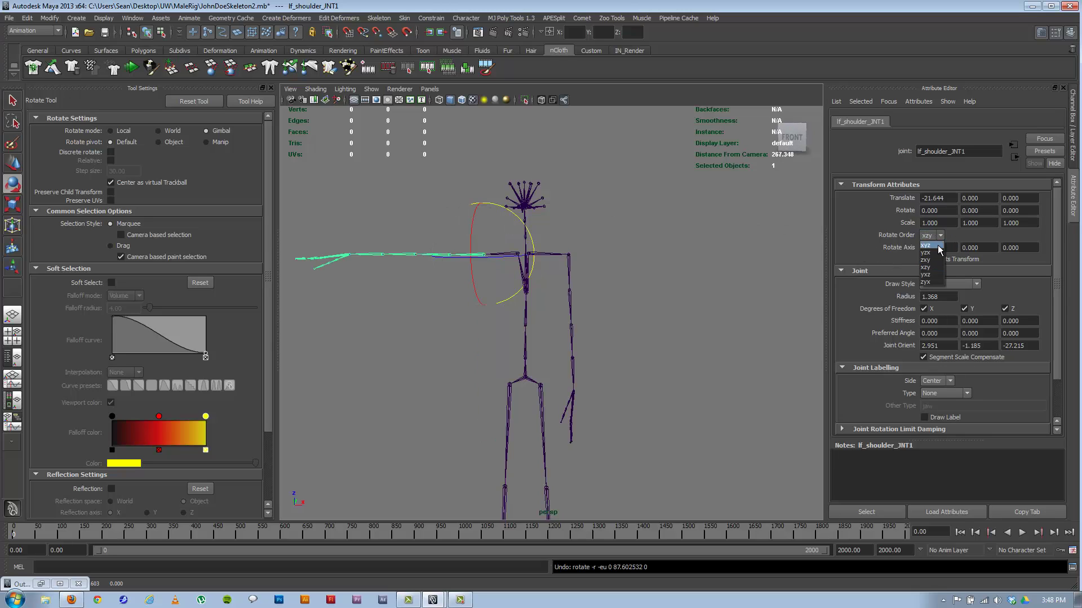
left_click(938, 245)
left_click_drag(532, 236, 458, 198)
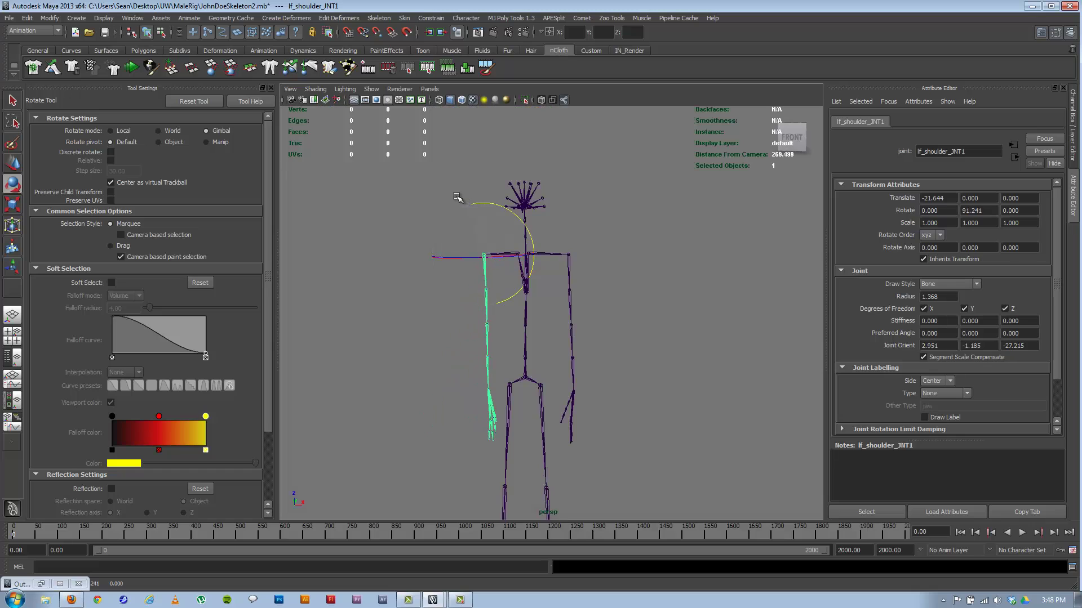
- With both shoulders selected, test Rotate Z and Rotate X together, undoing each twist
left_click(570, 263, "shift")
left_click(1076, 150)
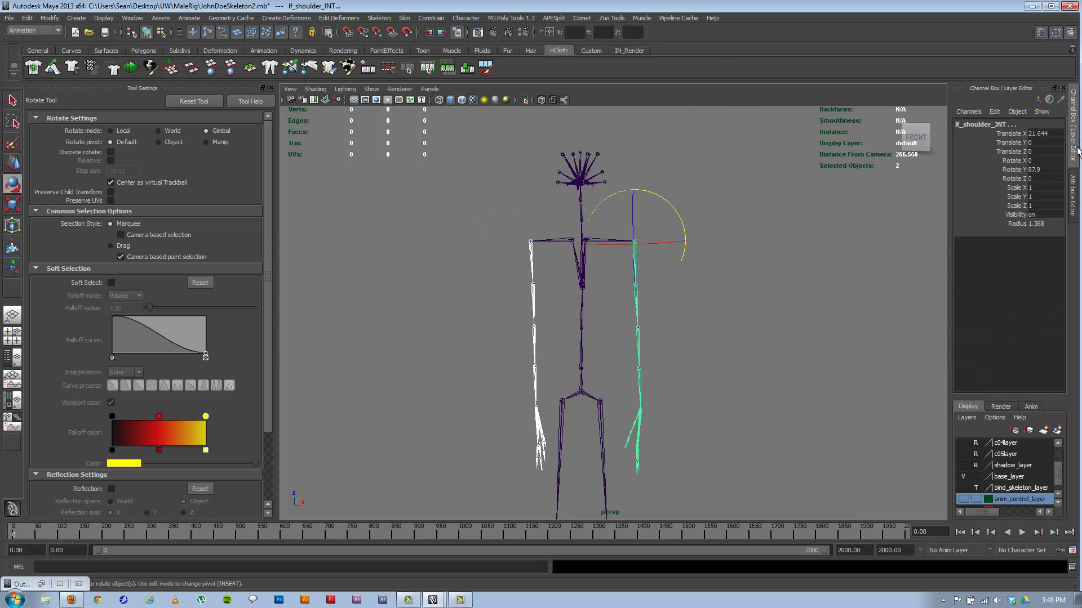
left_click(1014, 179)
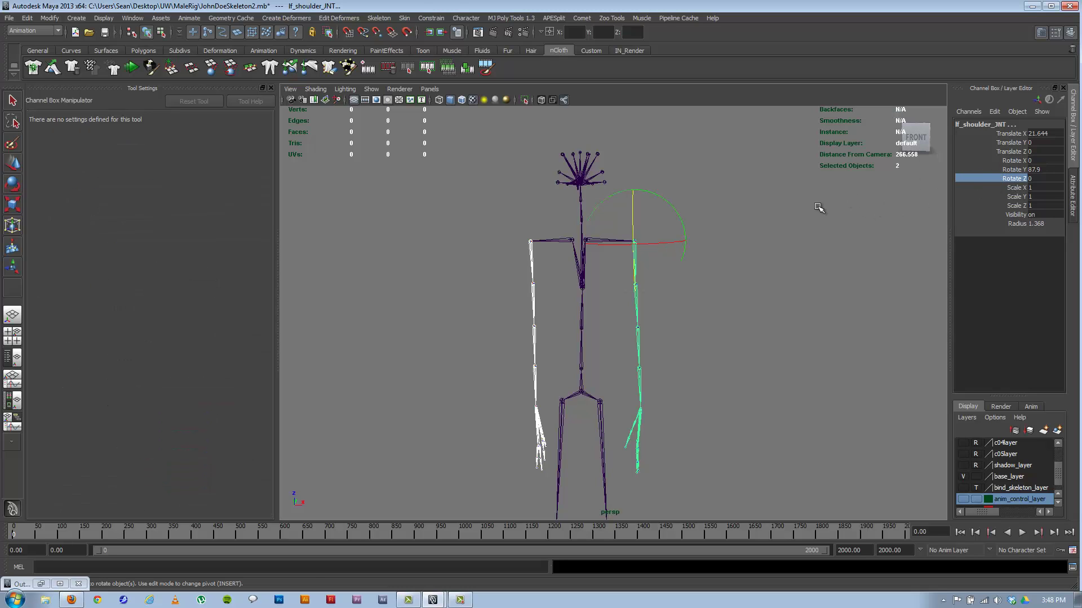
mouse_move(853, 199)
middle_mouse_down()
mouse_move(817, 215)
mouse_move(853, 214)
middle_mouse_up()
key("ctrl+z")
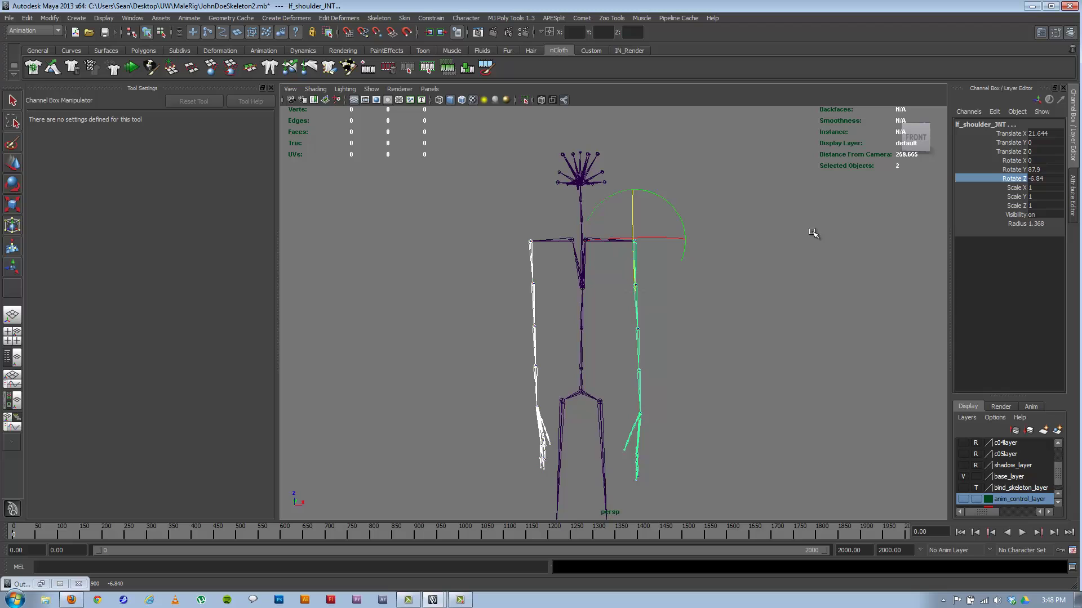
left_click_drag(753, 284, 704, 301, "alt")
middle_click_drag(719, 300, 788, 286)
key("ctrl+z")
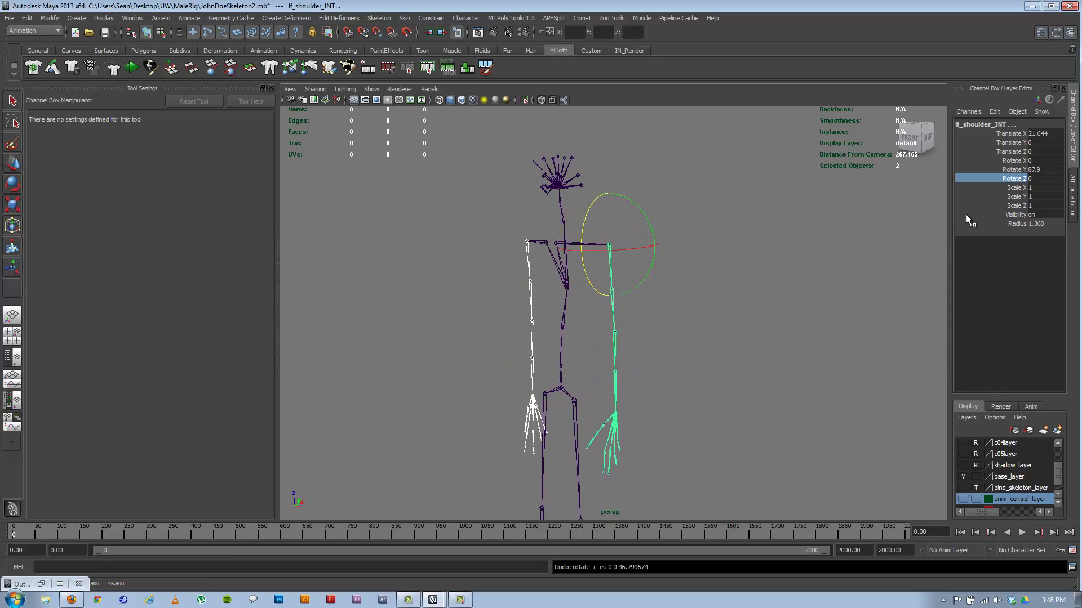
left_click(1012, 161)
middle_click_drag(768, 239, 854, 247)
key("ctrl+z")
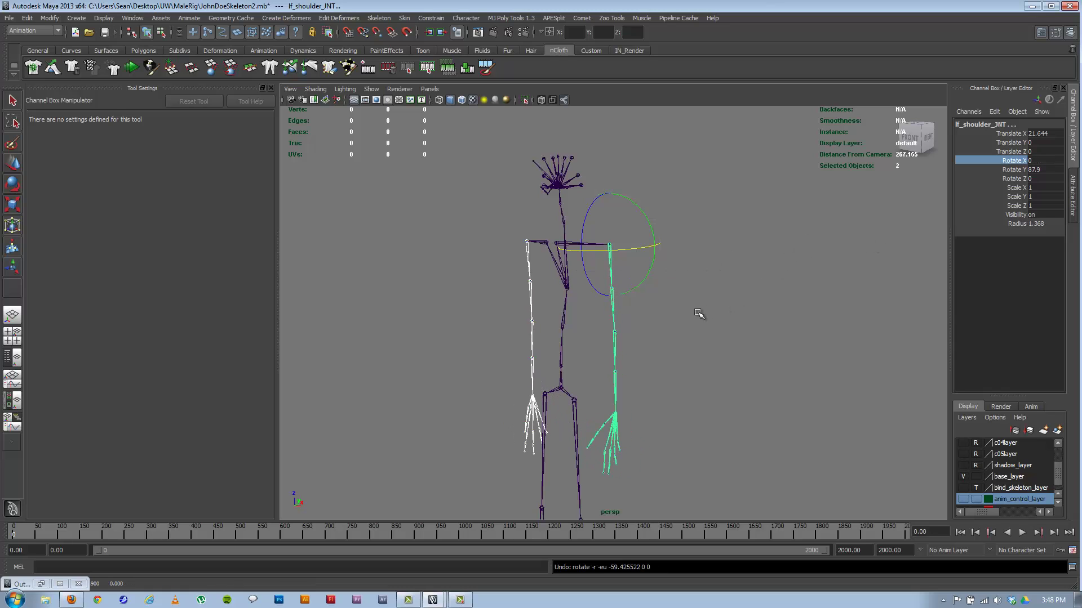
left_click_drag(700, 311, 747, 312, "alt")
left_click(738, 320)
key("e")
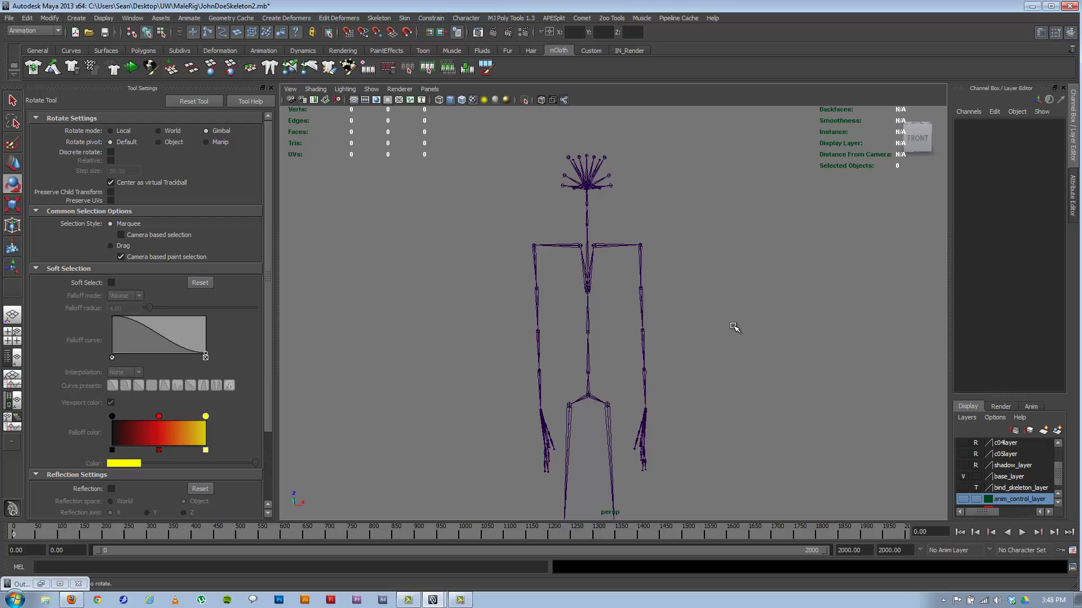
right_click_drag(732, 330, 586, 285, "alt")
middle_click_drag(586, 285, 621, 293, "alt")
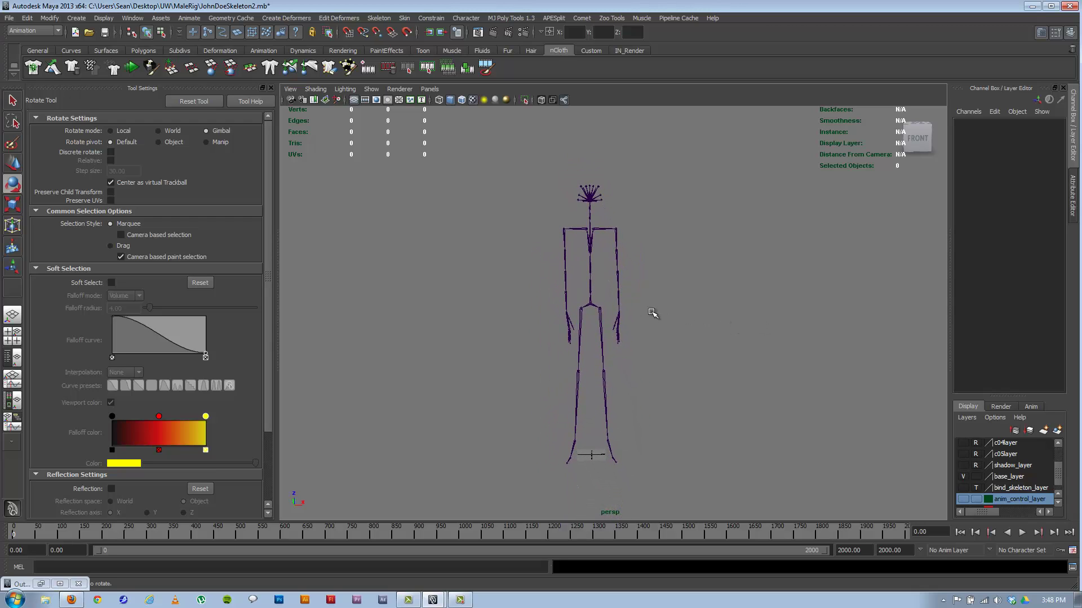